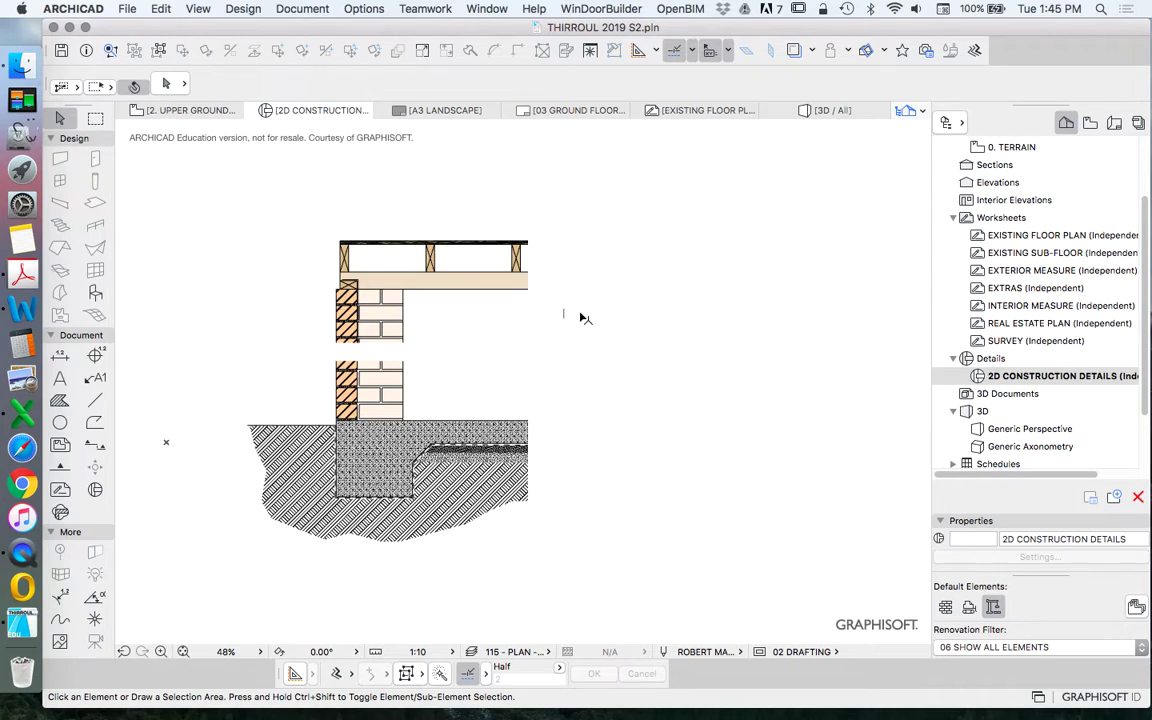
Inspect the beam fill's layer and settings in the detail
scroll(341, 222, up, 3)
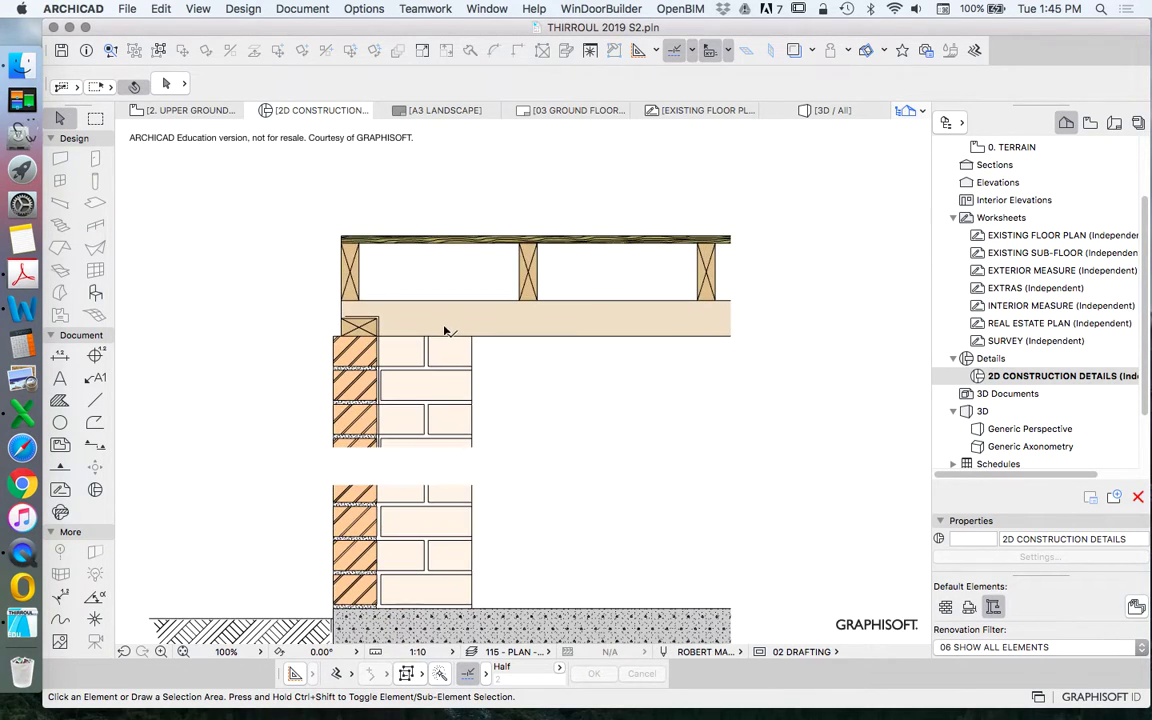
click(455, 330)
click(524, 353)
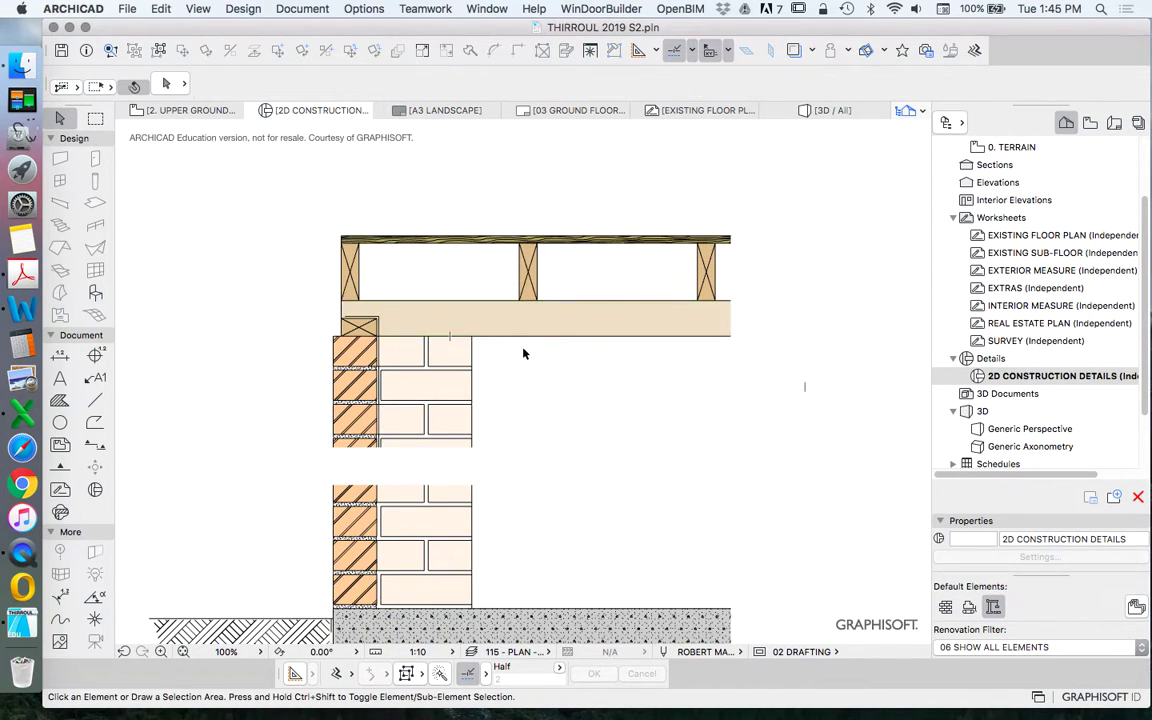
scroll(524, 353, down, 2)
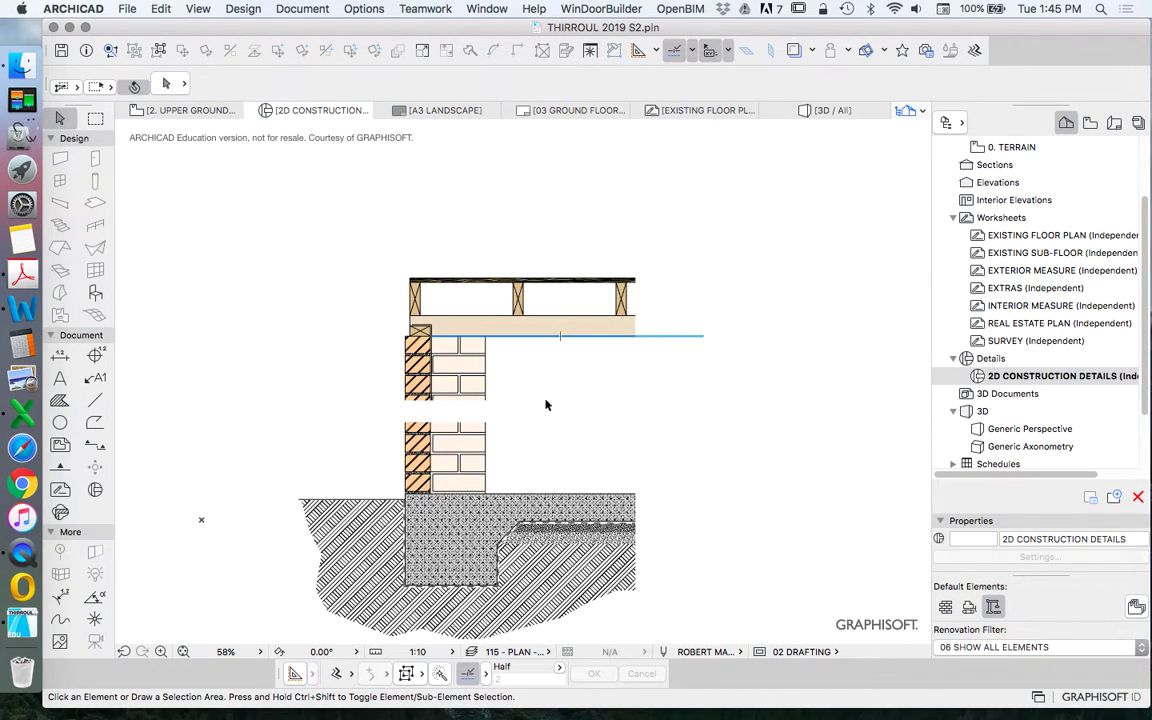
scroll(537, 392, up, 2)
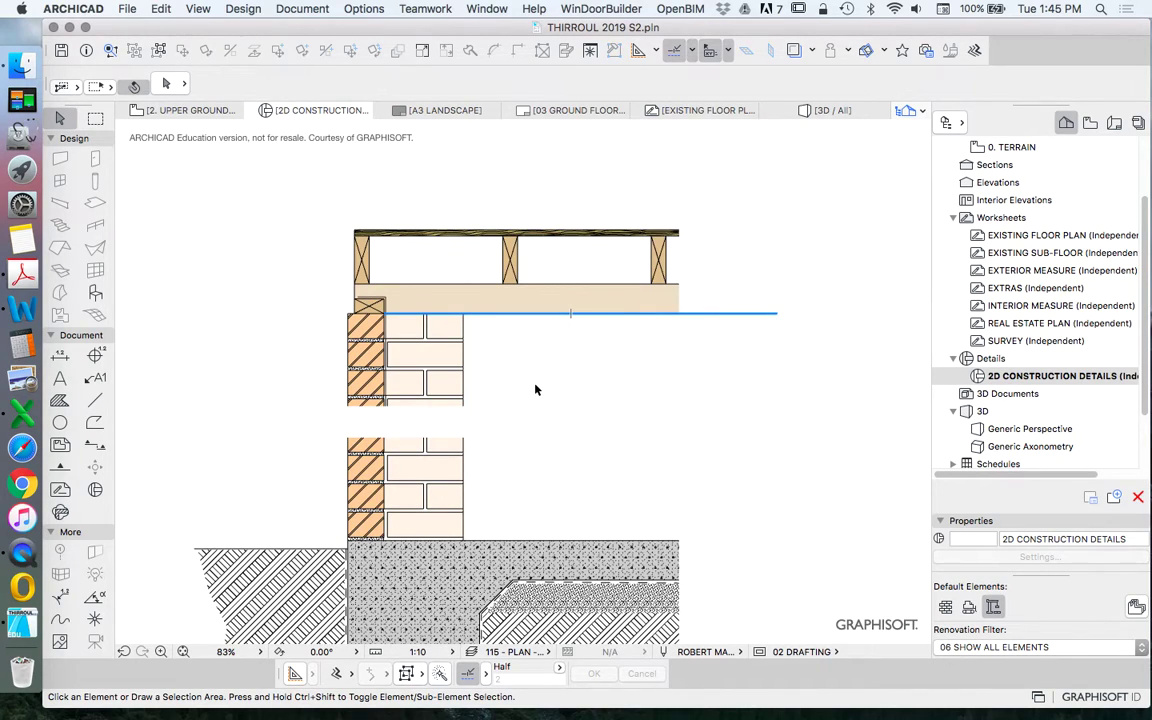
scroll(520, 335, down, 3)
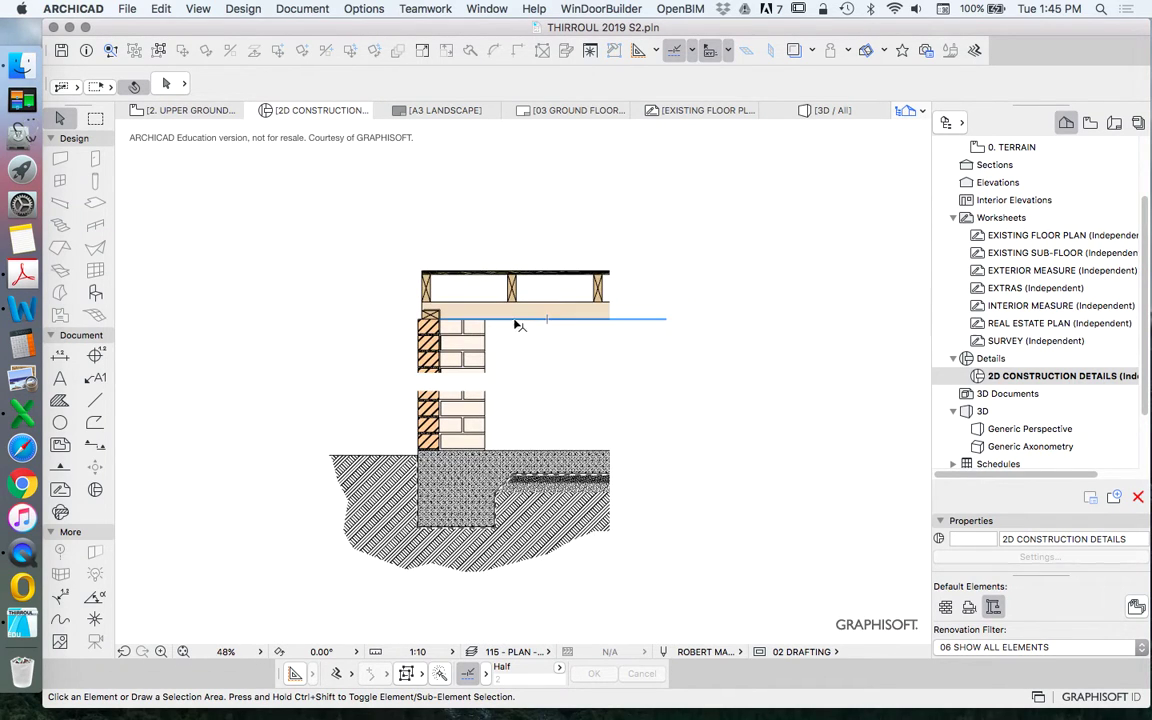
scroll(474, 290, up, 2)
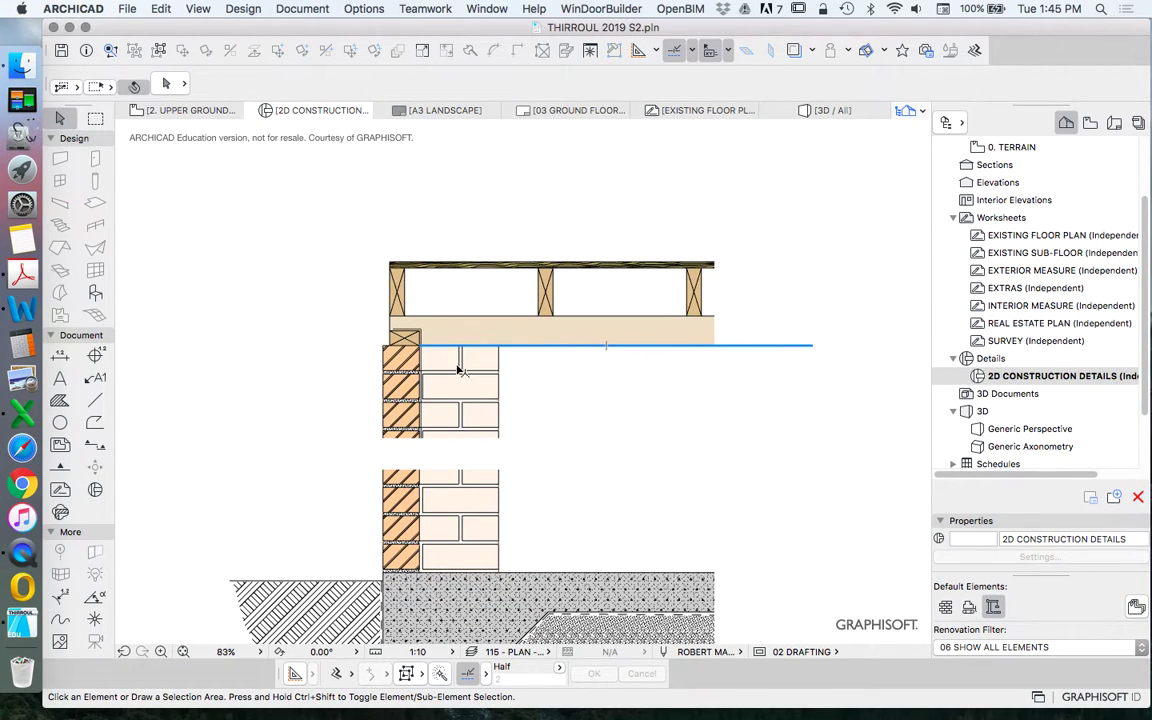
scroll(480, 370, down, 2)
scroll(532, 249, down, 2)
scroll(517, 278, up, 3)
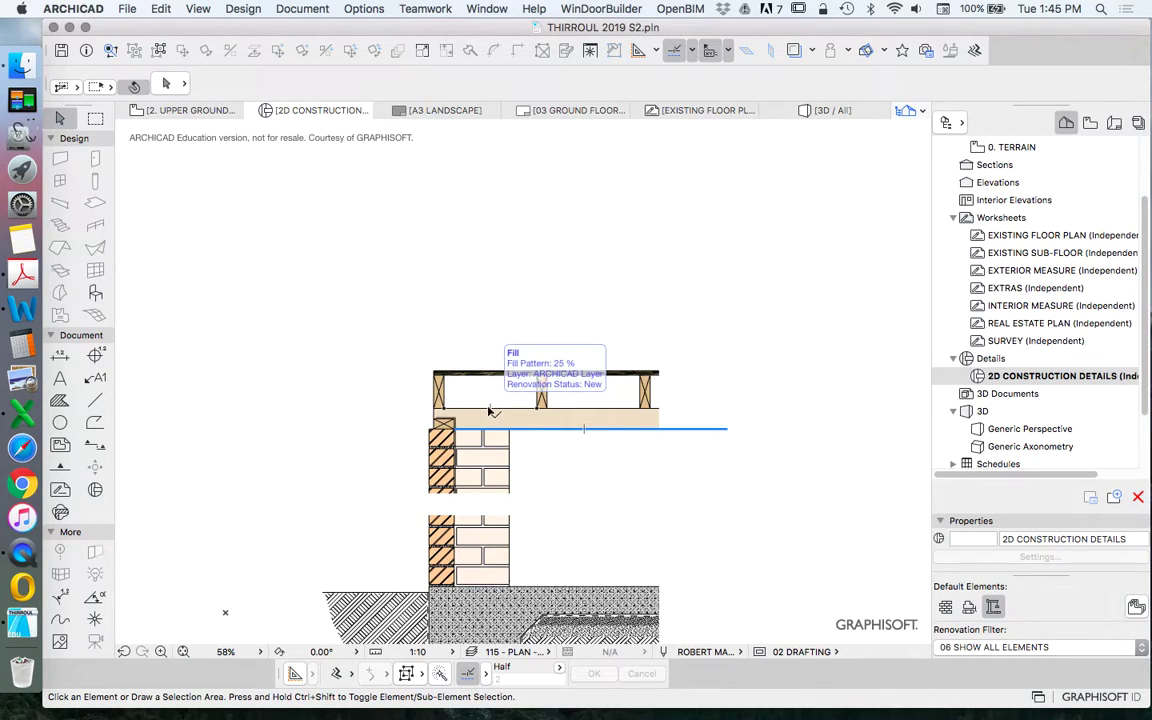
scroll(413, 466, down, 1)
scroll(413, 466, down, 3)
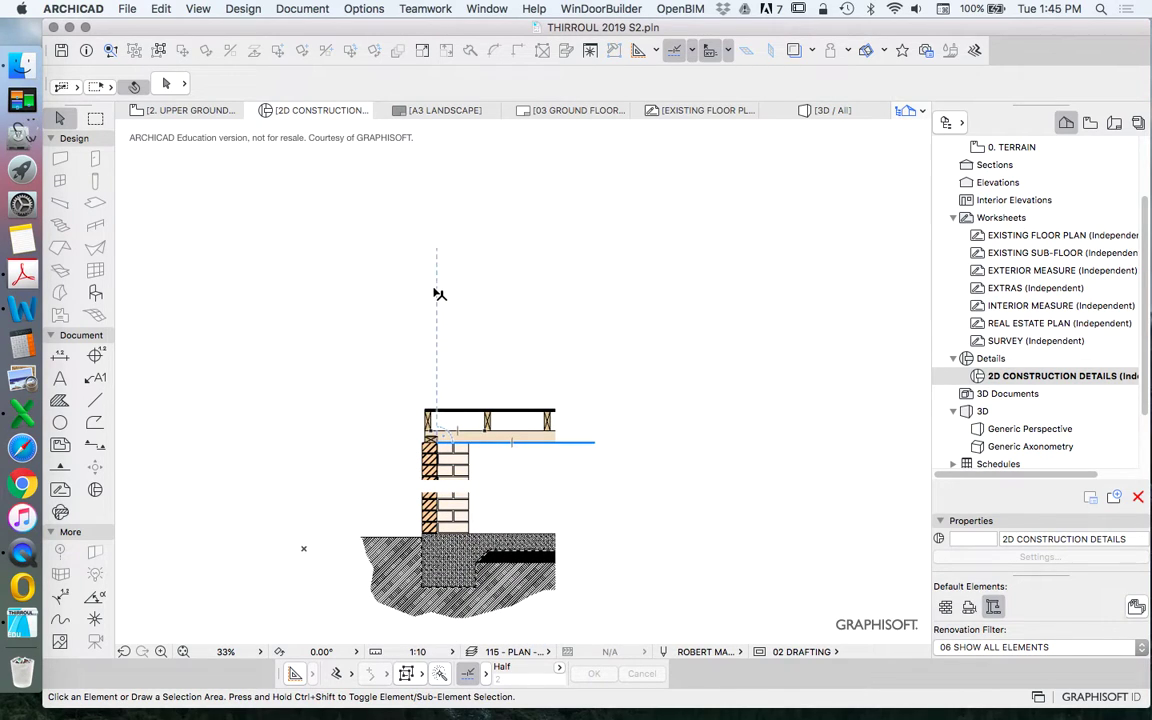
scroll(460, 500, up, 5)
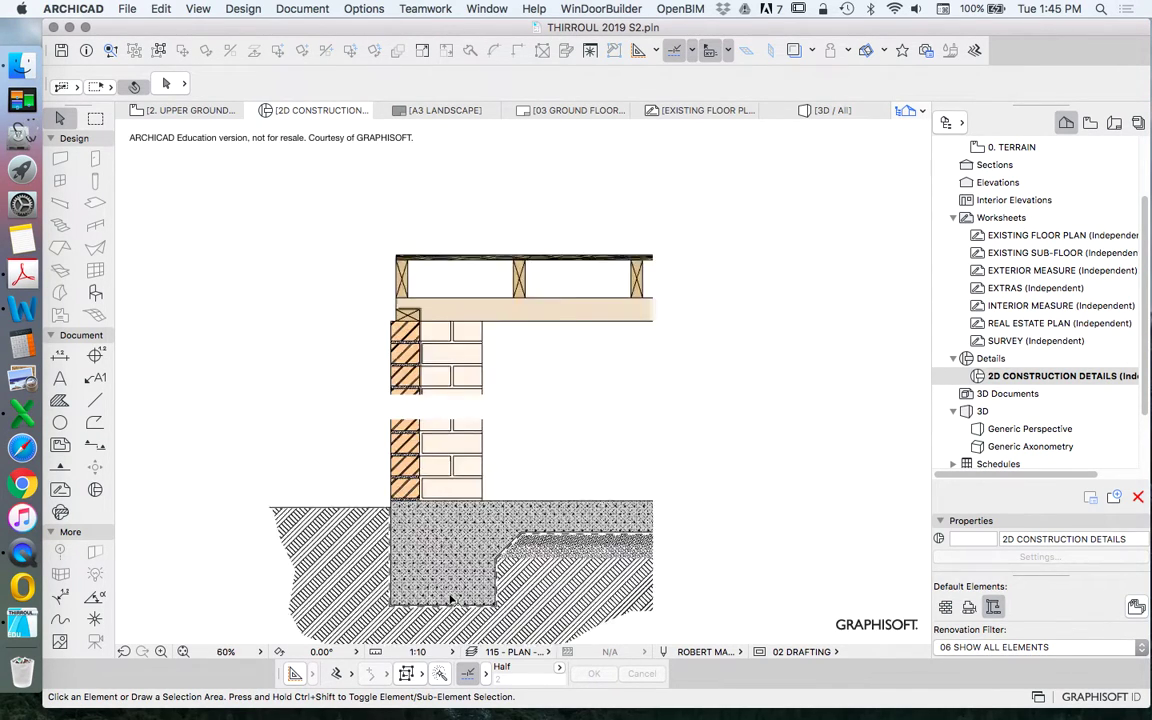
scroll(445, 516, down, 2)
scroll(500, 495, up, 5)
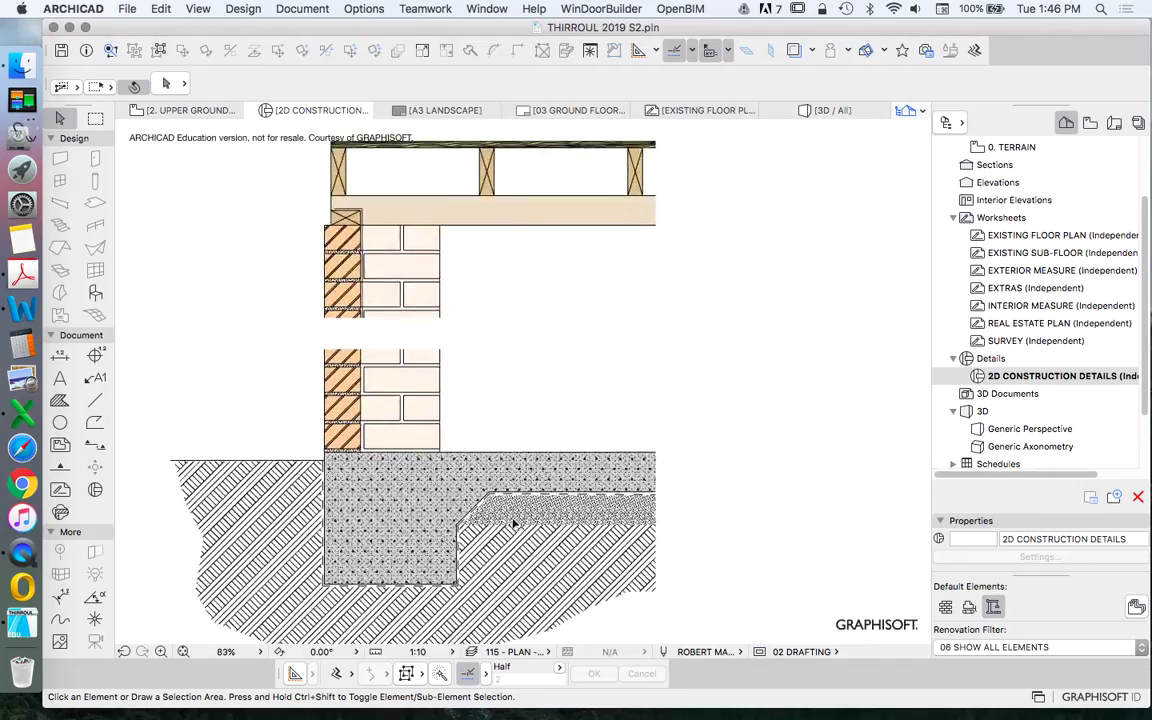
Check the Gravel fill under the slab and the Brickwork wall fills, then clear the selection
click(508, 492)
scroll(600, 465, down, 3)
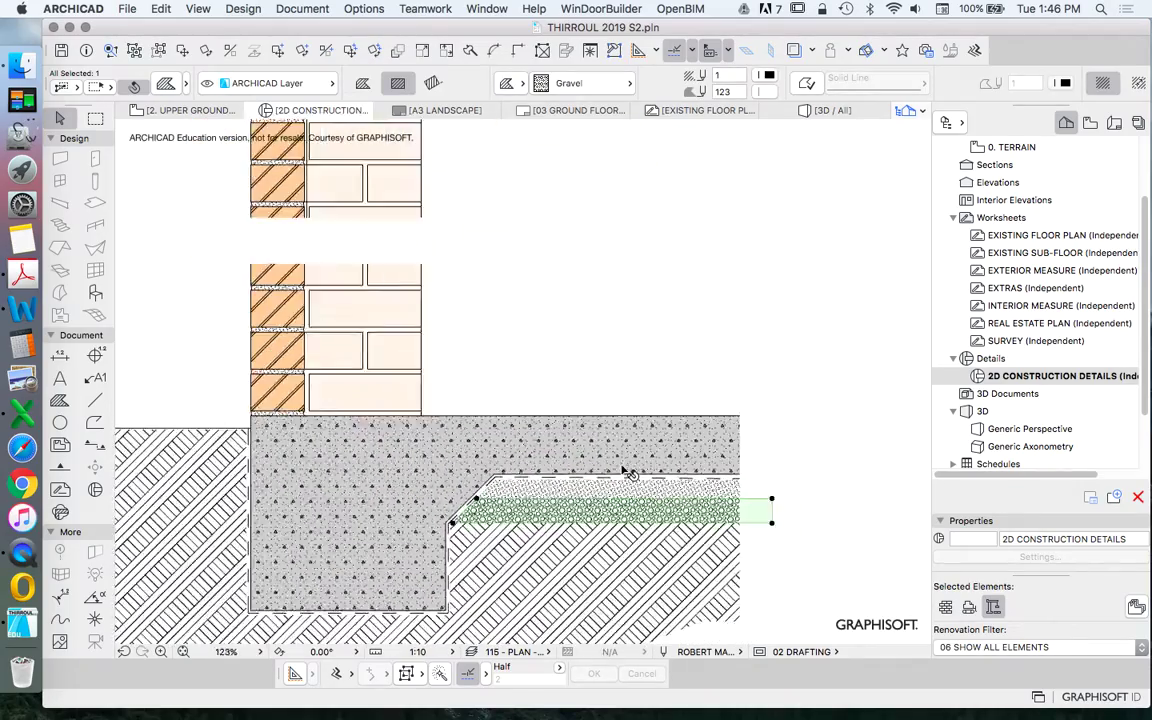
click(565, 401)
scroll(442, 390, up, 3)
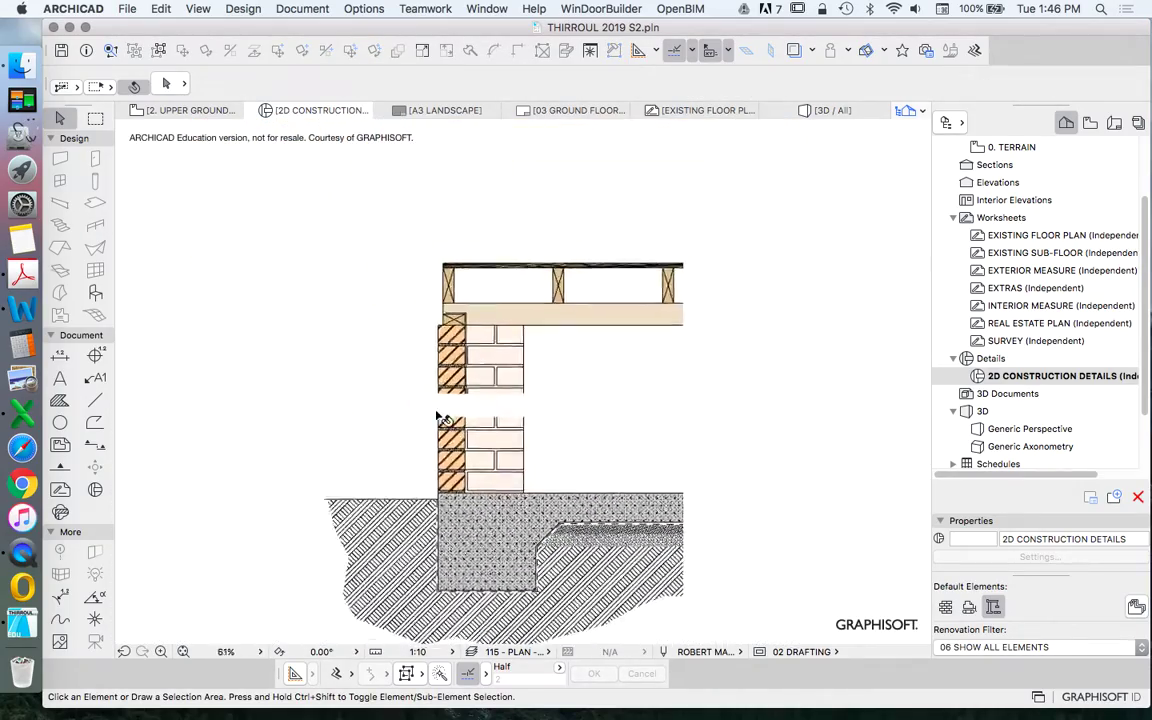
click(470, 370)
scroll(430, 390, down, 4)
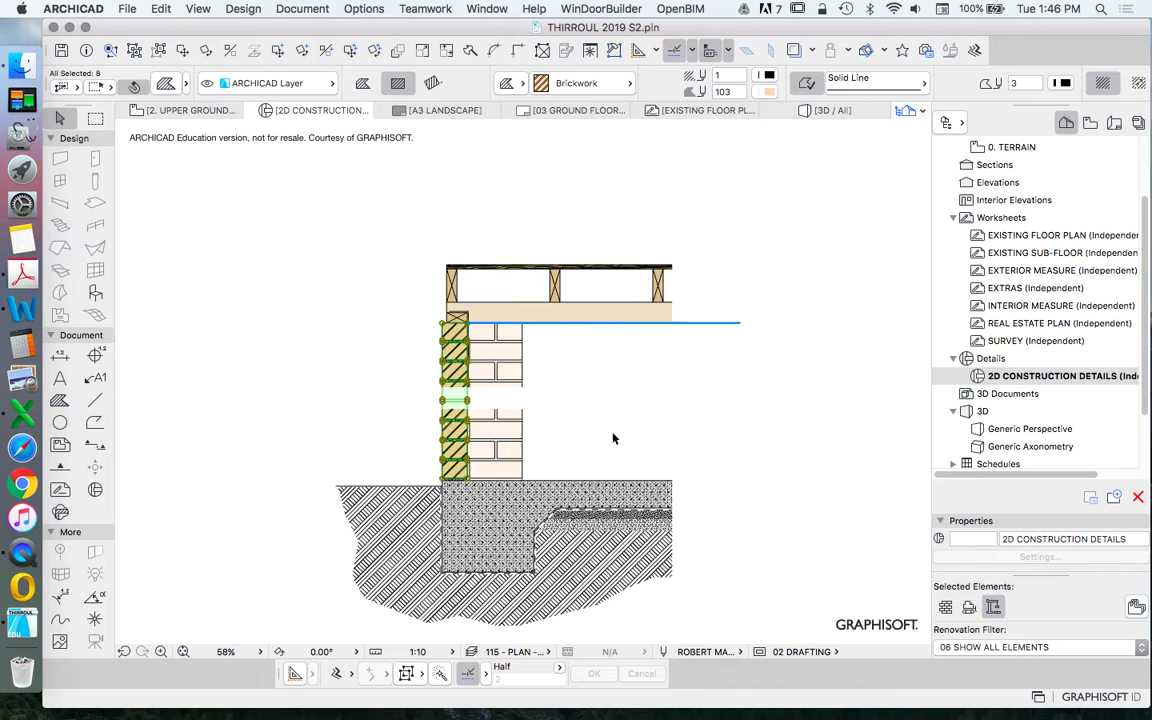
scroll(608, 435, up, 3)
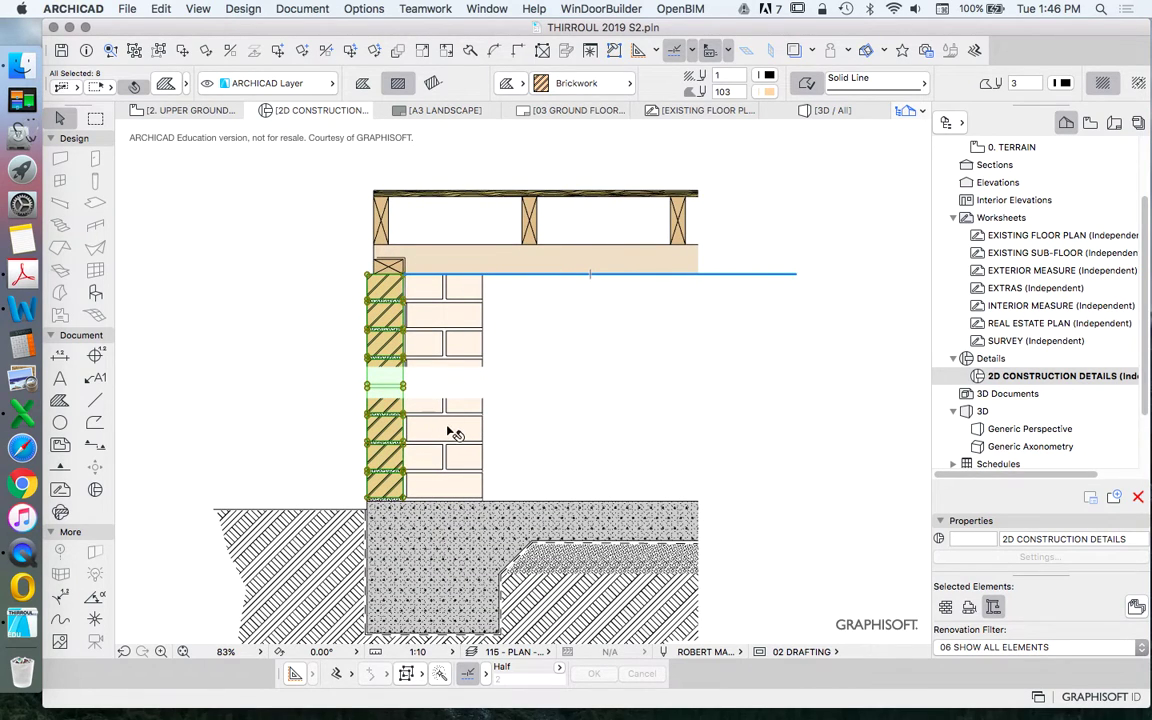
click(537, 437)
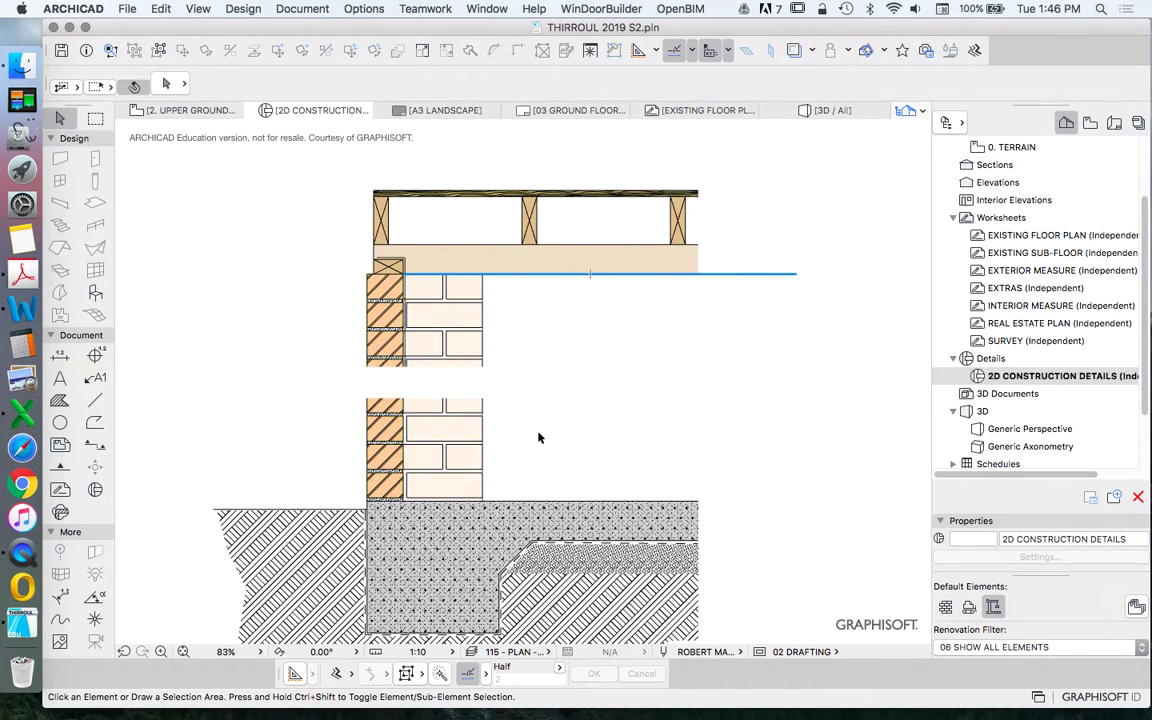
scroll(537, 437, down, 3)
scroll(530, 380, up, 1)
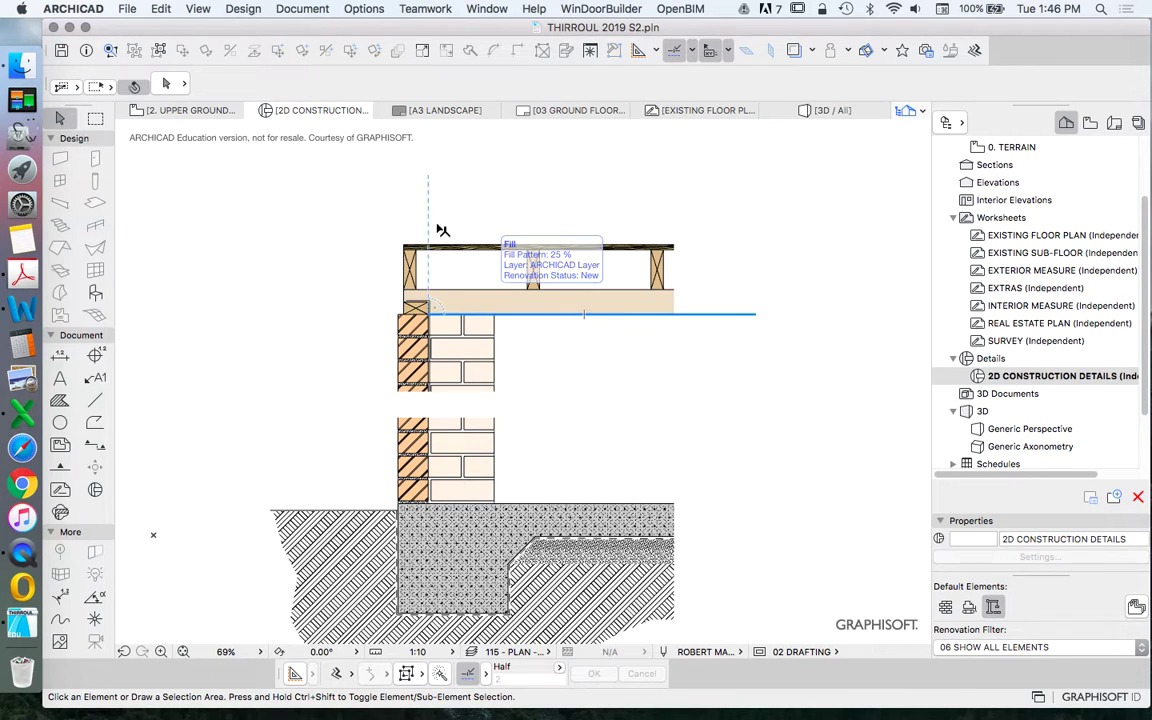
scroll(467, 220, up, 2)
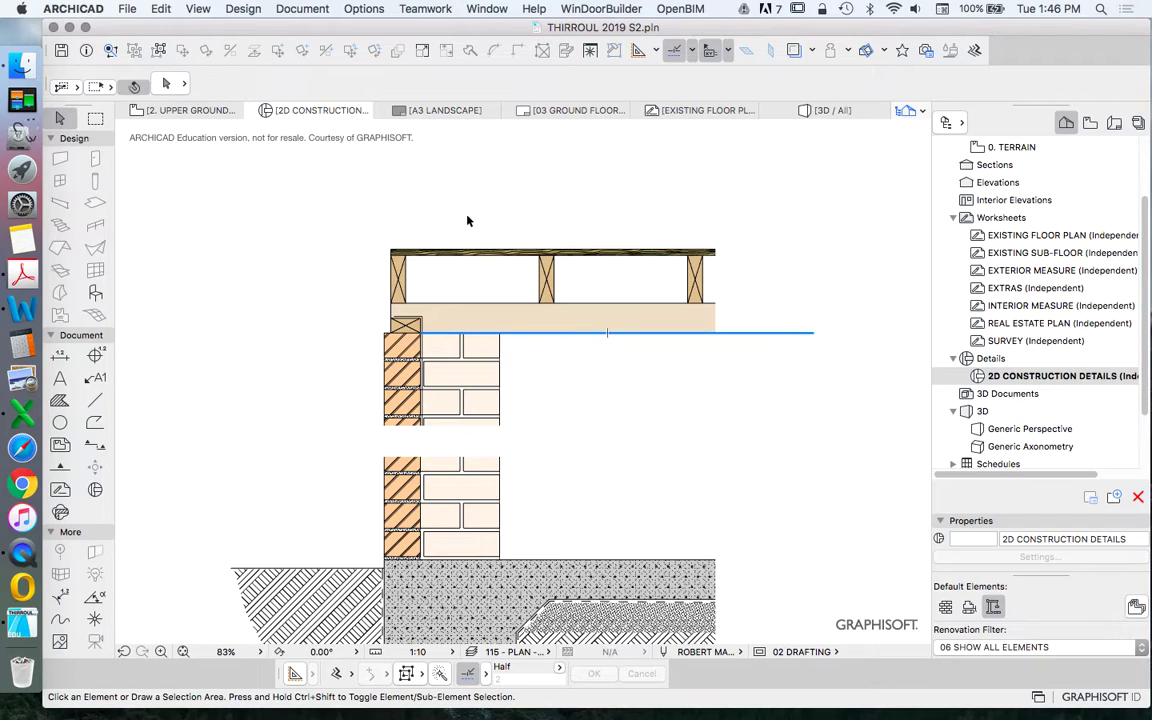
scroll(404, 257, up, 4)
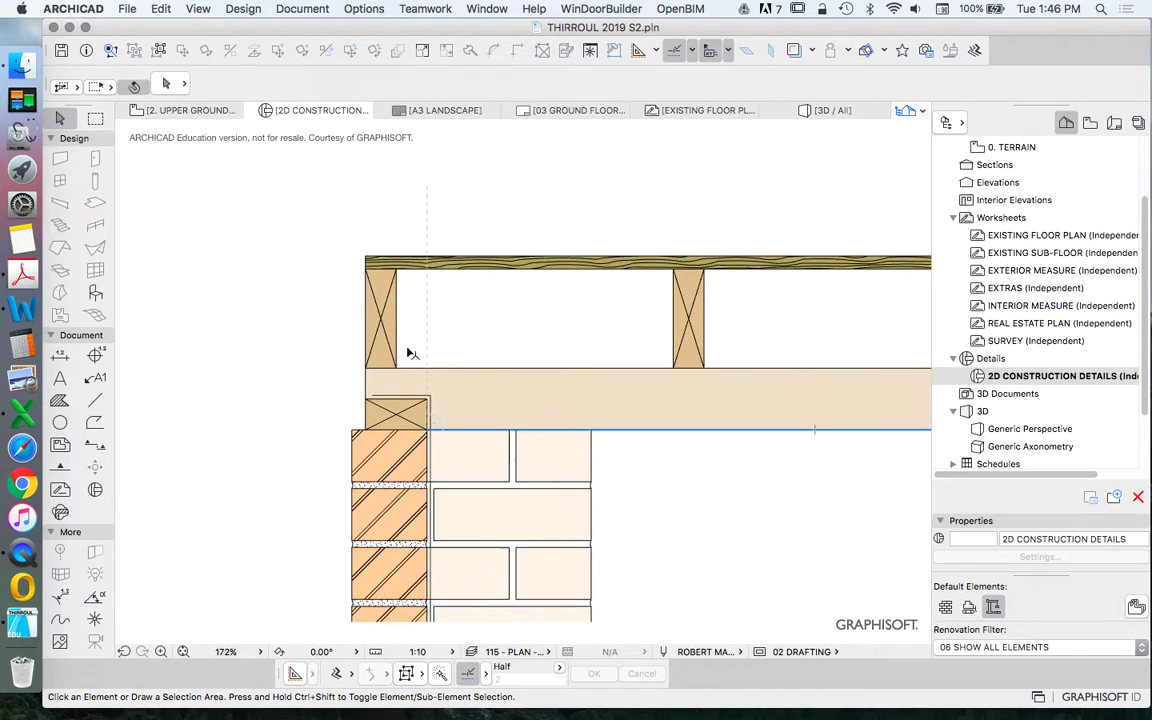
scroll(352, 319, down, 3)
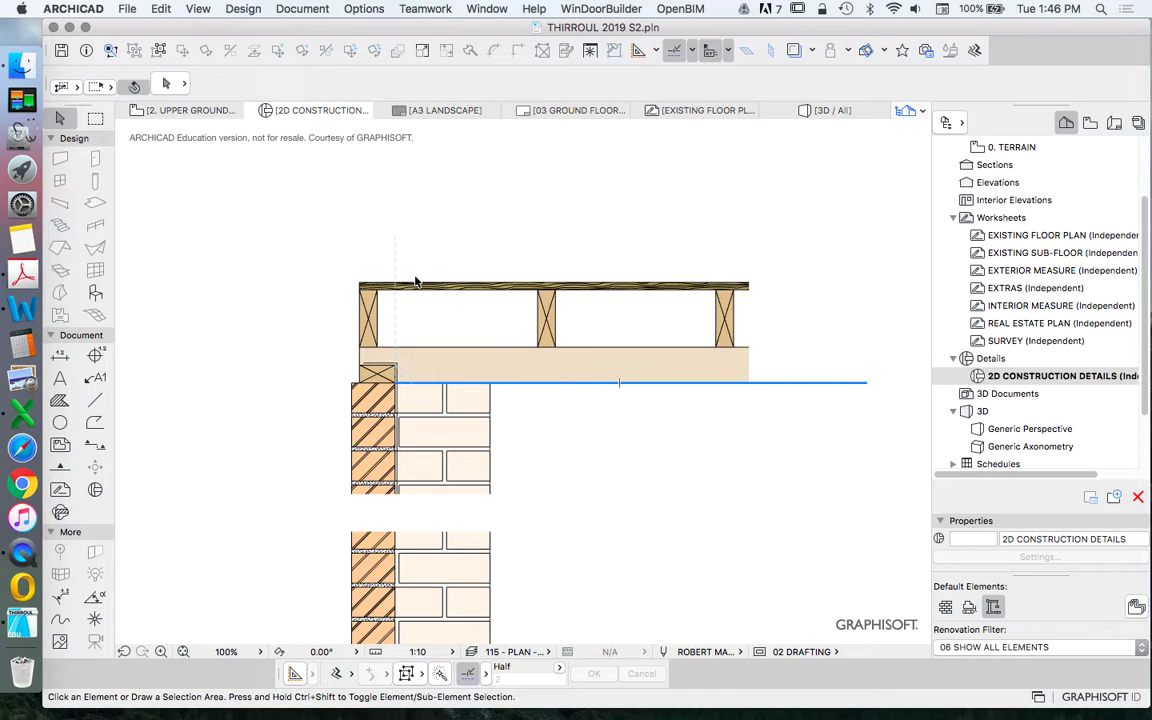
scroll(356, 296, up, 4)
scroll(278, 319, down, 2)
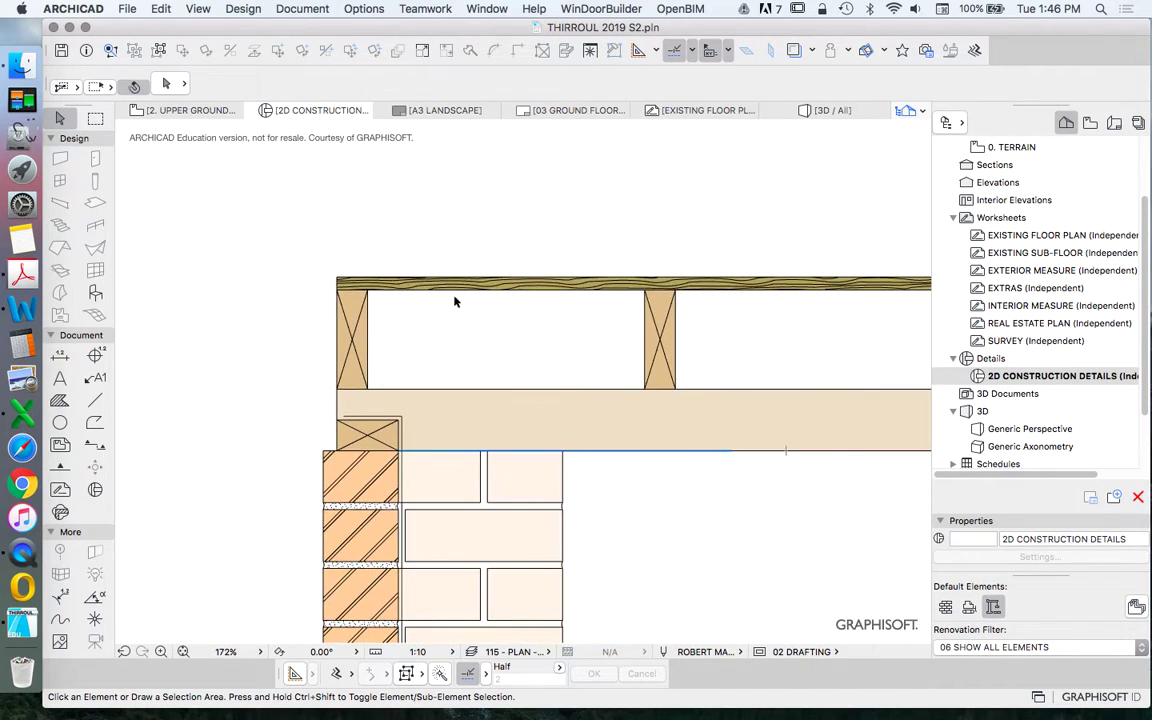
Select the top timber floor plank and check its extent against the beam
click(459, 287)
scroll(461, 300, down, 2)
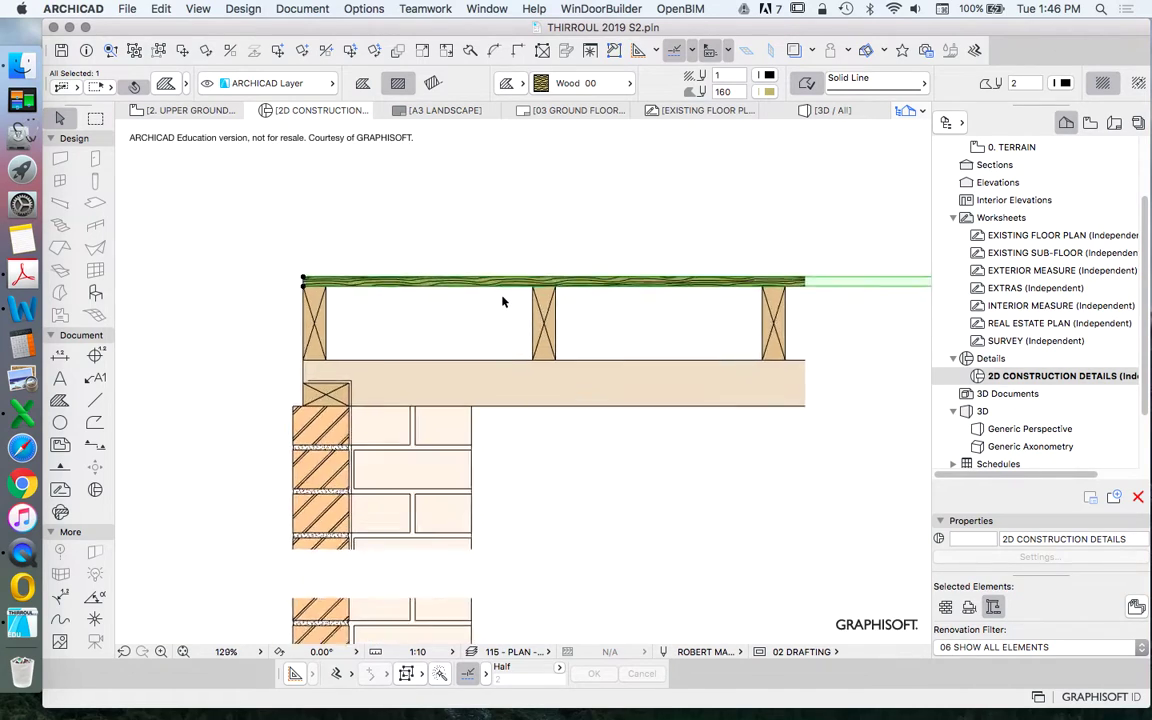
scroll(442, 285, up, 3)
scroll(468, 290, down, 2)
scroll(338, 298, up, 2)
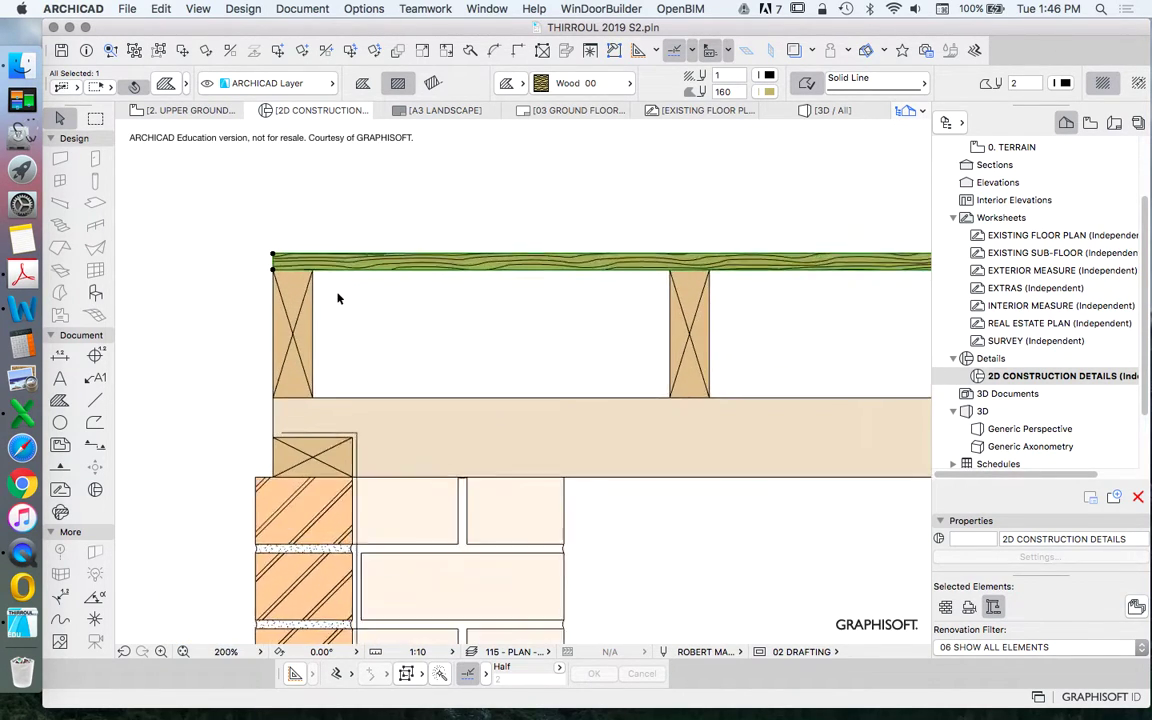
scroll(338, 298, up, 1)
click(360, 303)
click(396, 267)
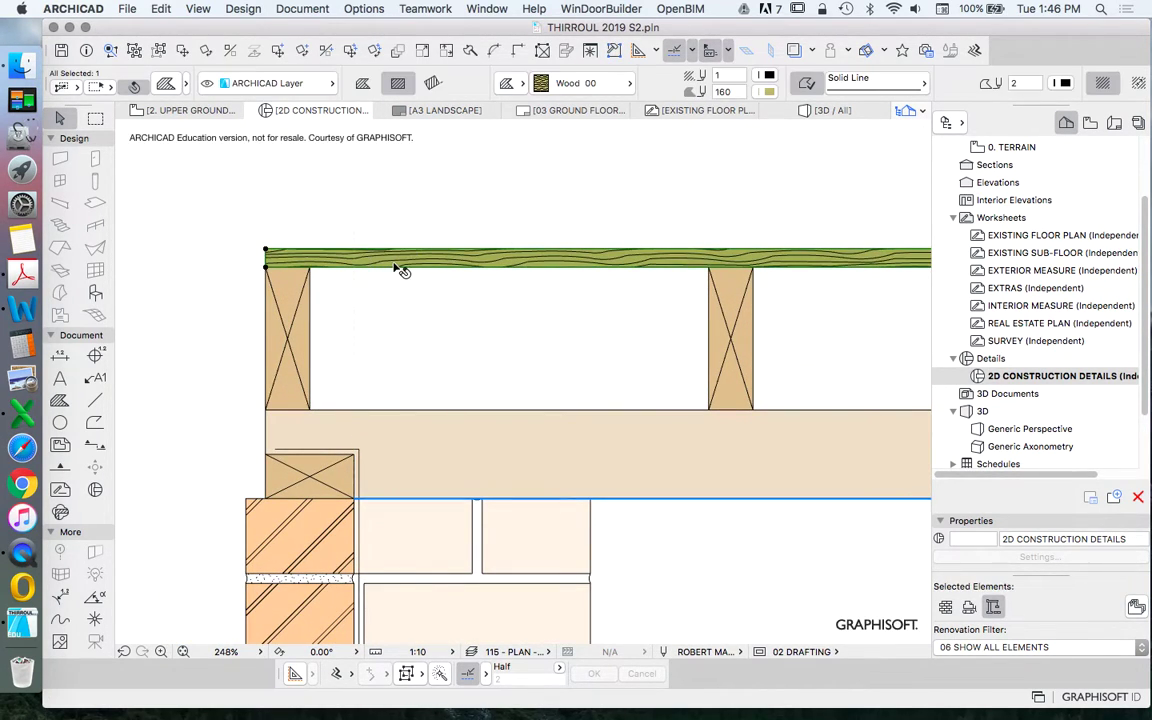
scroll(400, 270, down, 3)
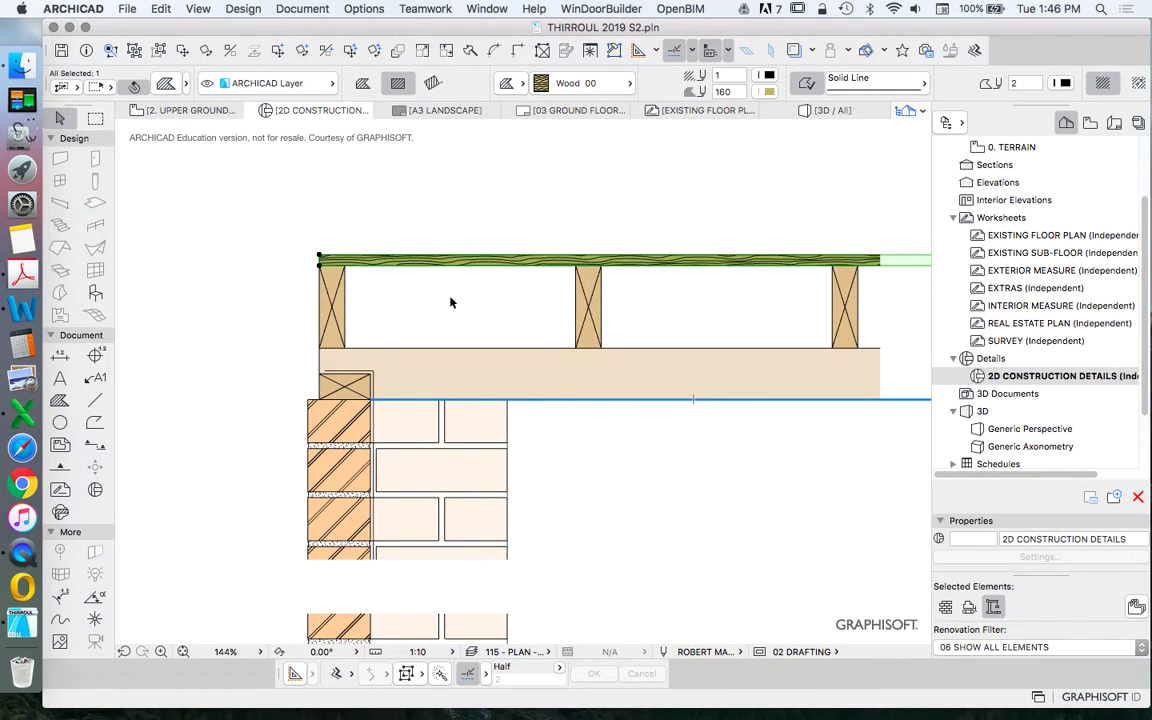
scroll(612, 273, up, 2)
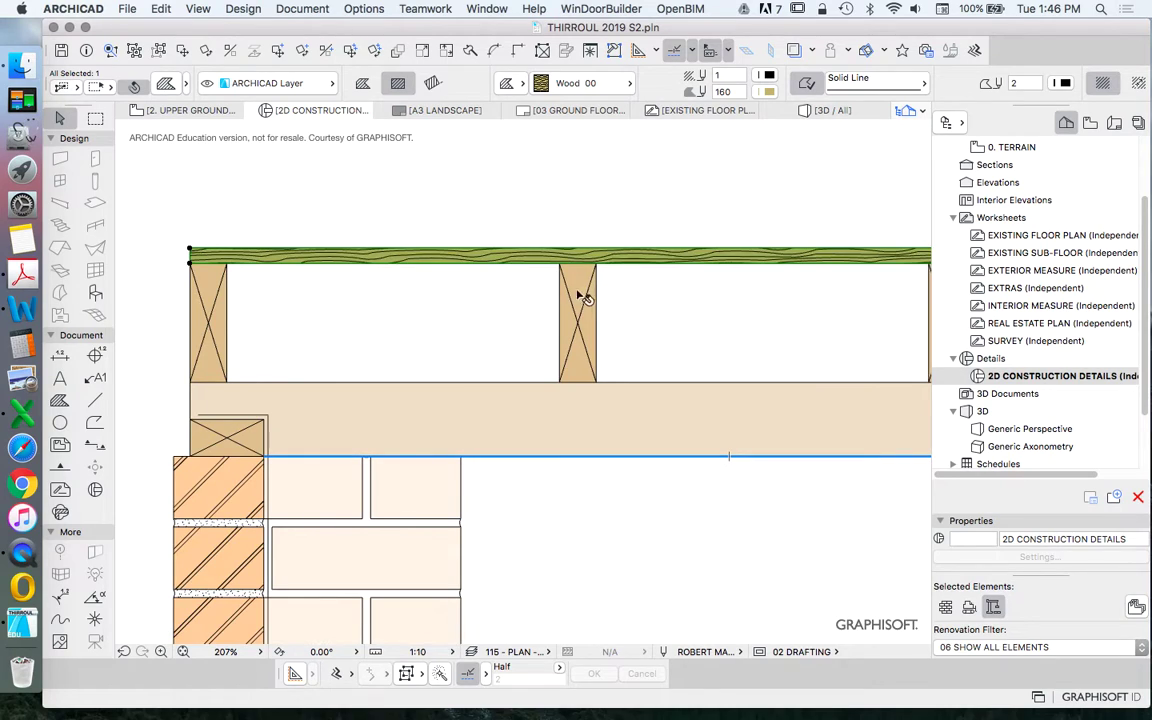
scroll(580, 295, down, 2)
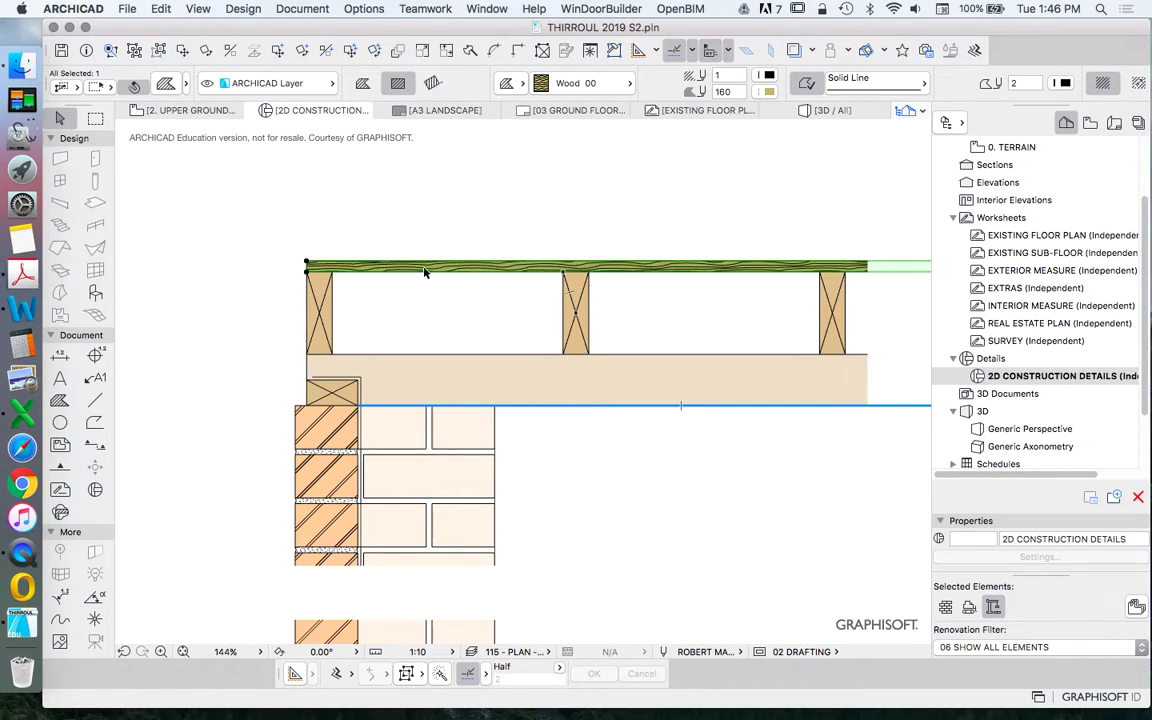
scroll(386, 270, up, 3)
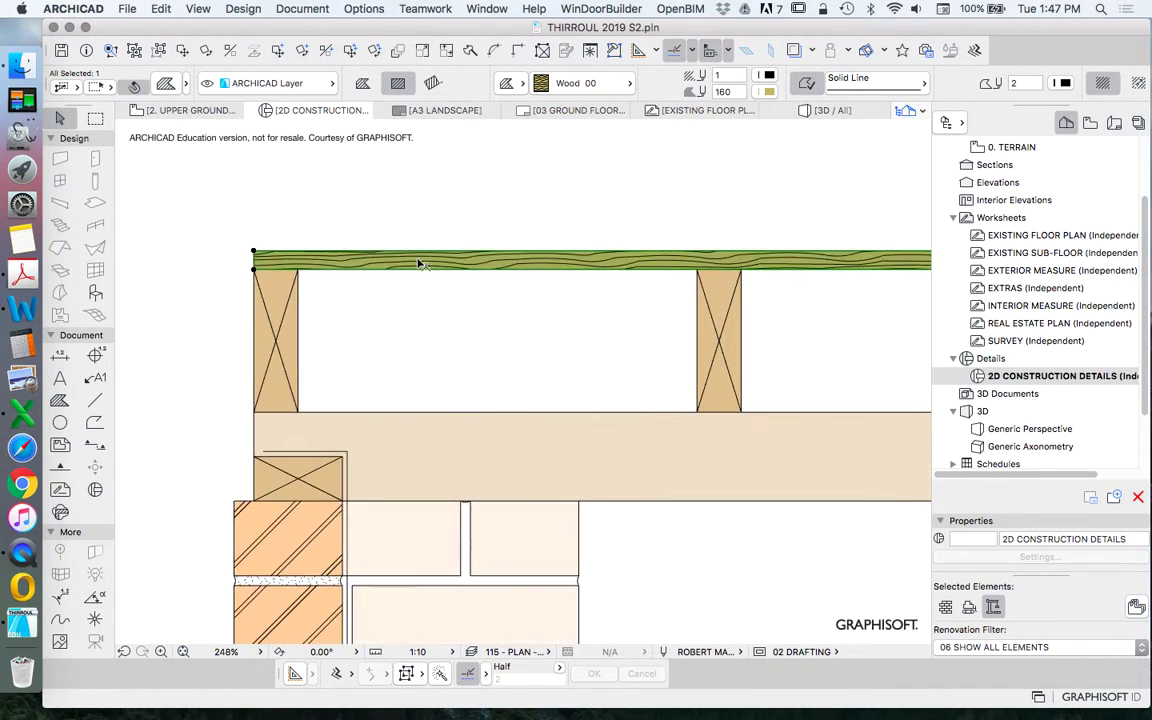
scroll(420, 263, down, 3)
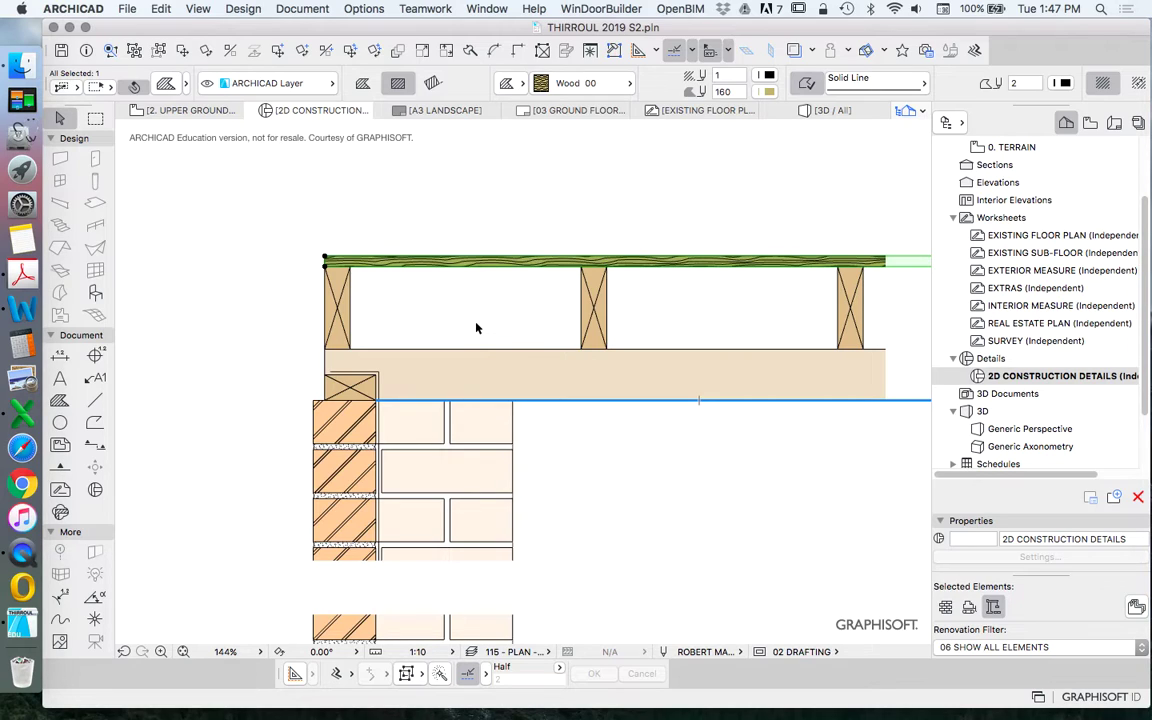
scroll(470, 300, down, 2)
click(453, 303)
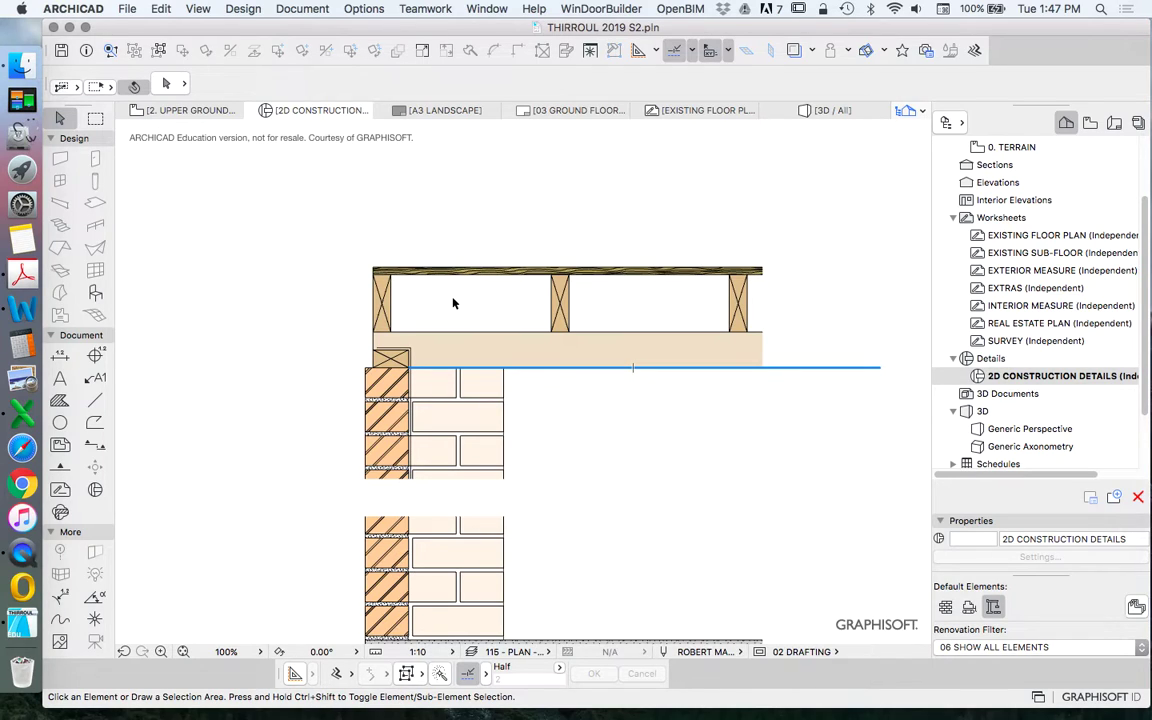
Reselect the floorboard over the joists to confirm it ends flush with the bearer, then deselect
scroll(434, 304, up, 2)
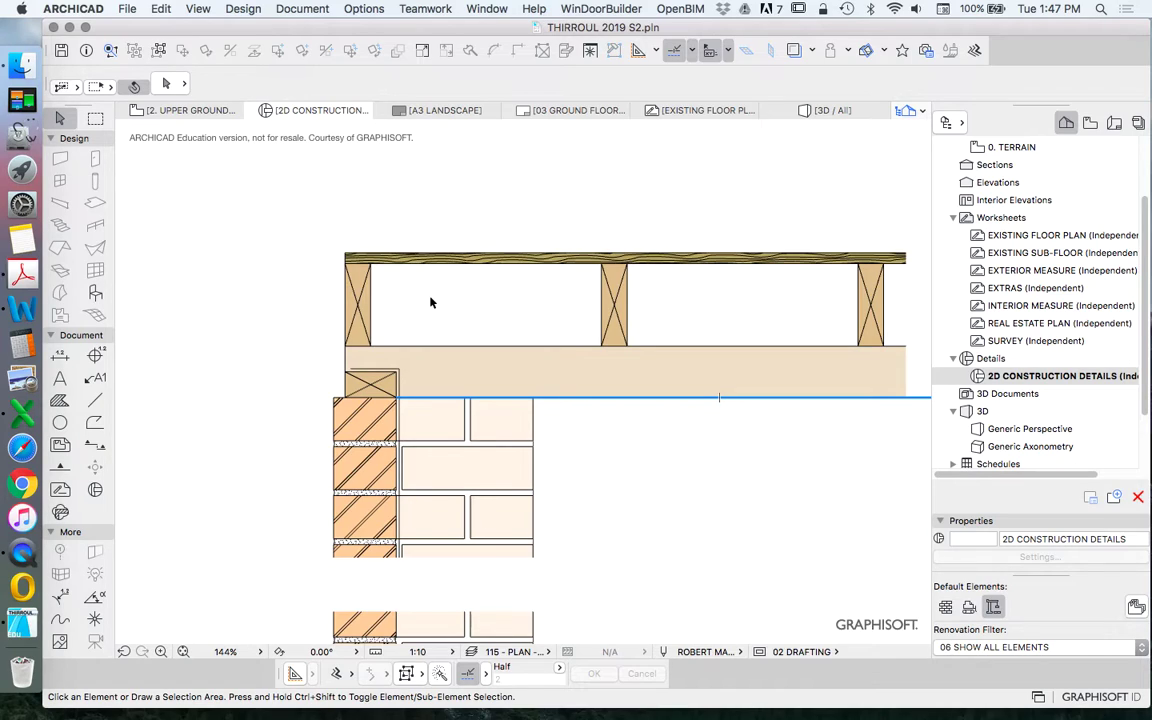
scroll(437, 301, down, 5)
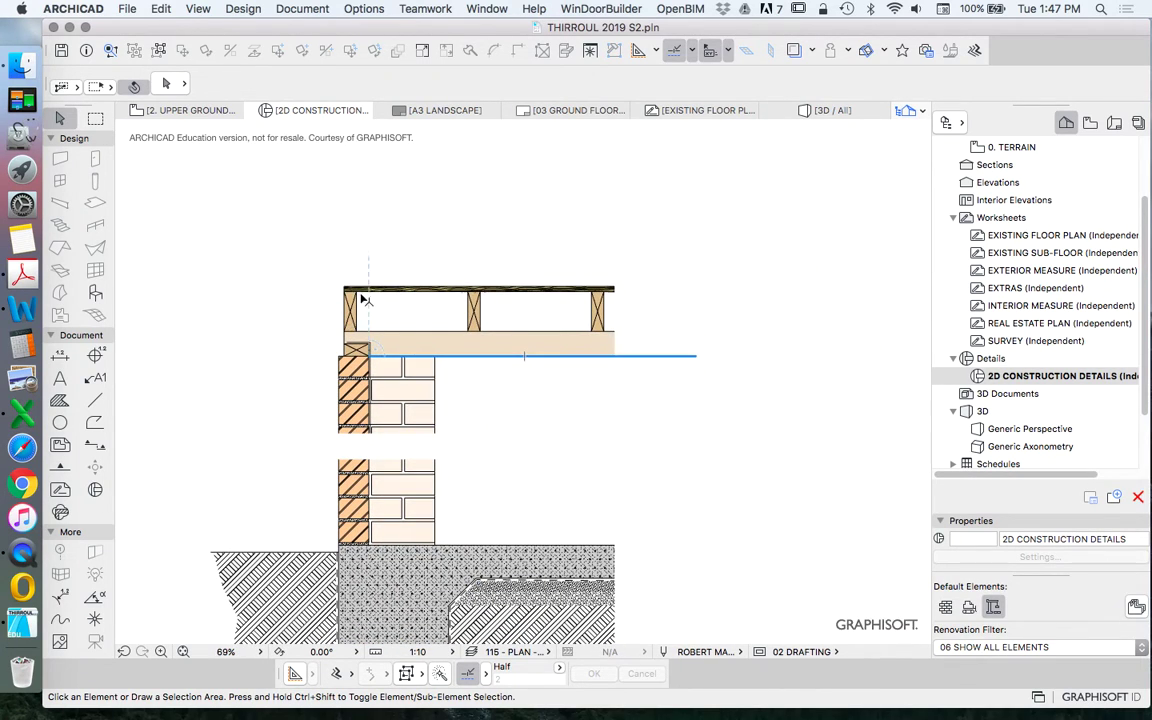
scroll(361, 292, up, 10)
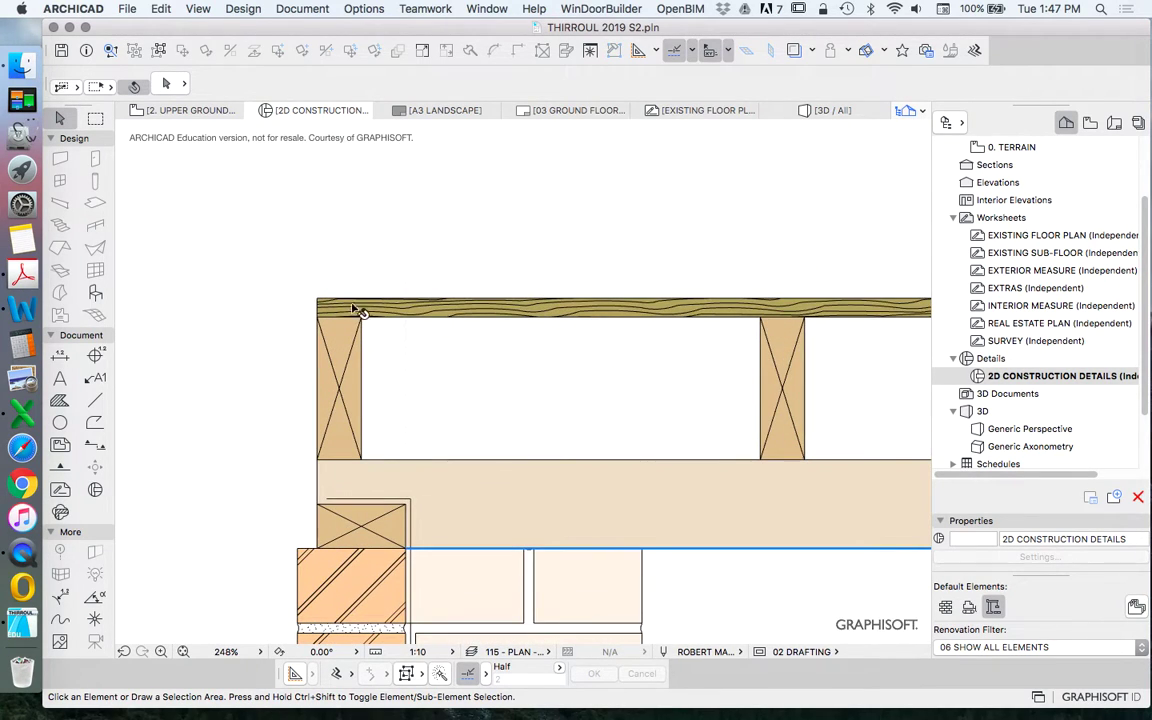
click(373, 300)
scroll(363, 330, down, 3)
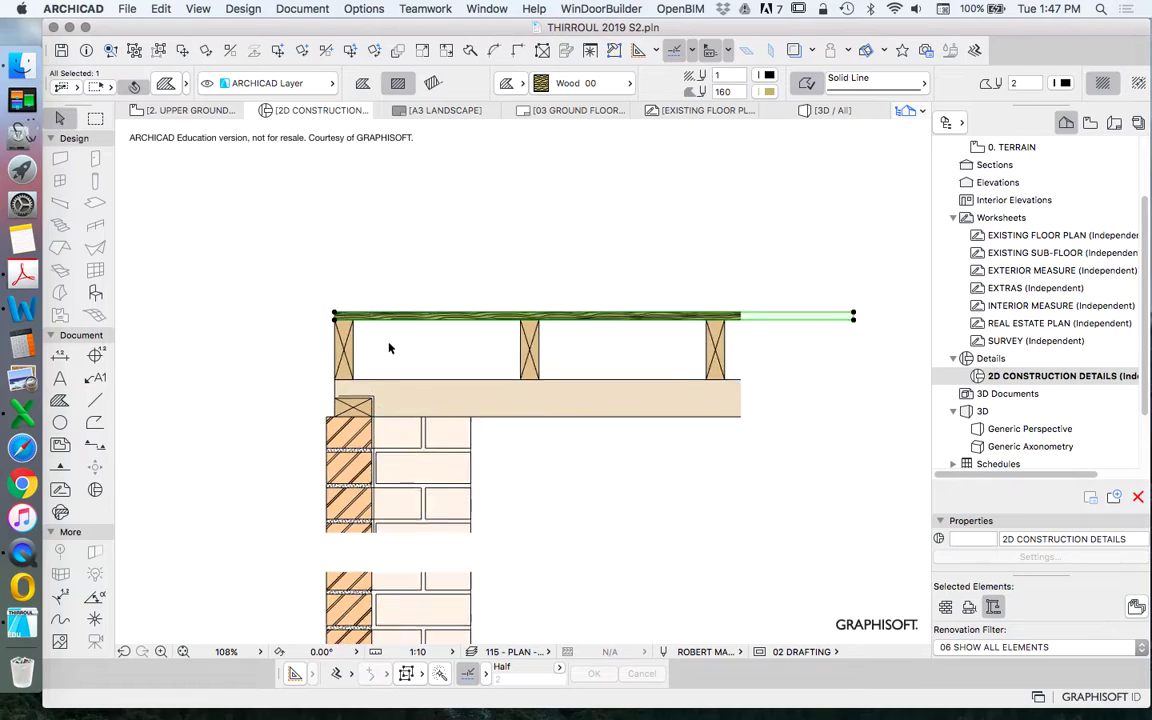
scroll(363, 314, down, 3)
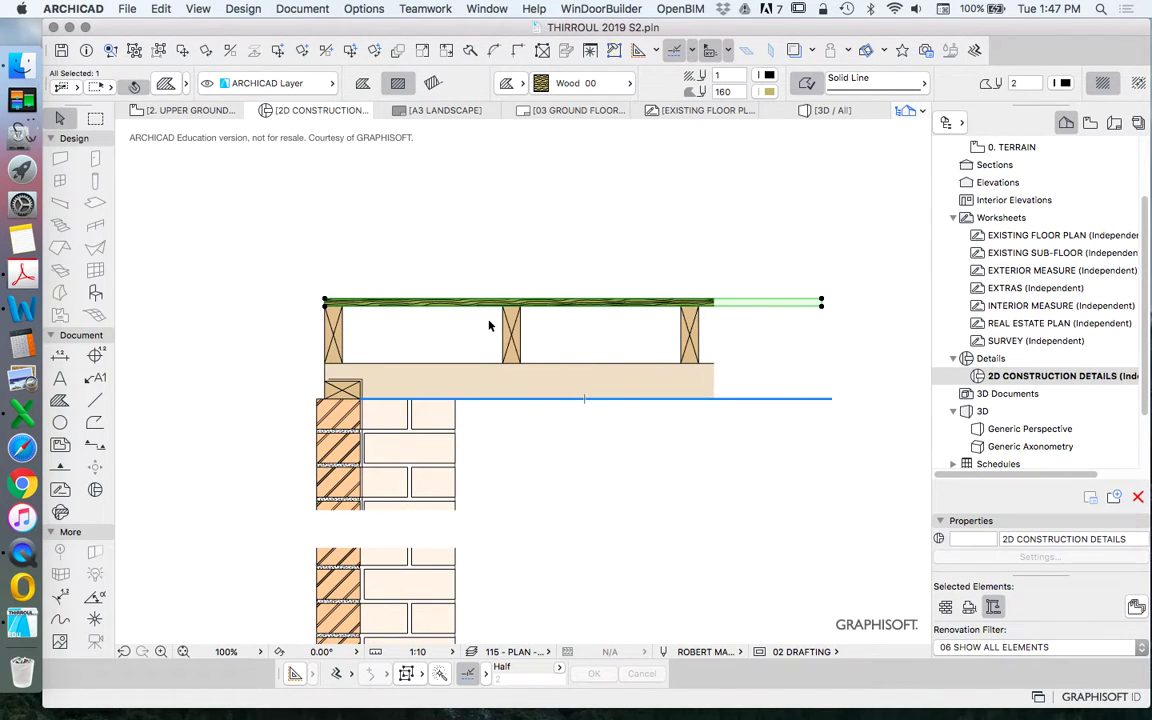
click(438, 234)
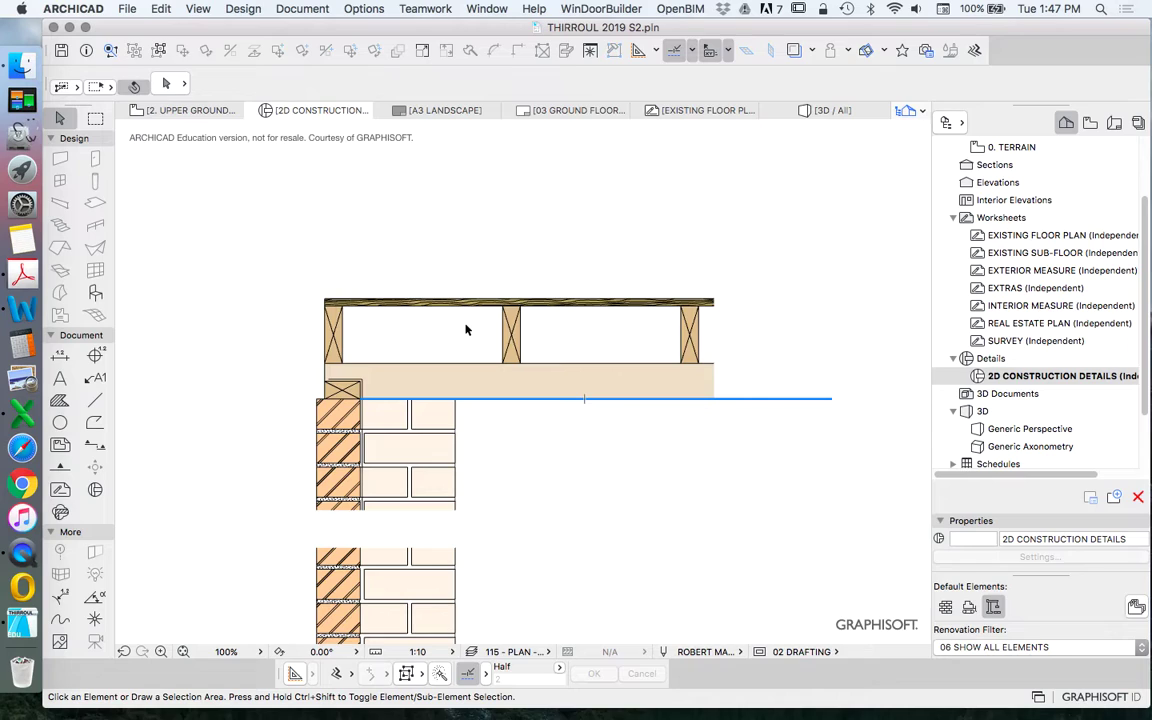
scroll(418, 298, up, 3)
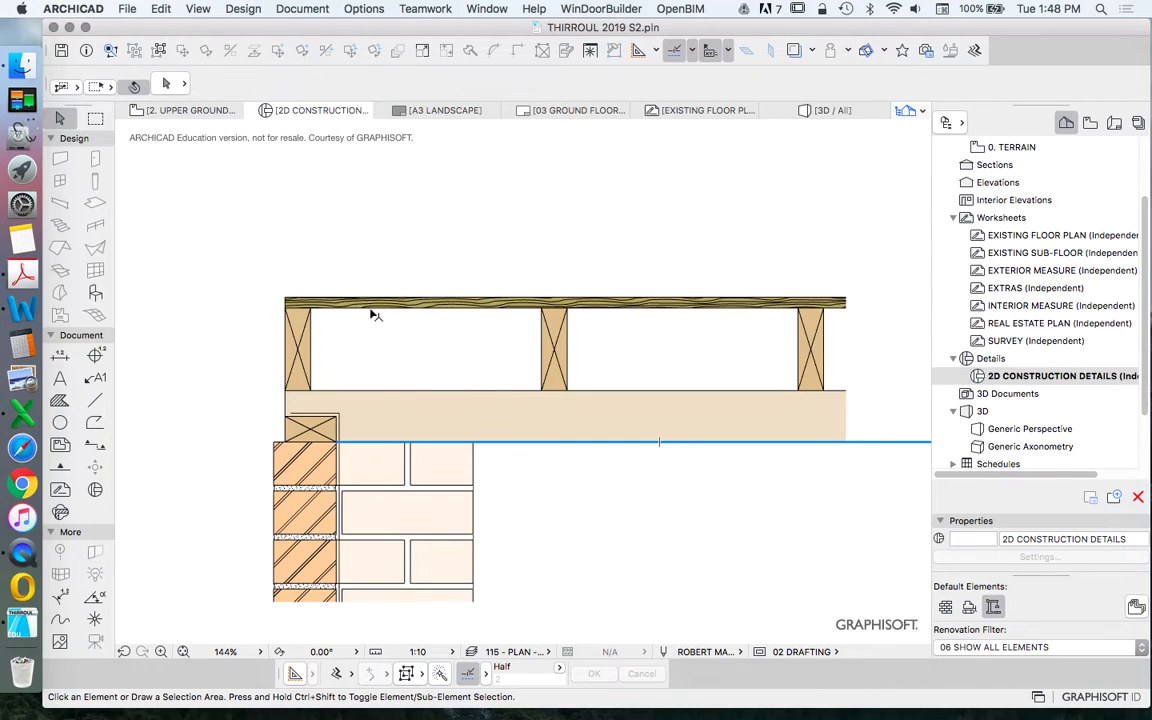
Draw a pen 1 sloped strut line across the first joist bay
click(95, 401)
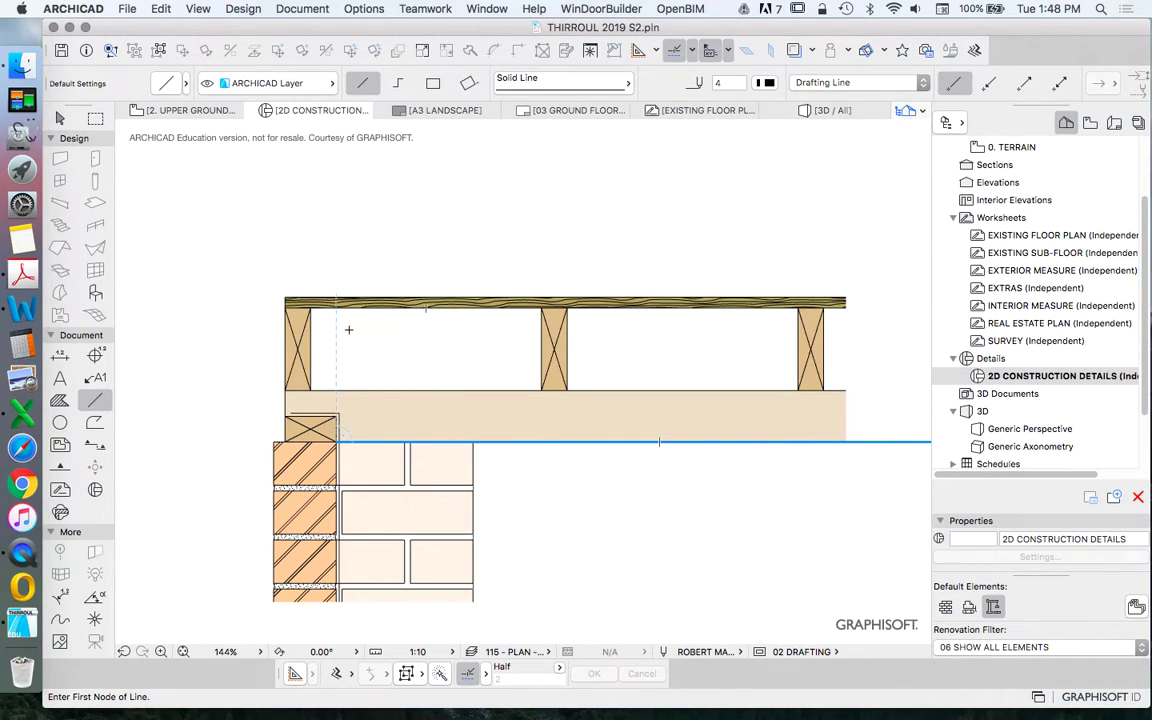
click(766, 84)
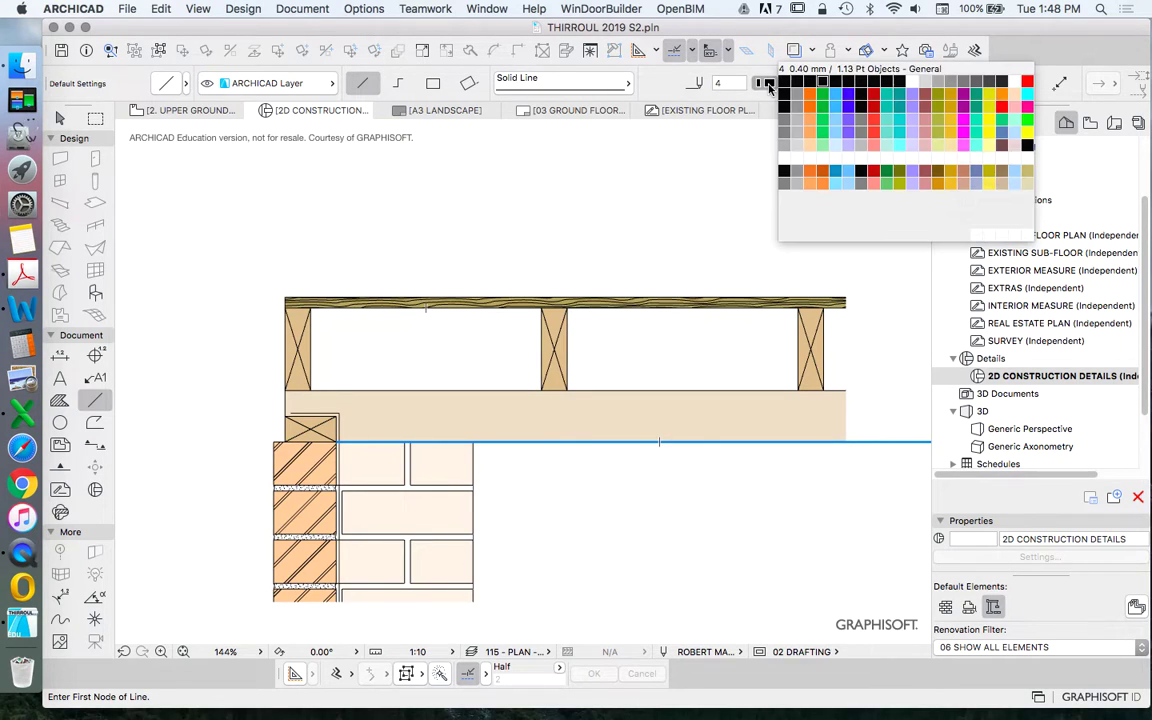
click(784, 84)
scroll(504, 363, up, 3)
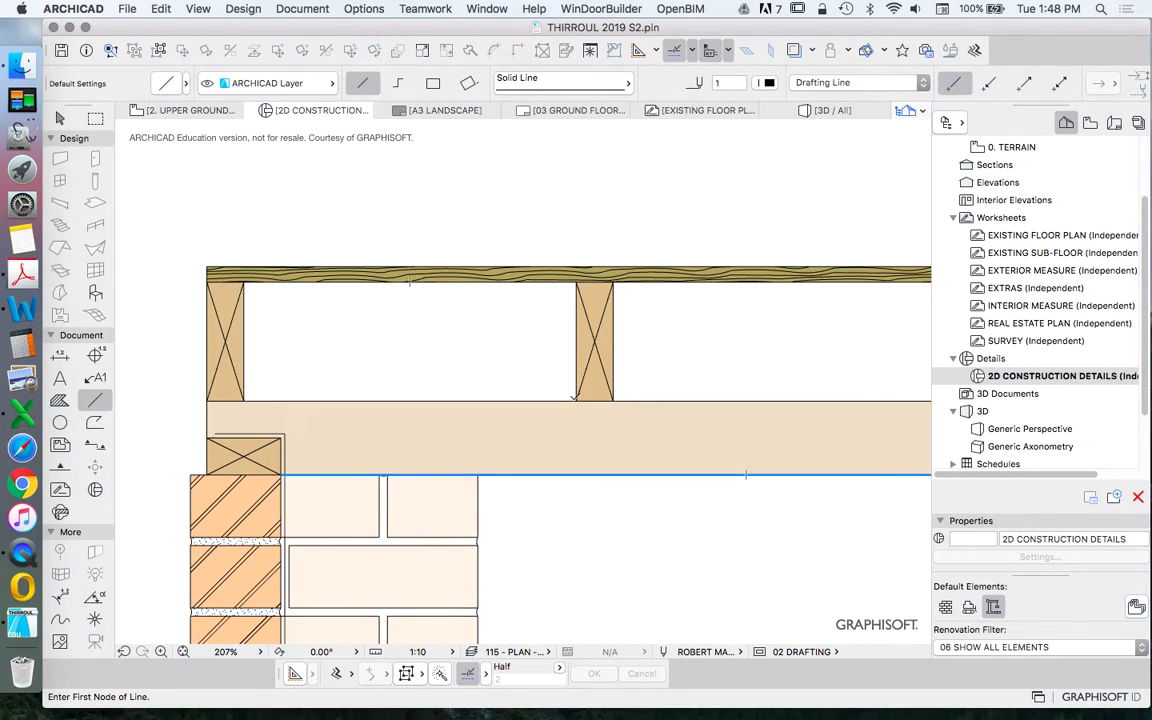
click(575, 399)
click(245, 284)
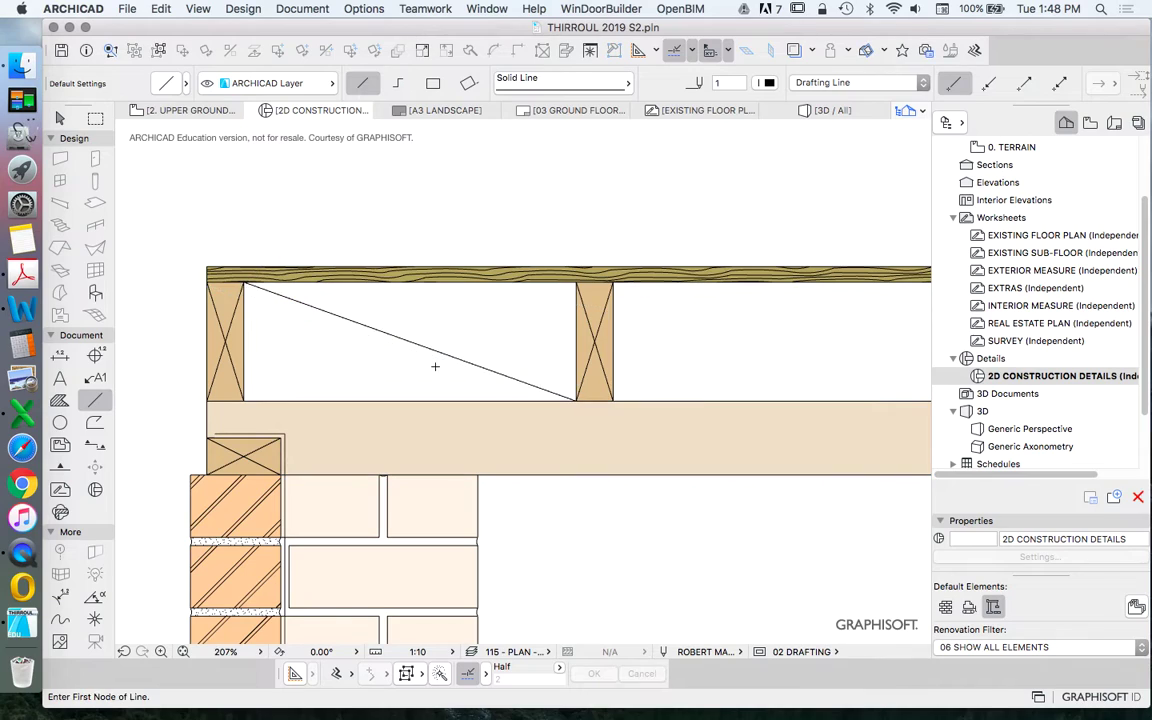
Add a 45-unit vertical and short horizontal helper line, then stretch the strut's end to their corner
scroll(364, 374, up, 1)
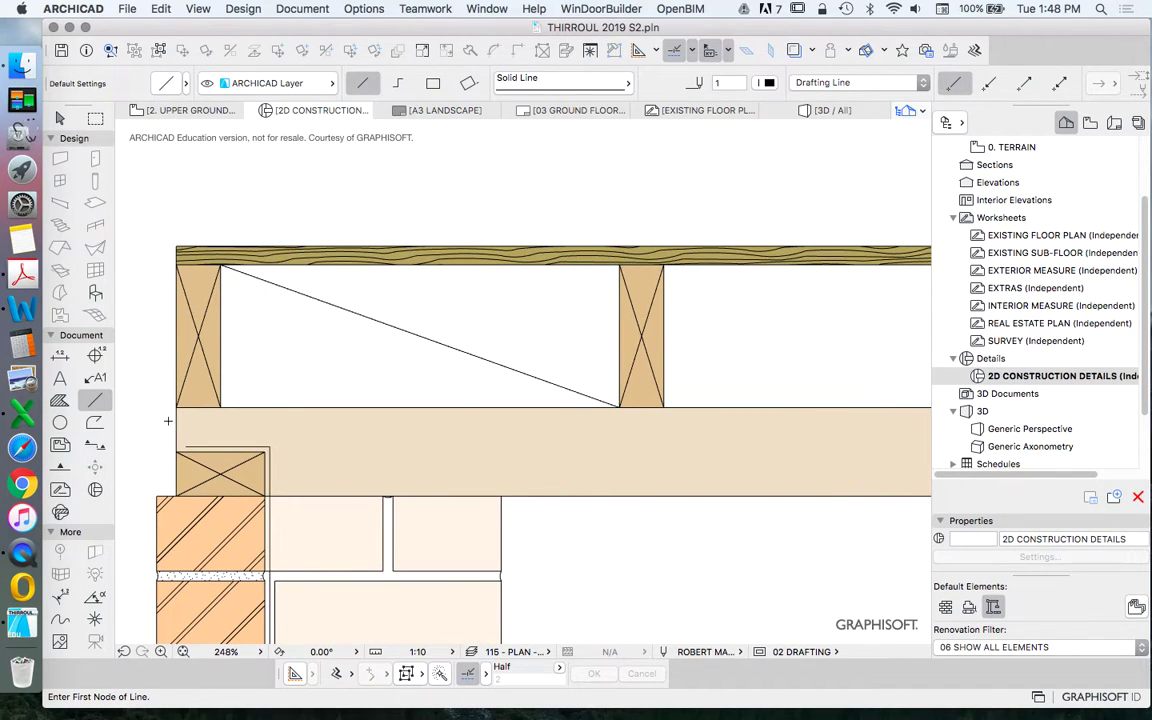
scroll(610, 406, up, 5)
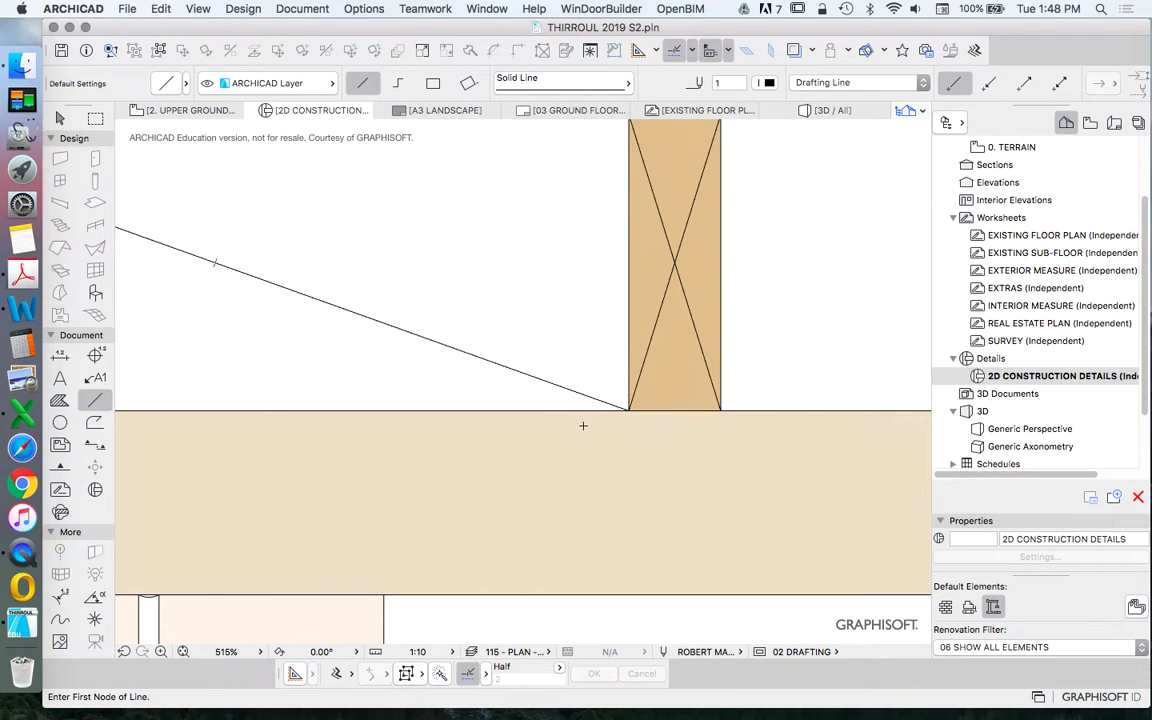
click(565, 410)
key(Tab)
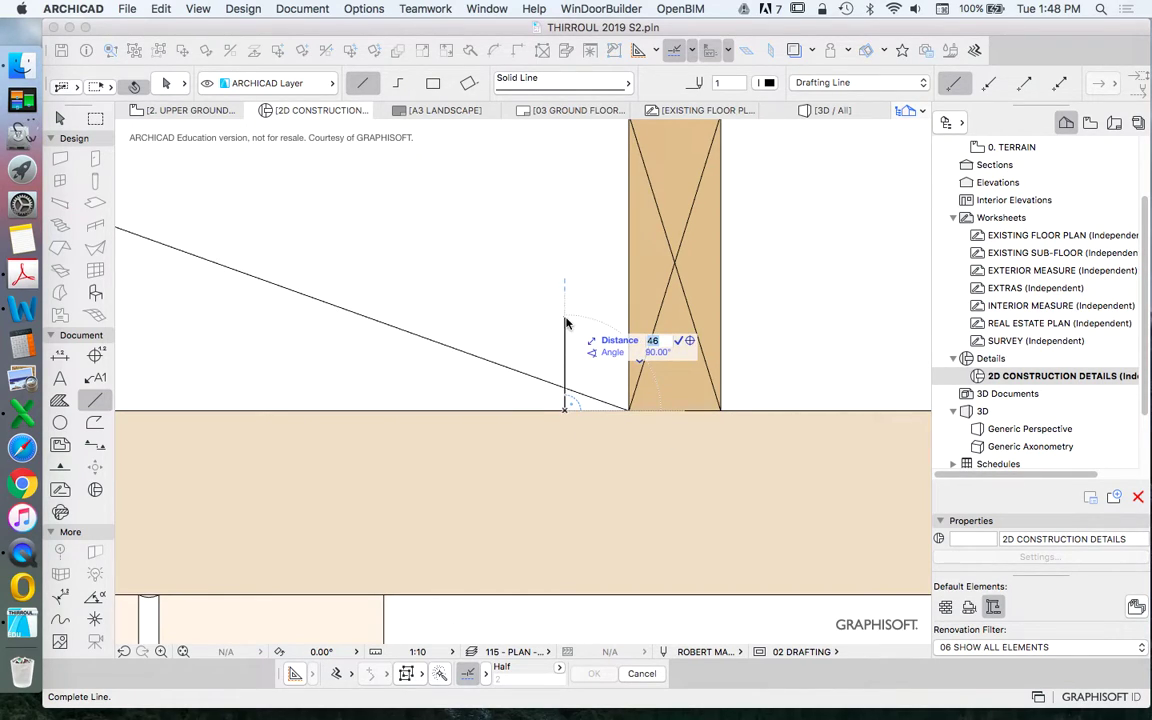
text(45)
key(Return)
click(565, 318)
click(661, 319)
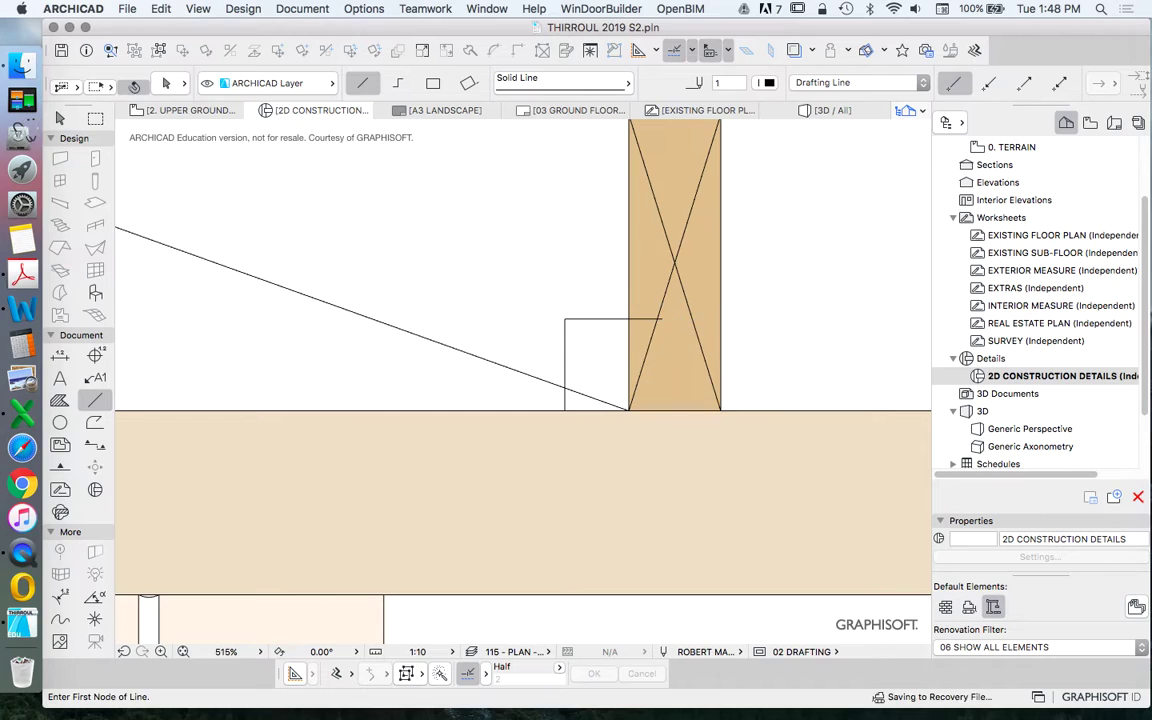
key(Escape)
click(628, 408)
click(628, 410)
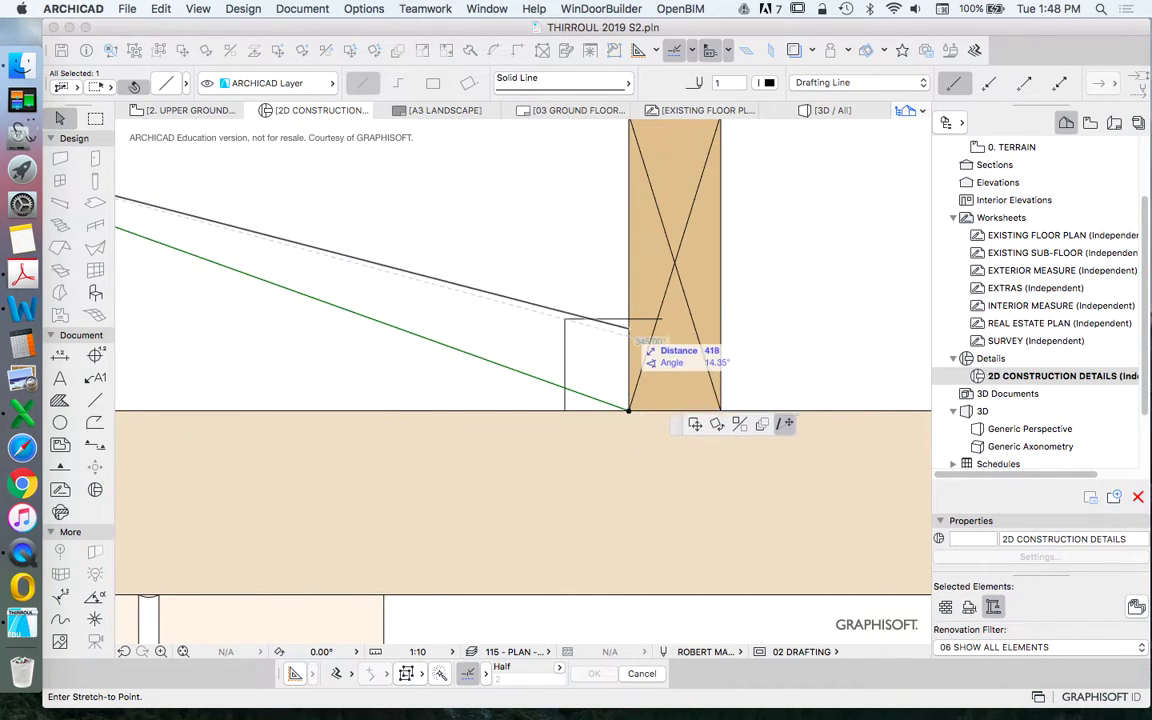
click(661, 319)
Drag a copy of the strut line down to the lower joist corner
scroll(655, 381, down, 5)
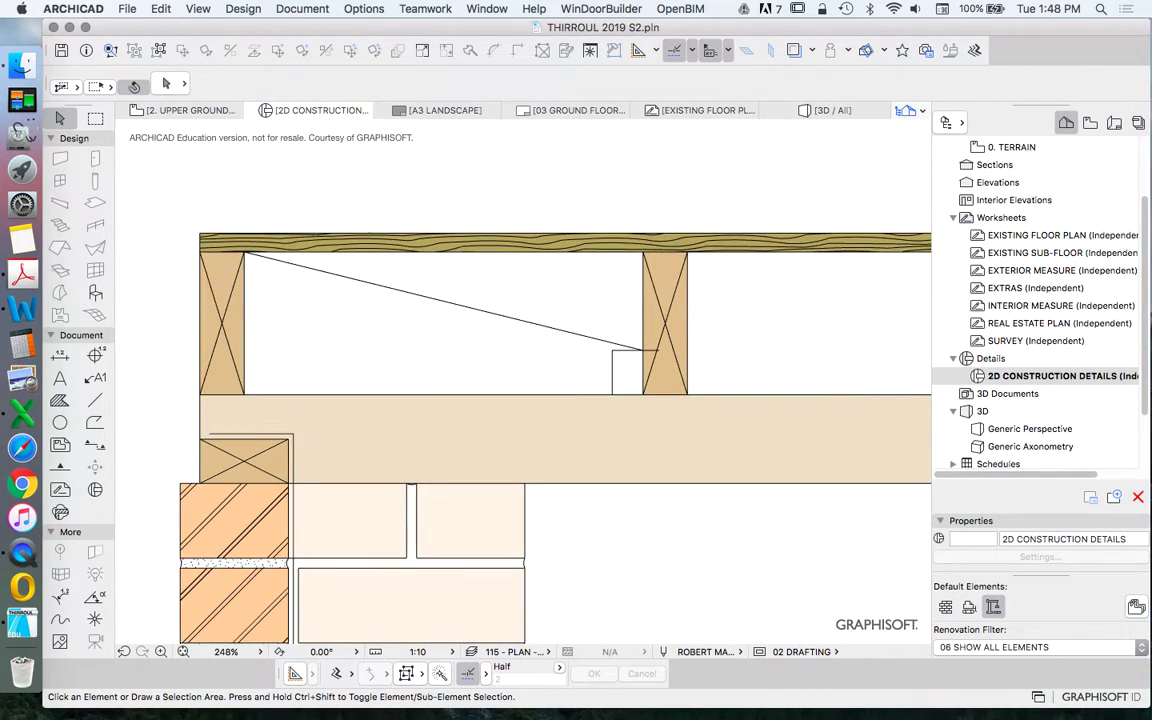
click(560, 329)
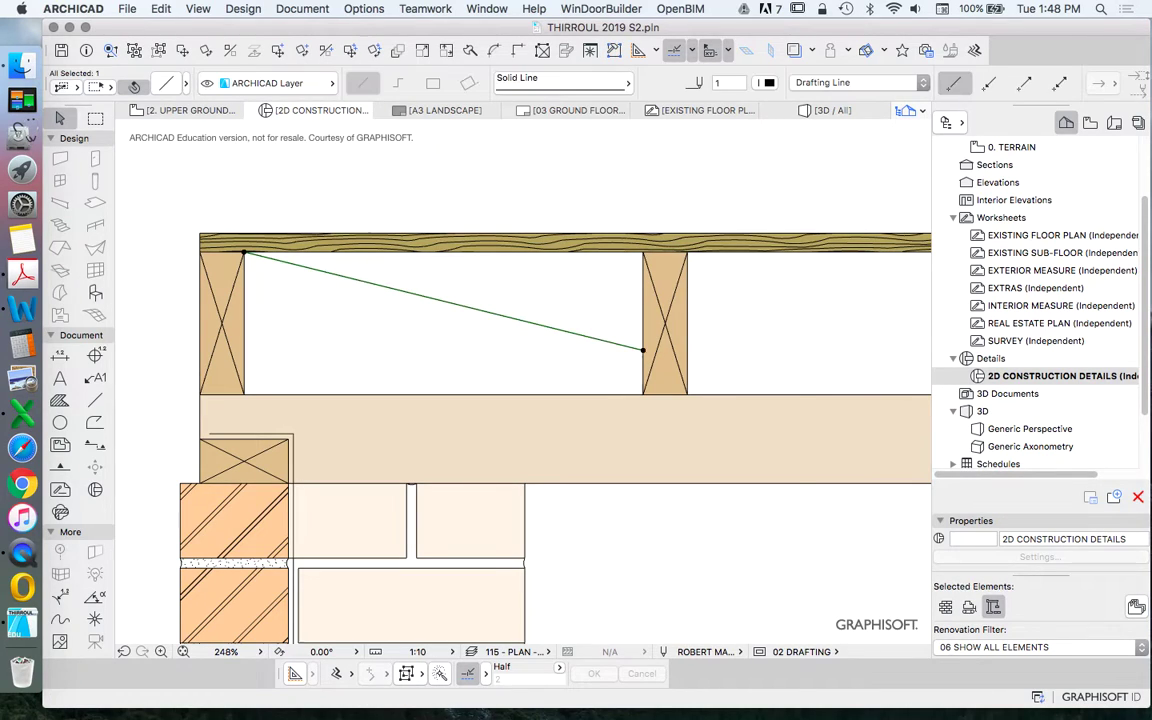
right_click(606, 298)
mouse_move(760, 425)
click(835, 490)
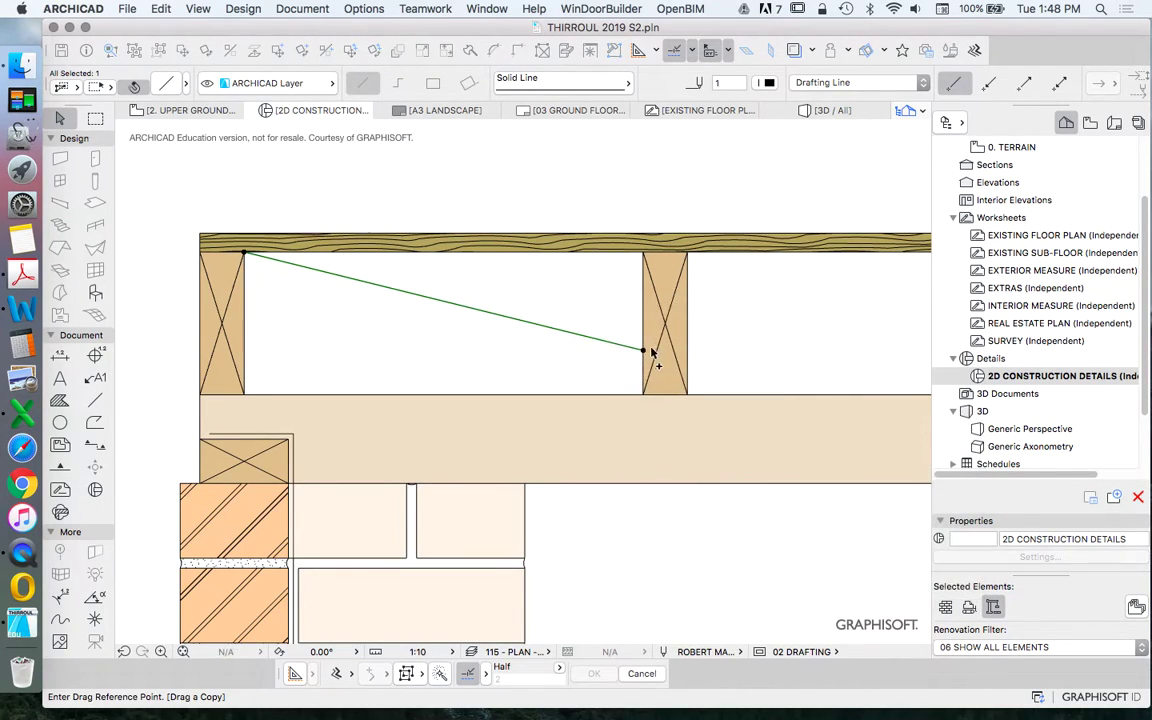
click(643, 350)
click(643, 394)
Mirror a copy of both strut lines about a vertical mid-span axis to form the X
shift+drag(518, 263, 417, 335)
right_click(455, 192)
mouse_move(615, 318)
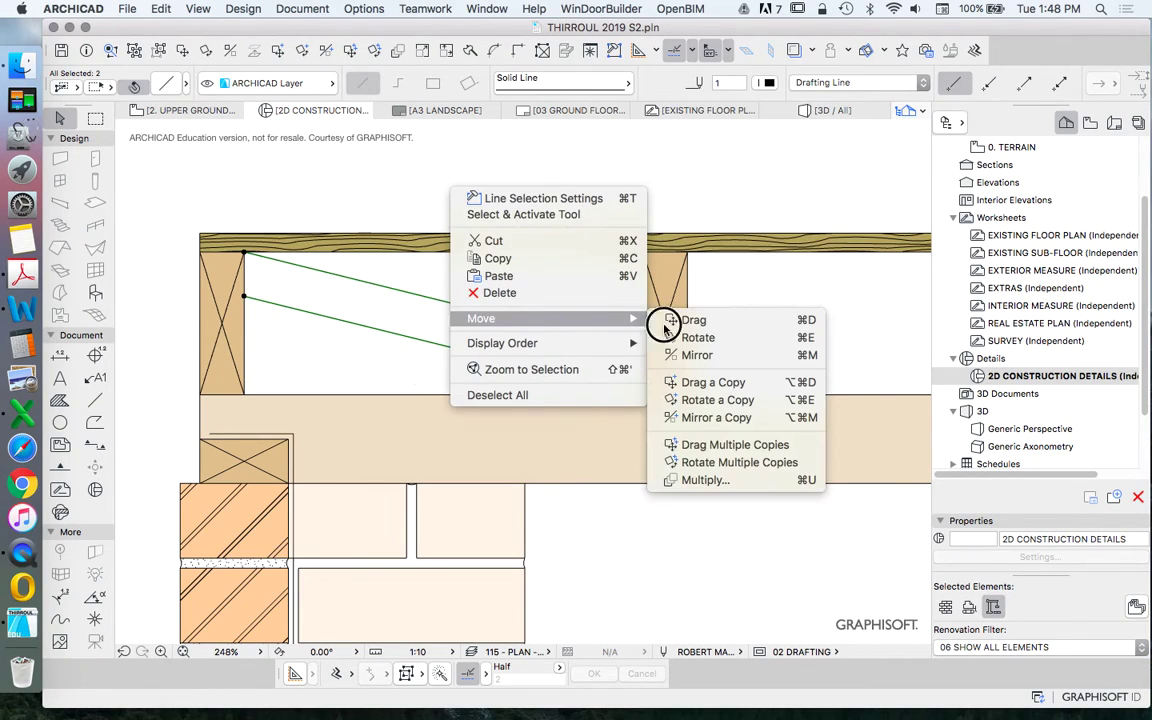
click(722, 417)
click(444, 350)
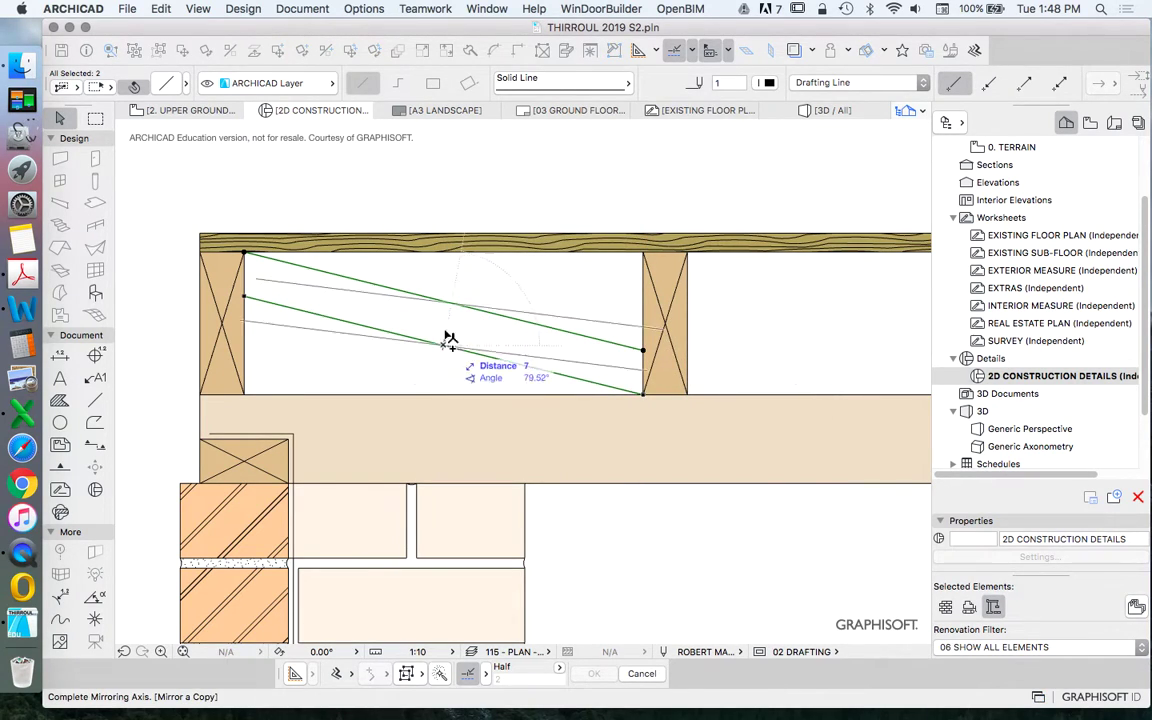
click(444, 186)
key(Escape)
scroll(492, 349, down, 5)
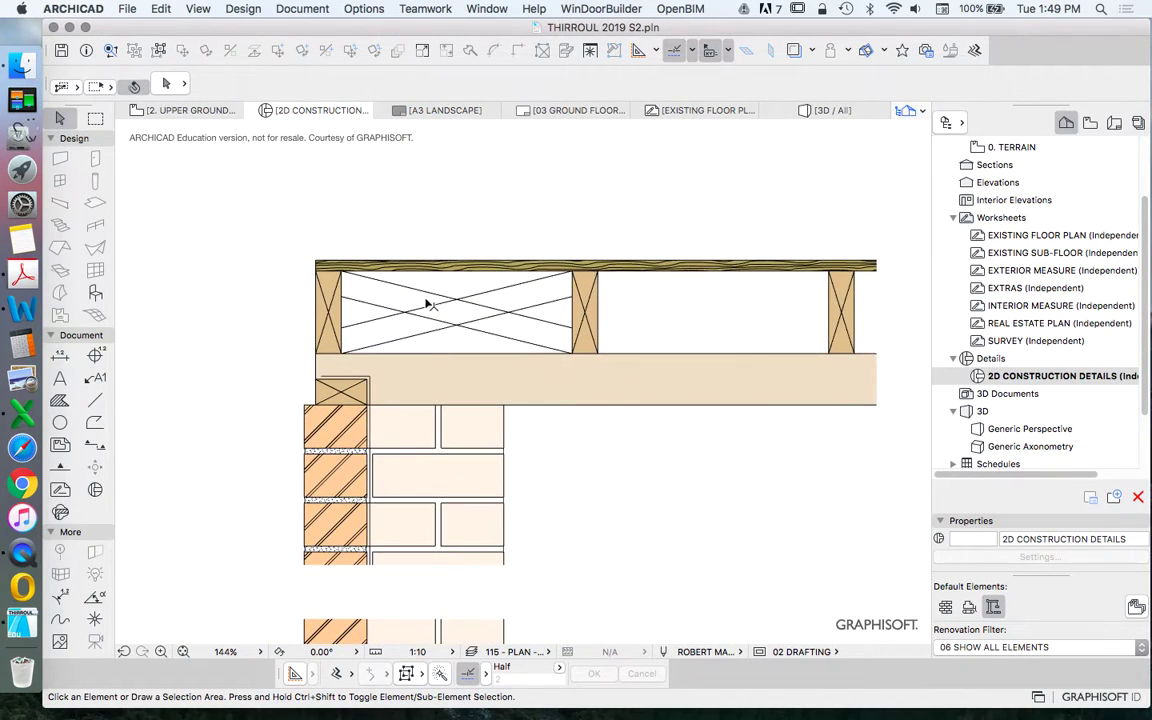
scroll(429, 301, down, 5)
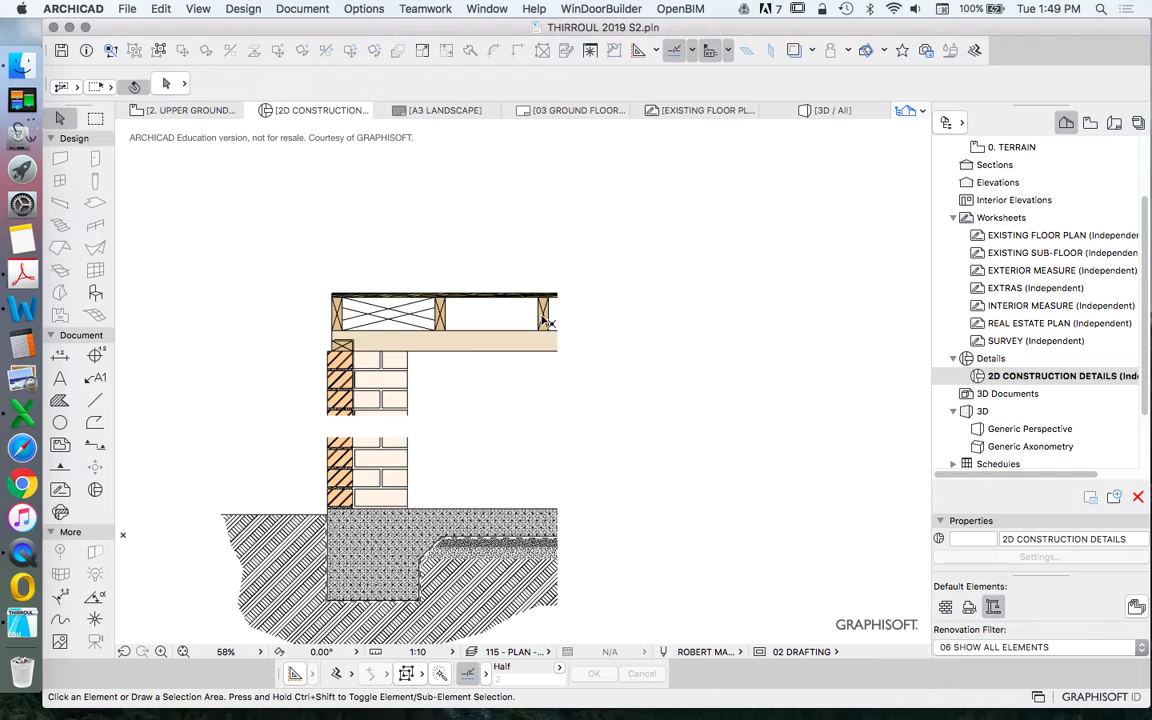
scroll(385, 308, up, 5)
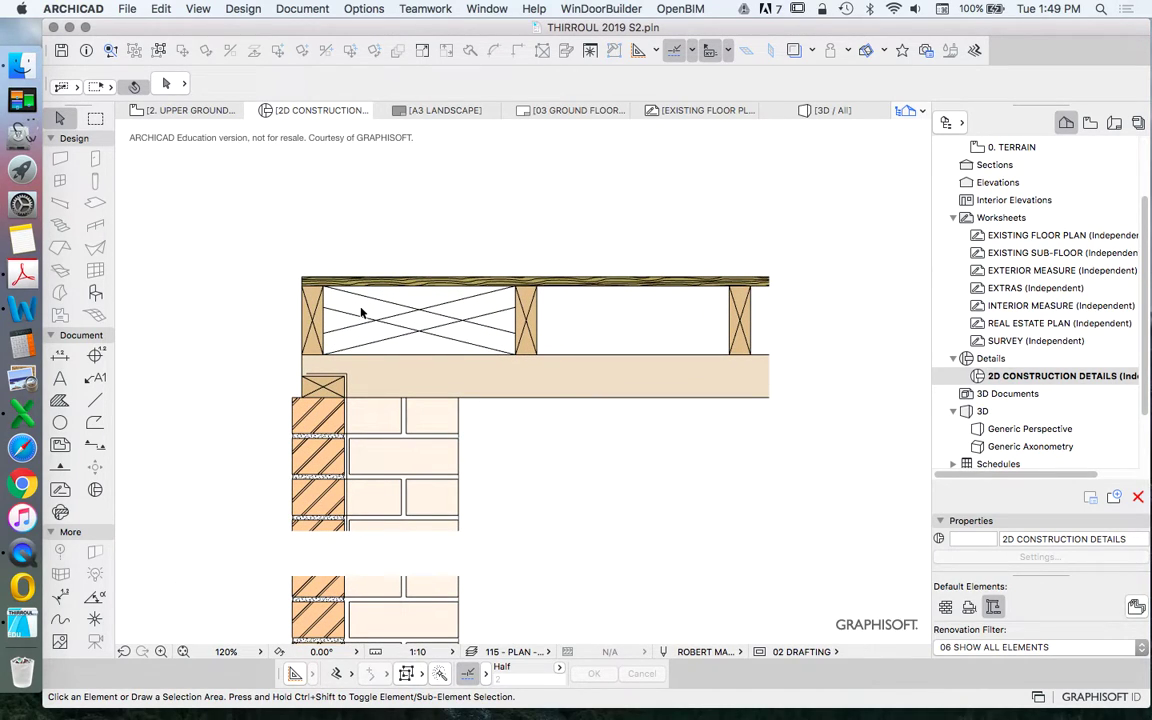
scroll(350, 320, up, 3)
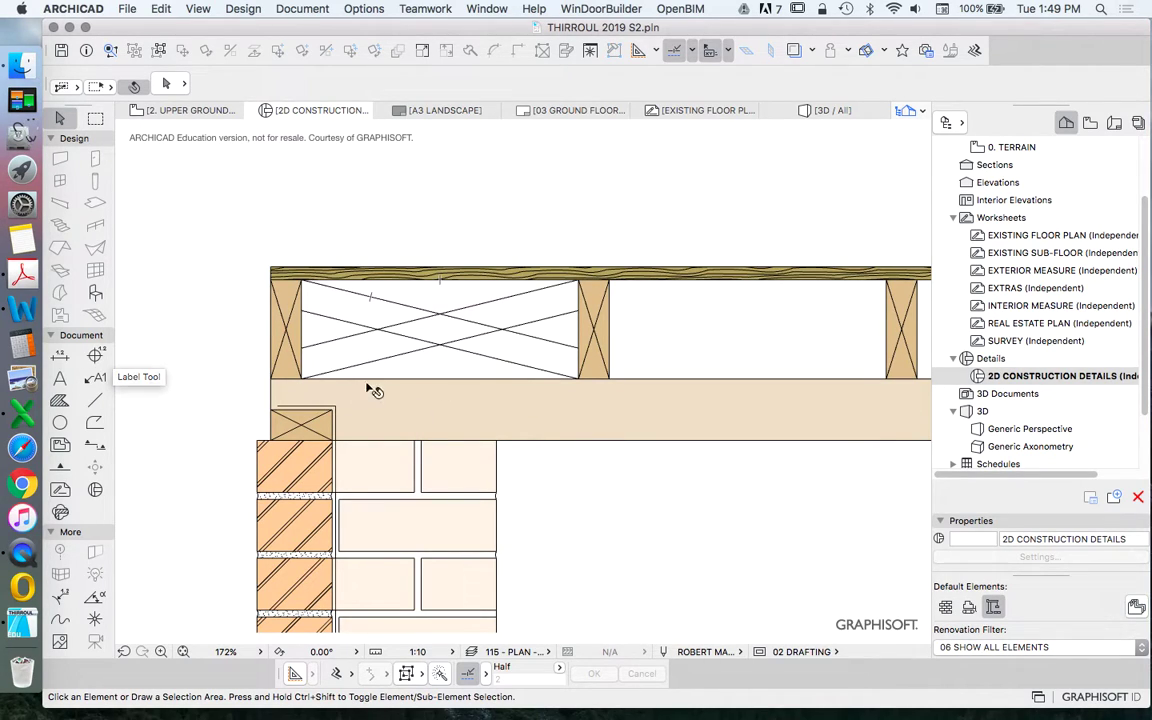
Draw the first diagonal strut fill band between the two joists
key(f)
scroll(480, 342, up, 3)
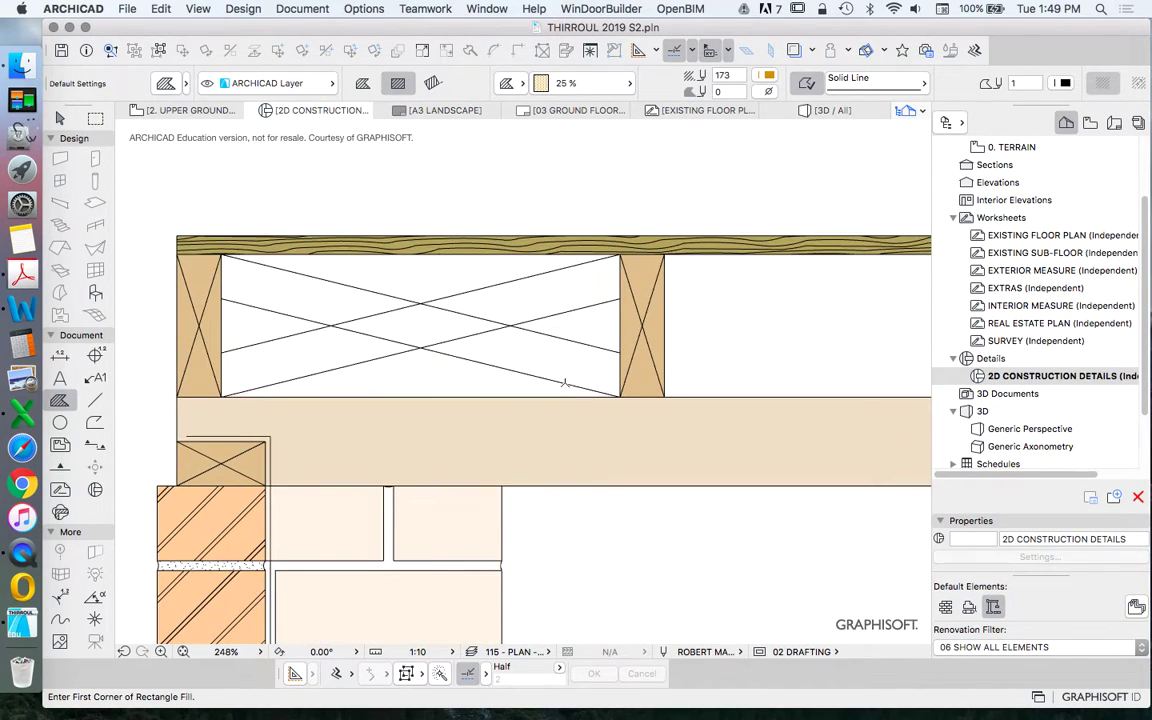
click(620, 396)
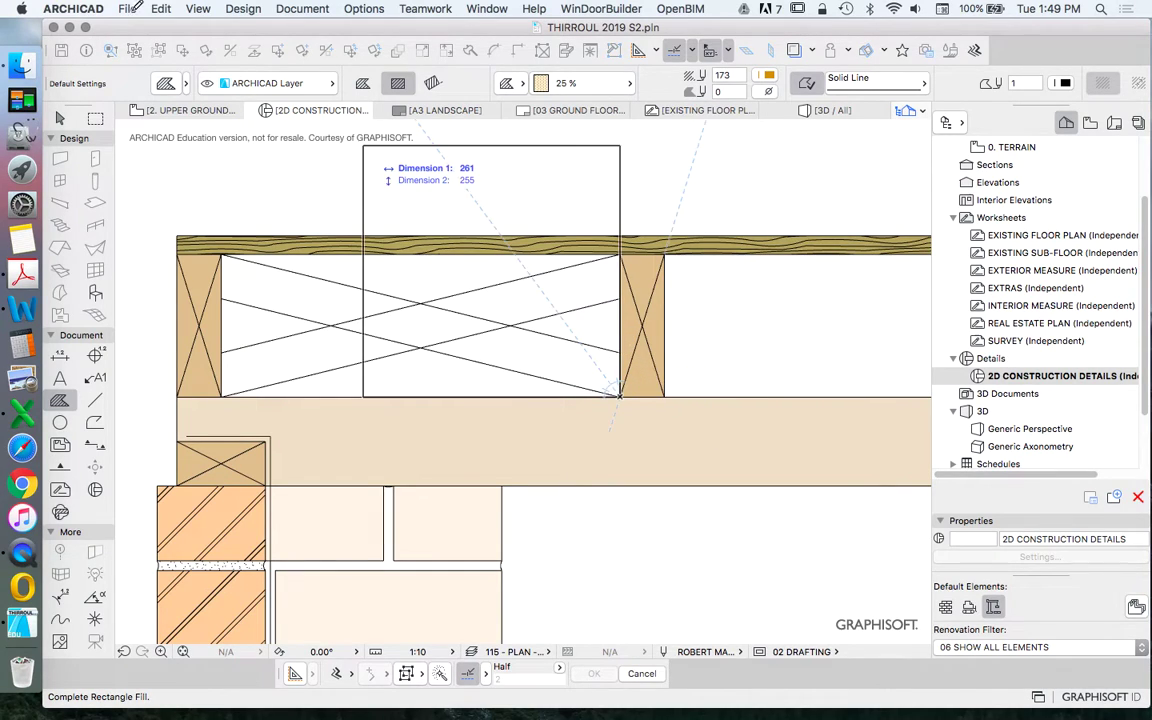
click(620, 352)
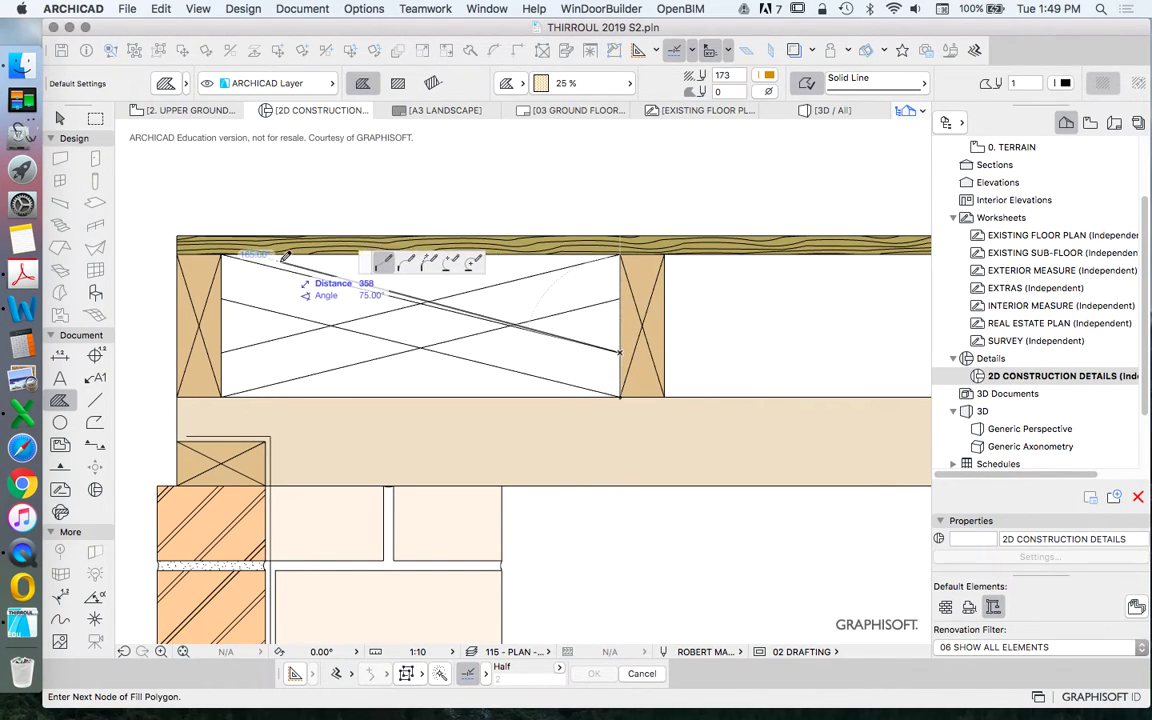
click(220, 298)
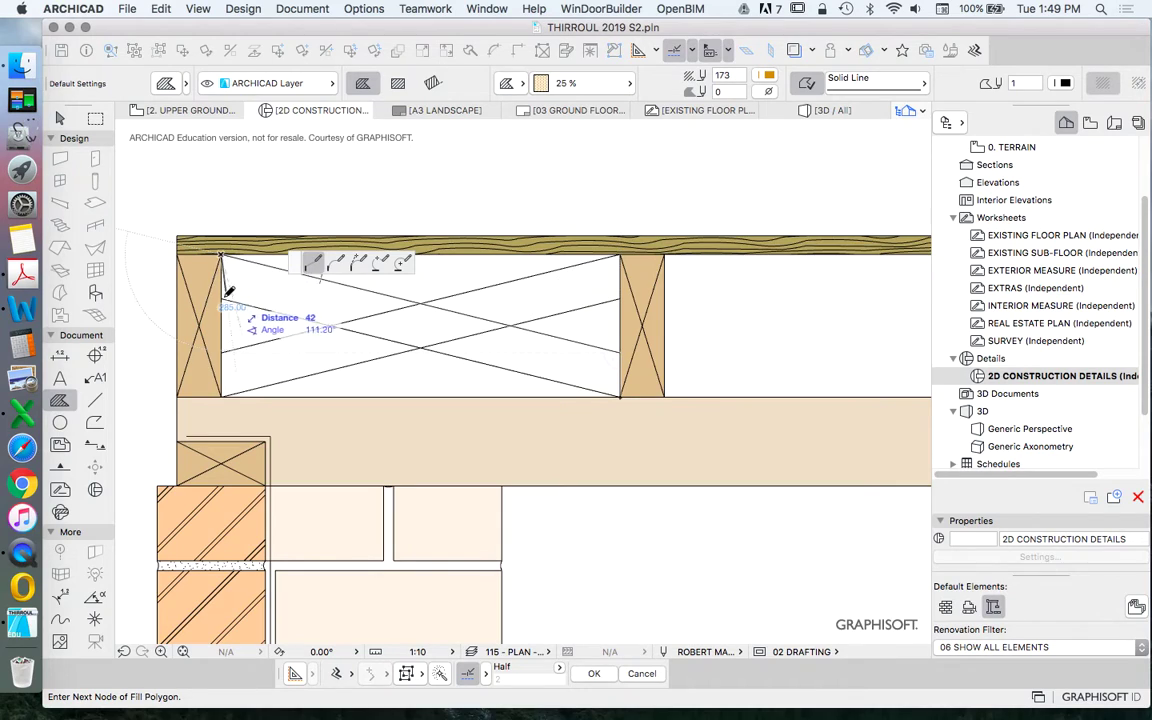
click(221, 256)
click(620, 396)
click(620, 352)
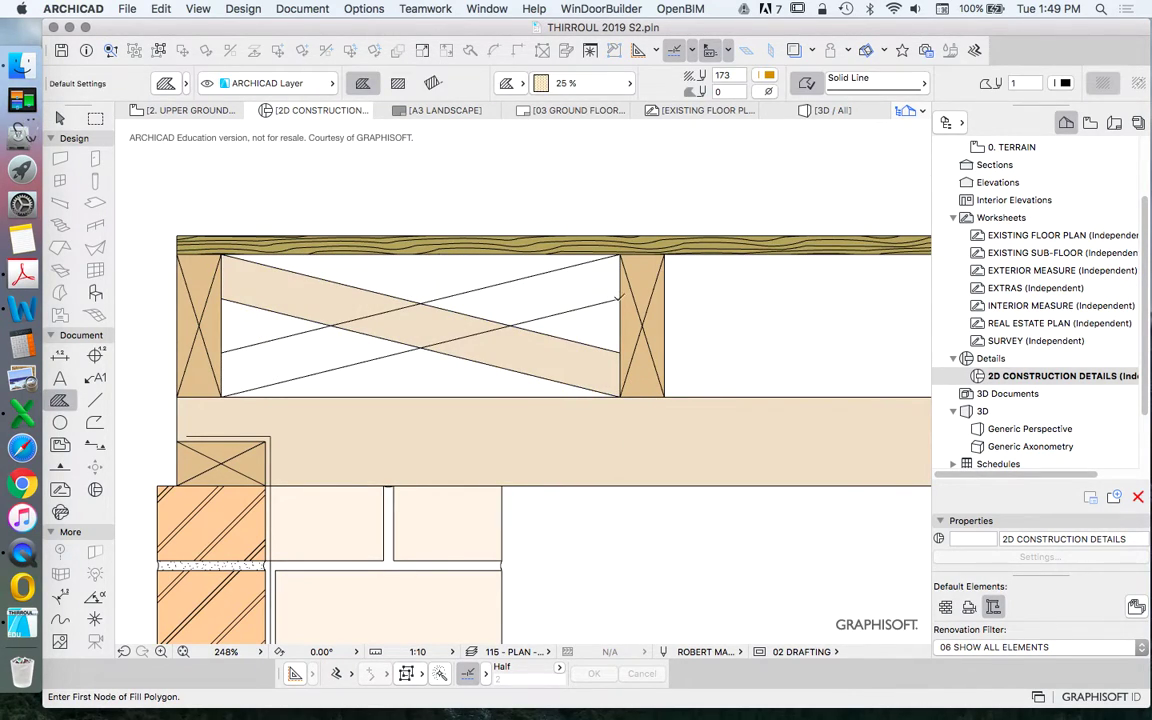
Draw the crossing brace fill from the left stud to the top-right joist corner
click(620, 297)
click(620, 255)
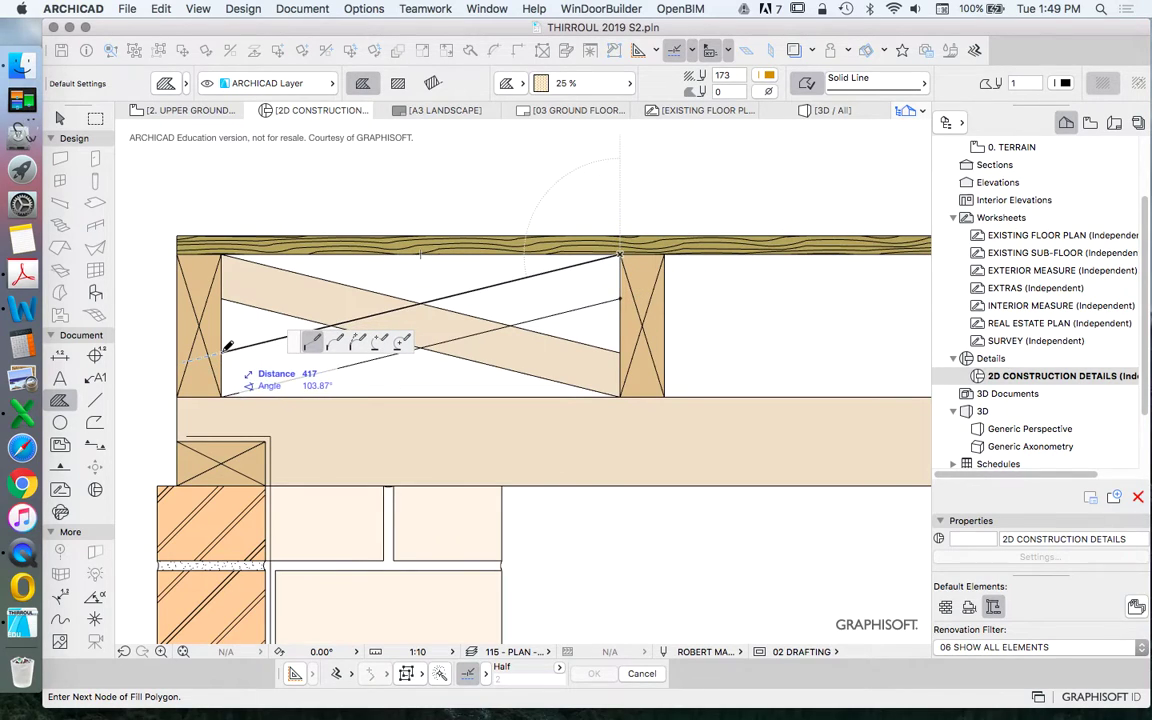
click(221, 352)
click(221, 397)
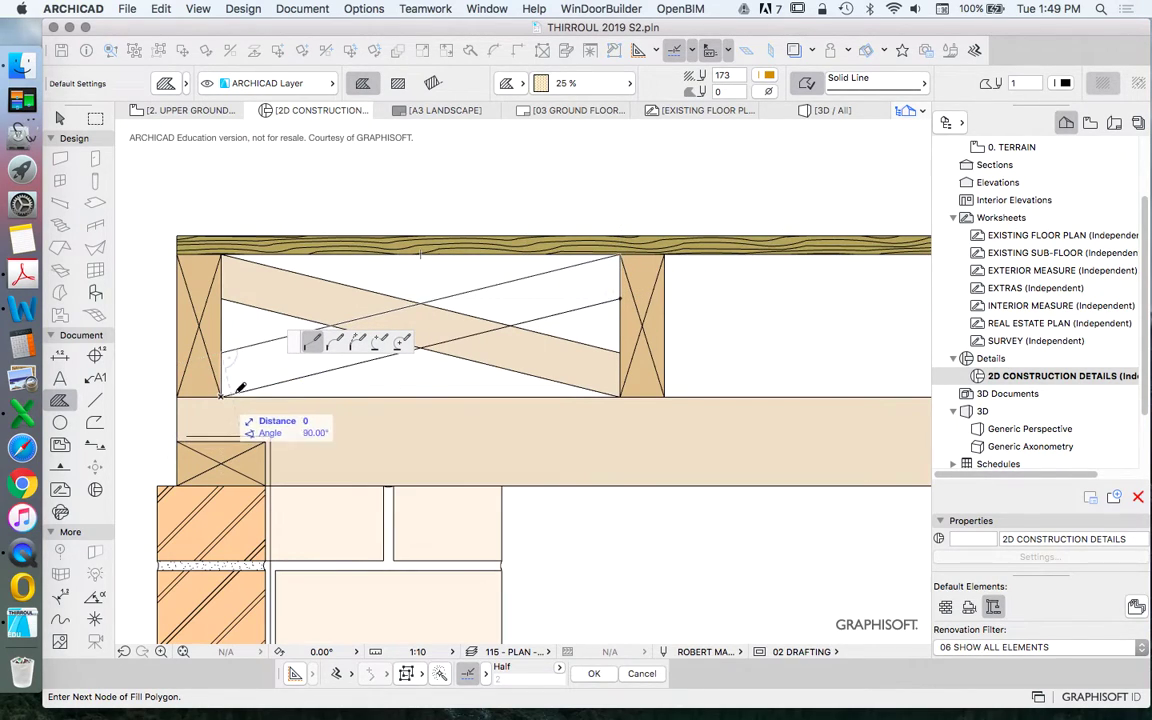
double_click(495, 328)
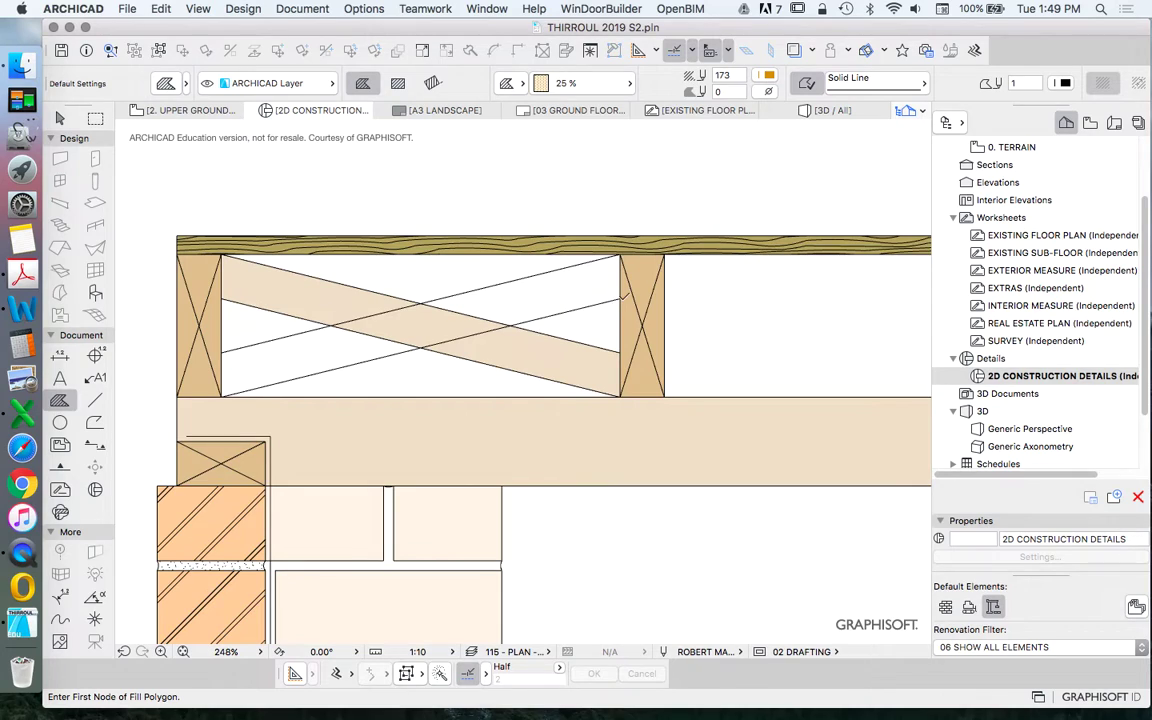
click(621, 297)
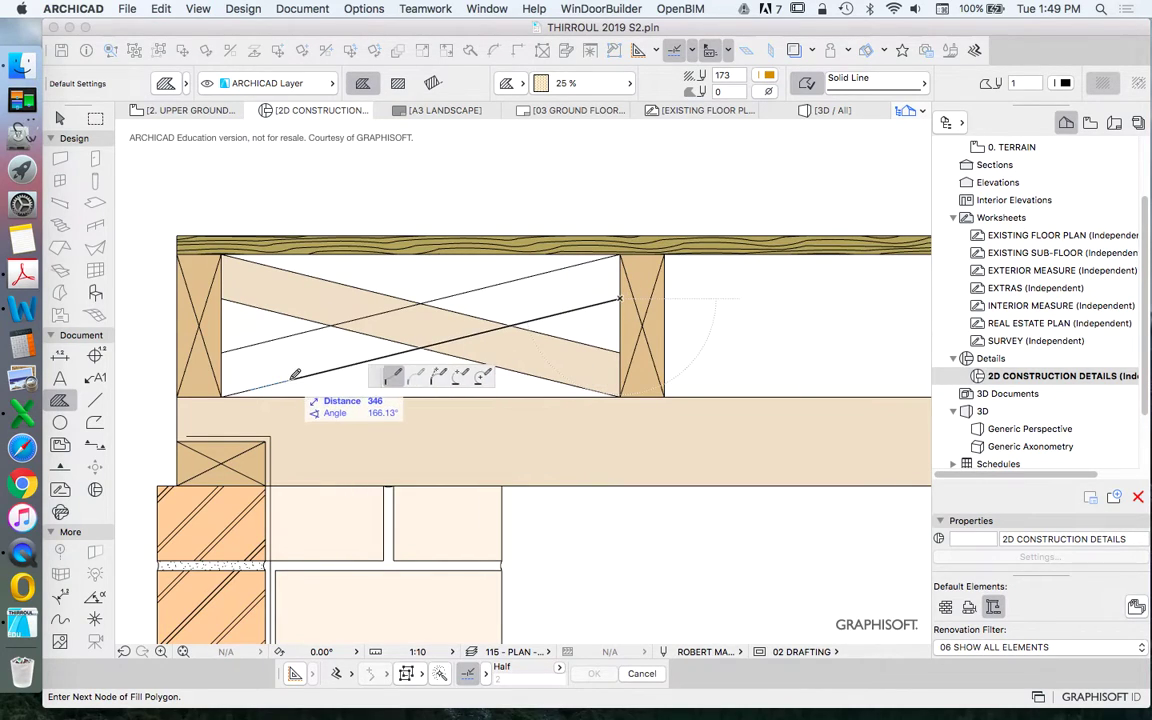
click(221, 352)
click(620, 255)
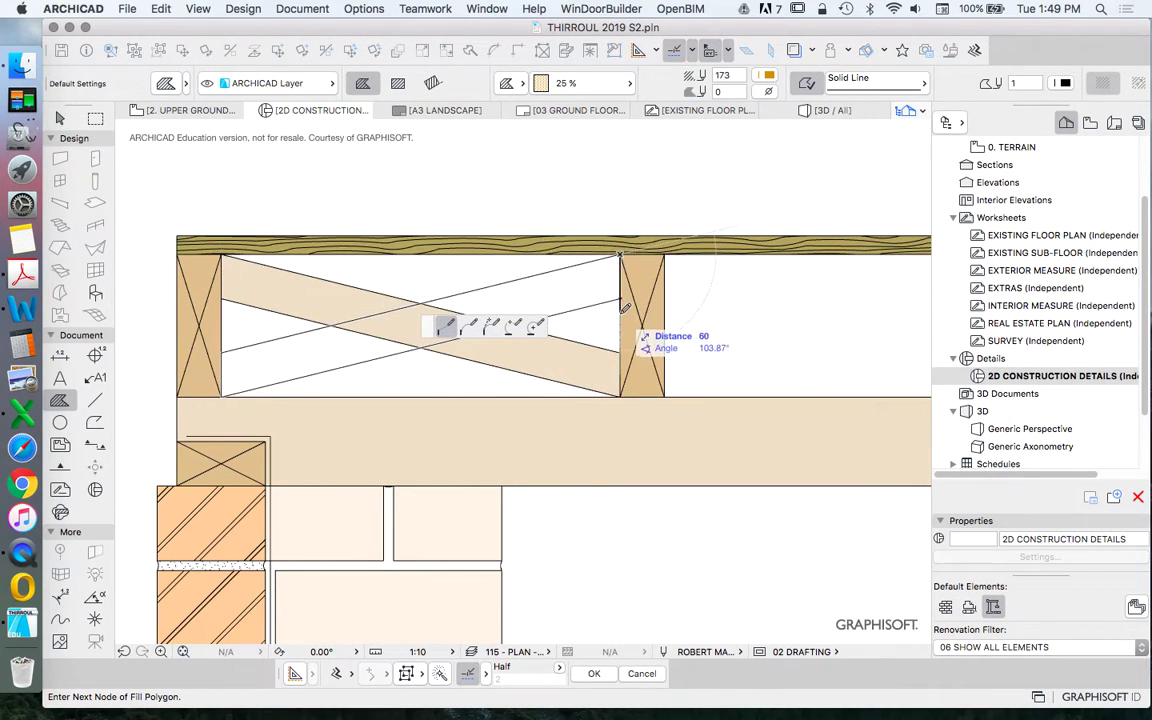
click(621, 297)
key(Escape)
Split the falling brace fill along the first edge of the rising brace
scroll(457, 352, down, 3)
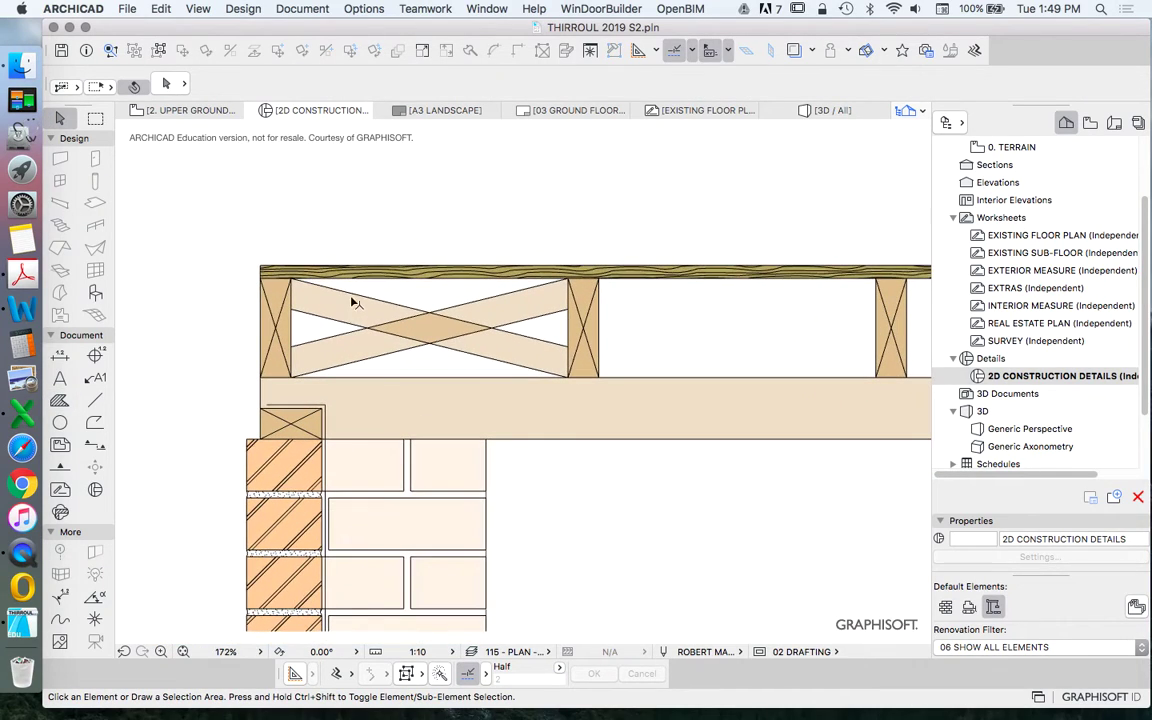
click(365, 294)
key(Escape)
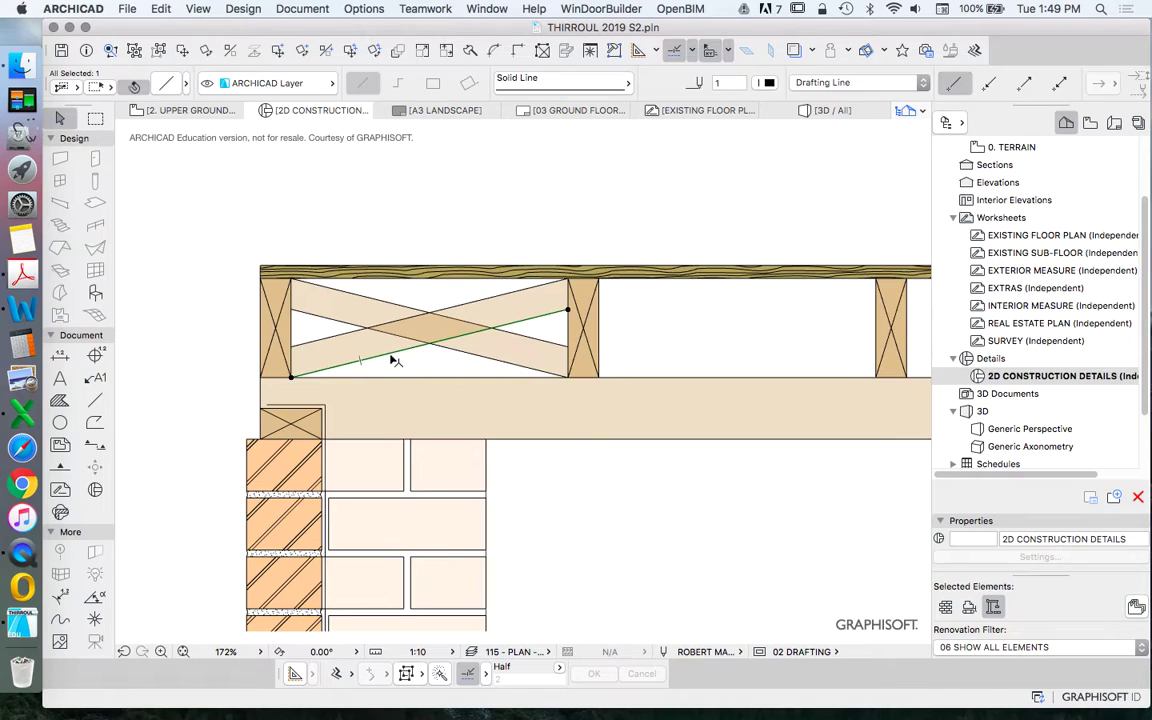
scroll(390, 322, down, 2)
scroll(406, 332, up, 2)
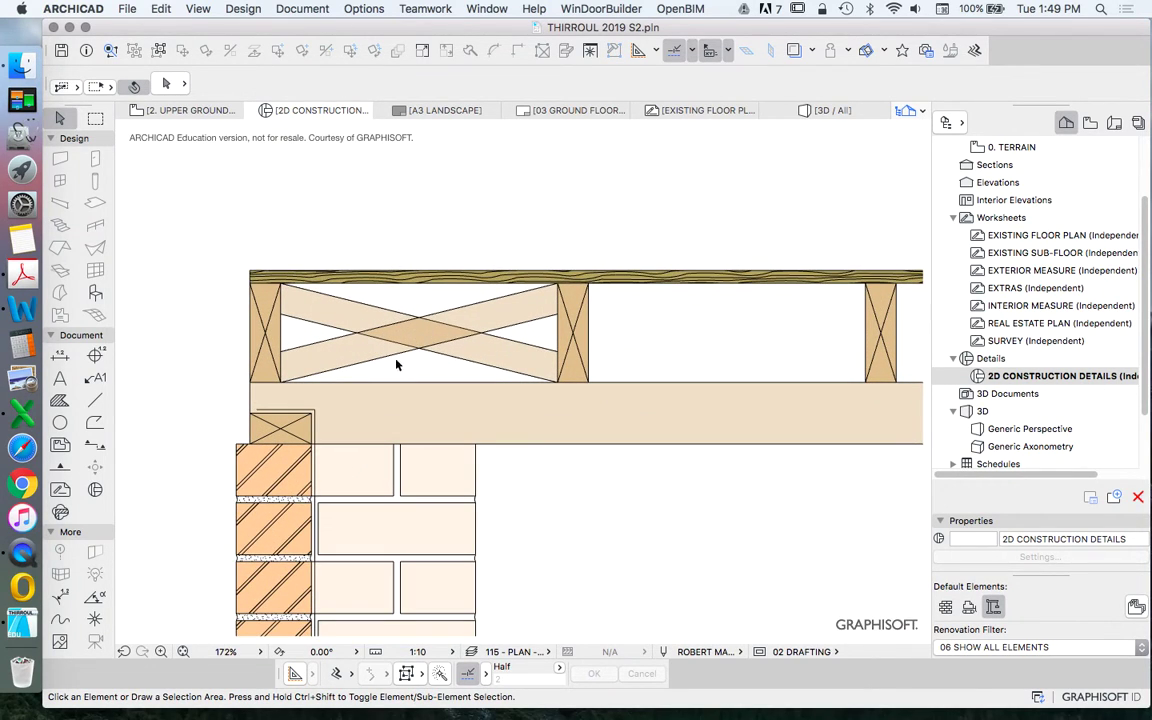
scroll(407, 371, up, 4)
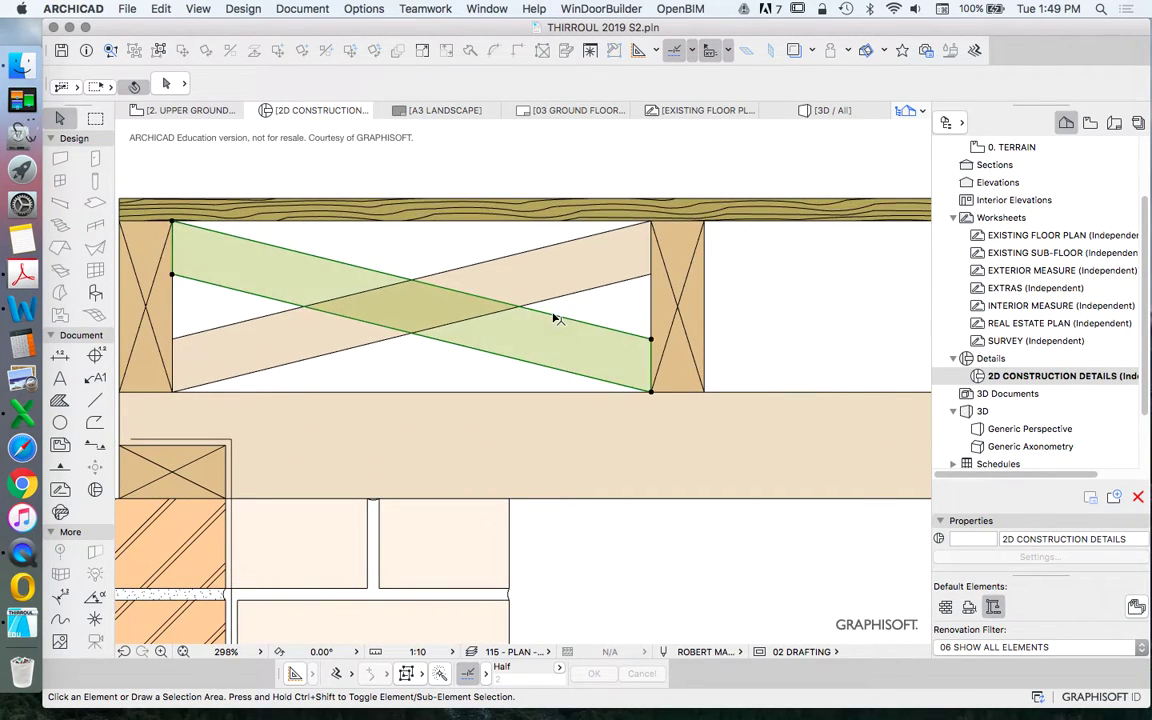
click(557, 318)
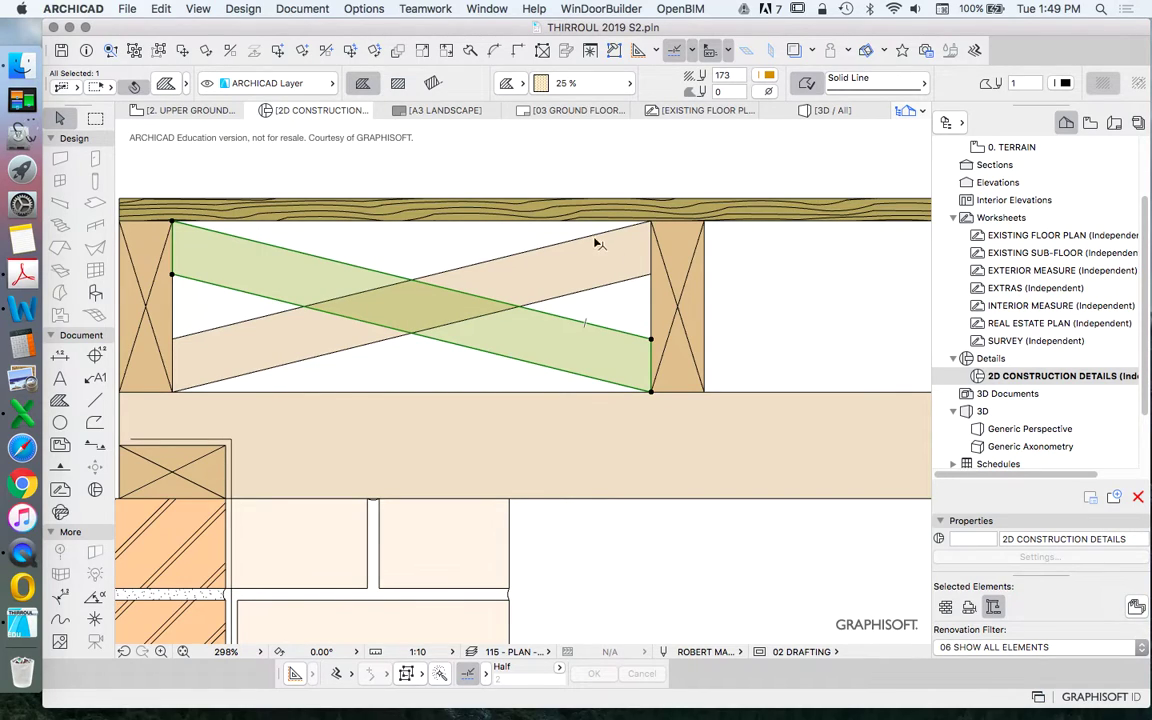
click(468, 49)
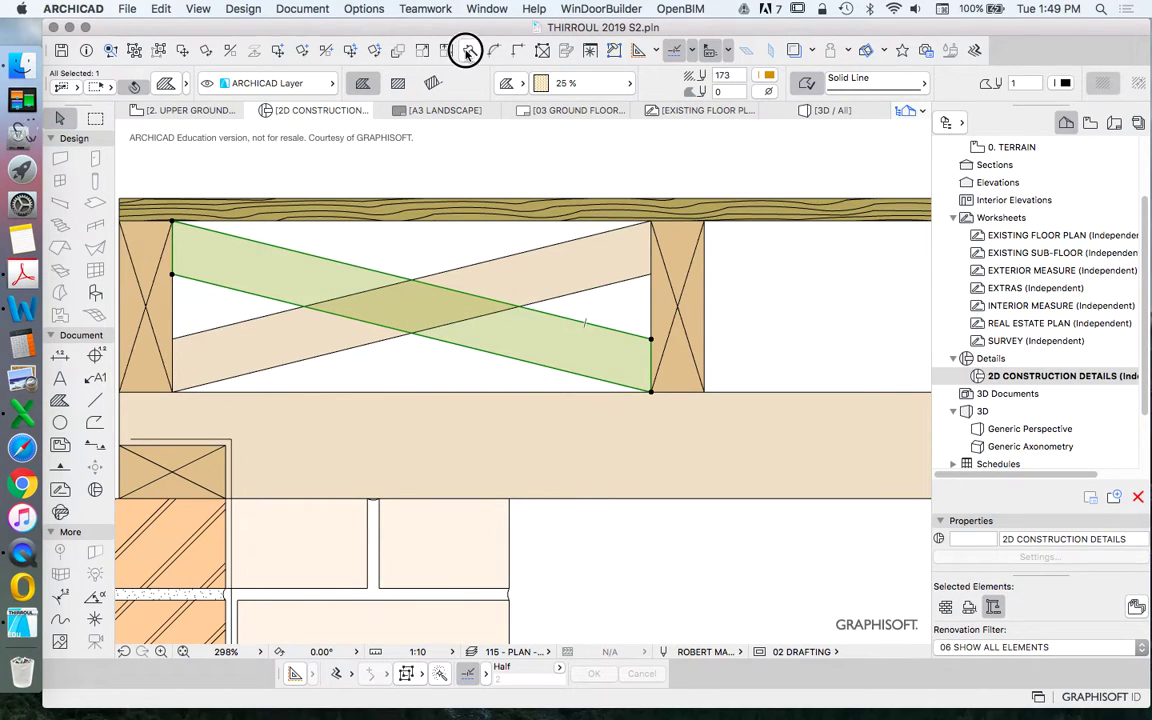
click(377, 292)
click(411, 298)
Split along the rising brace's other edge and delete the overlapping diamond piece
click(468, 49)
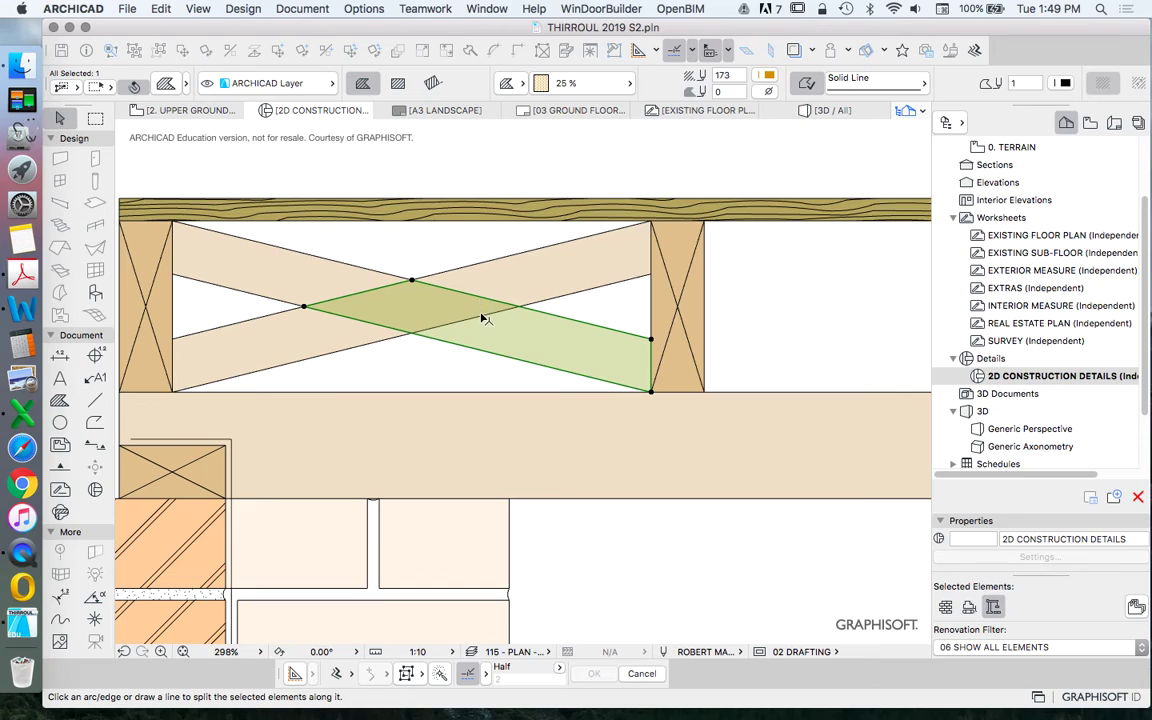
click(452, 310)
click(450, 308)
key(Escape)
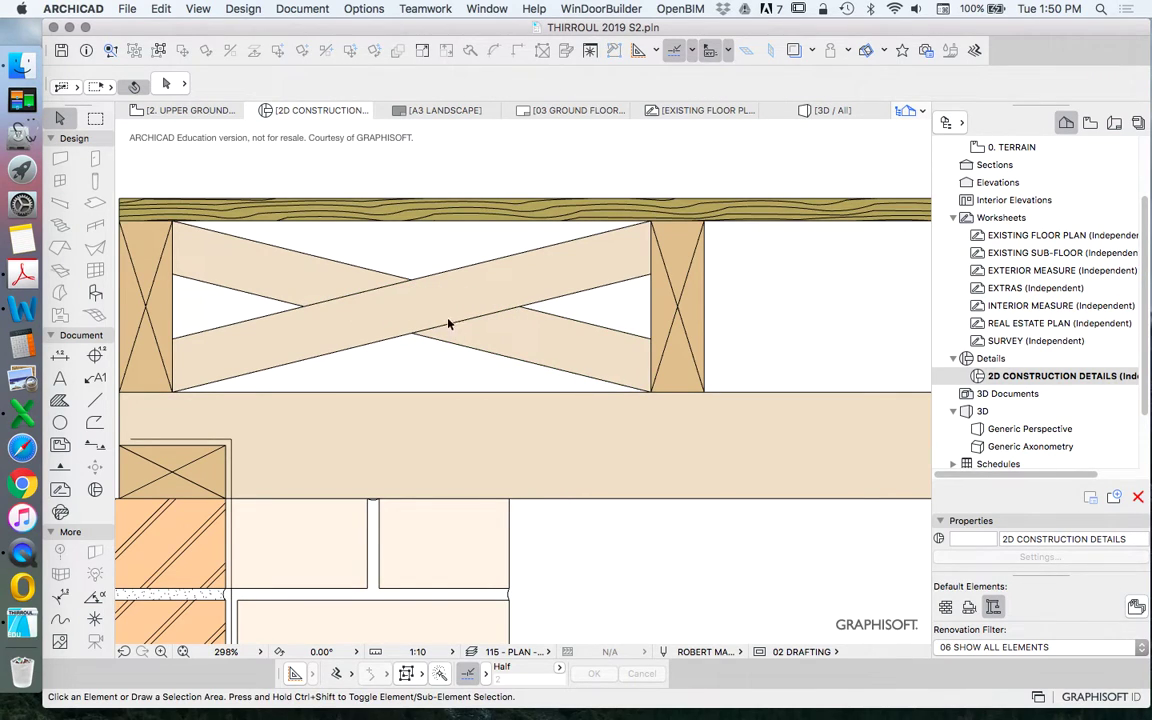
click(467, 326)
key(Escape)
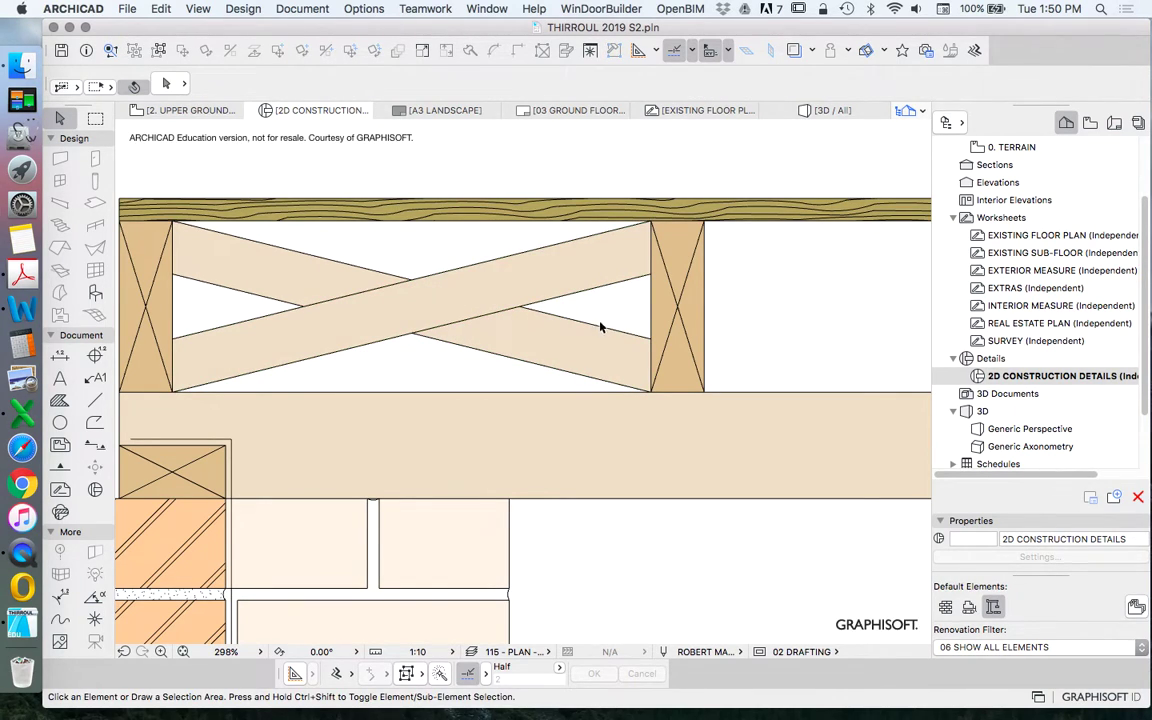
scroll(632, 325, down, 5)
scroll(556, 332, up, 3)
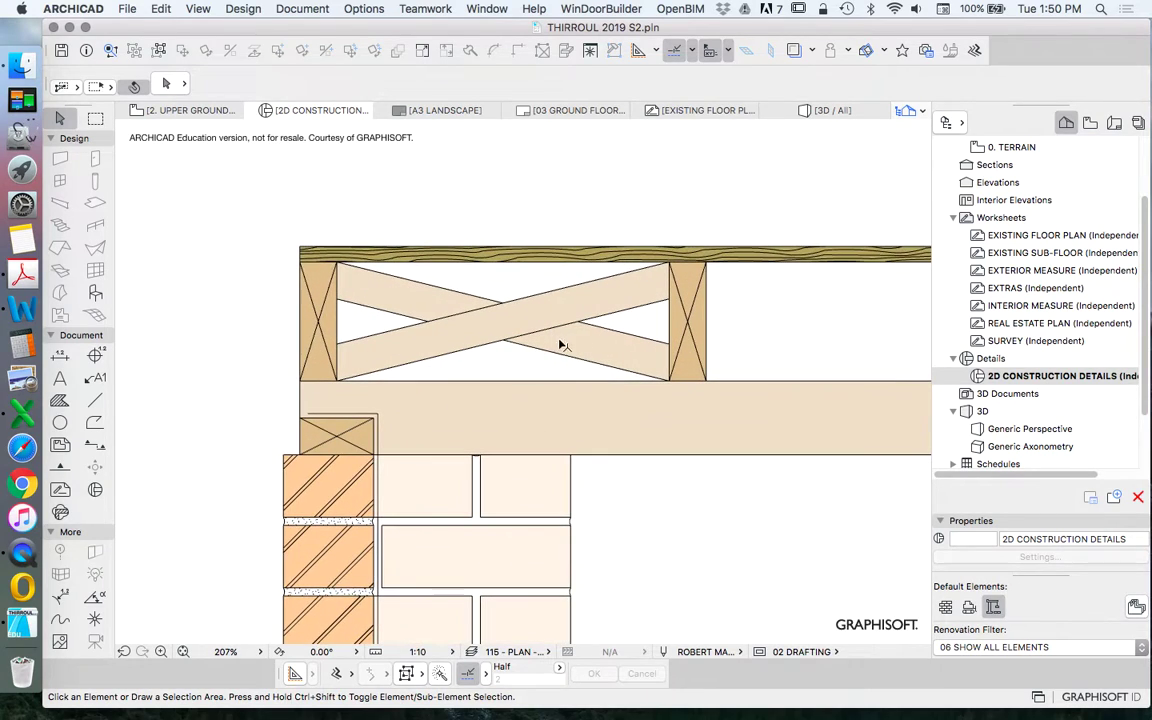
click(560, 302)
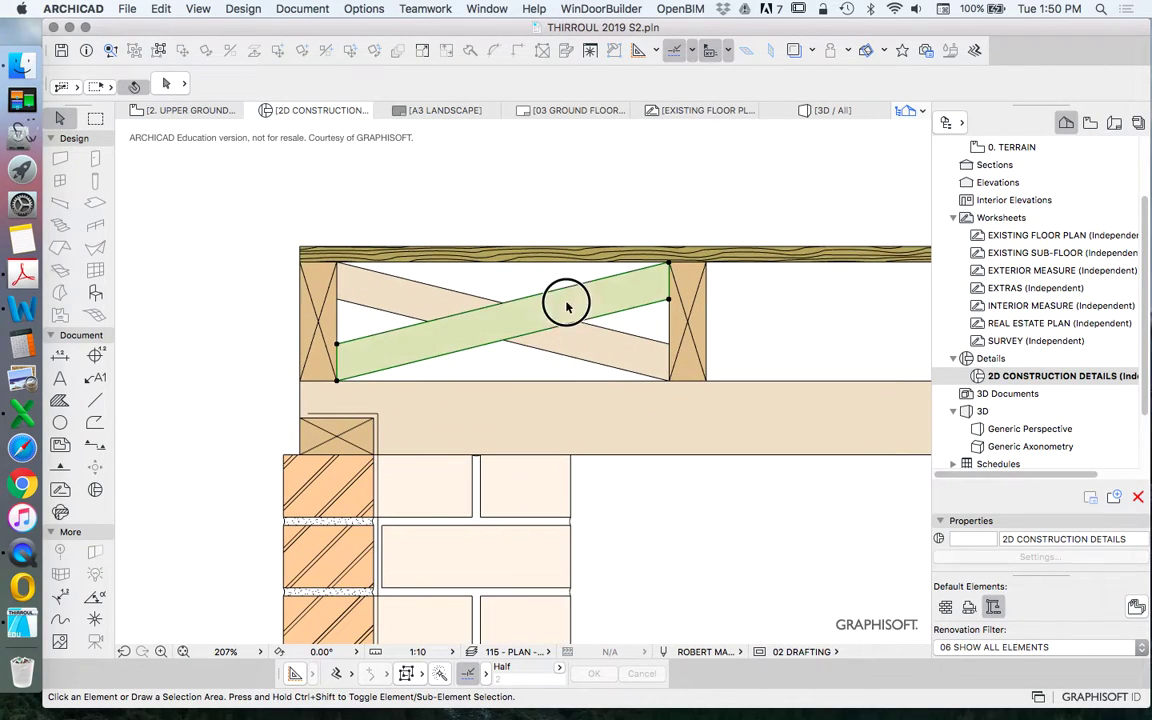
click(470, 50)
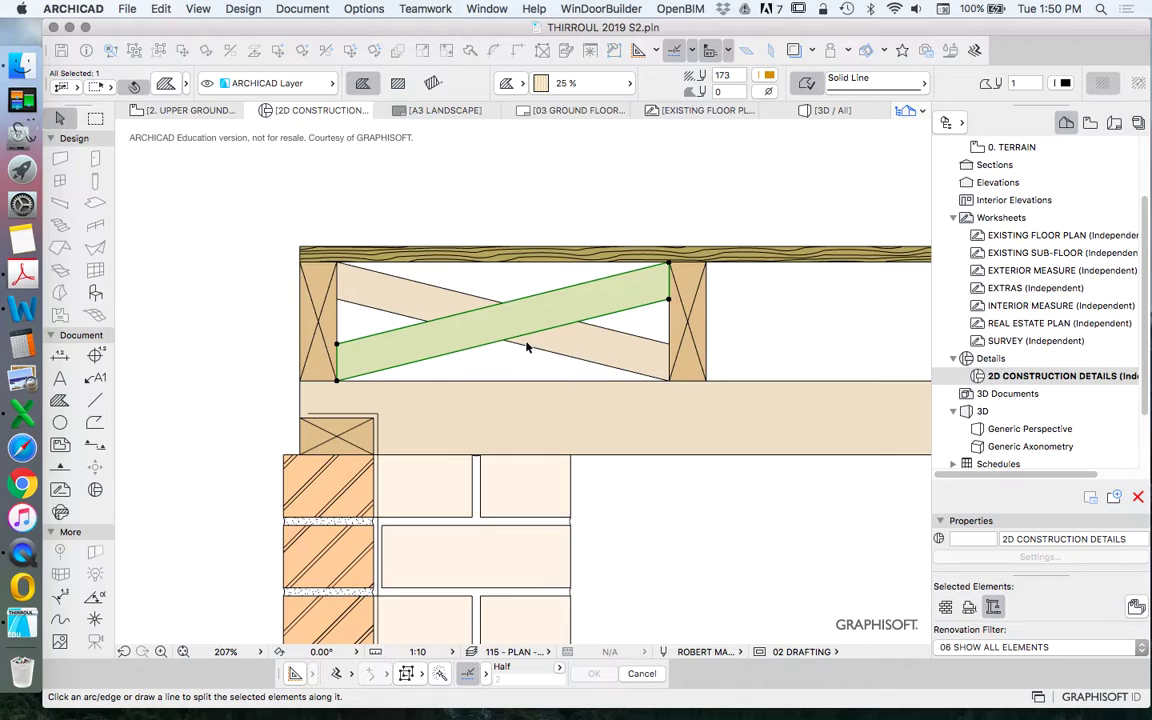
click(527, 346)
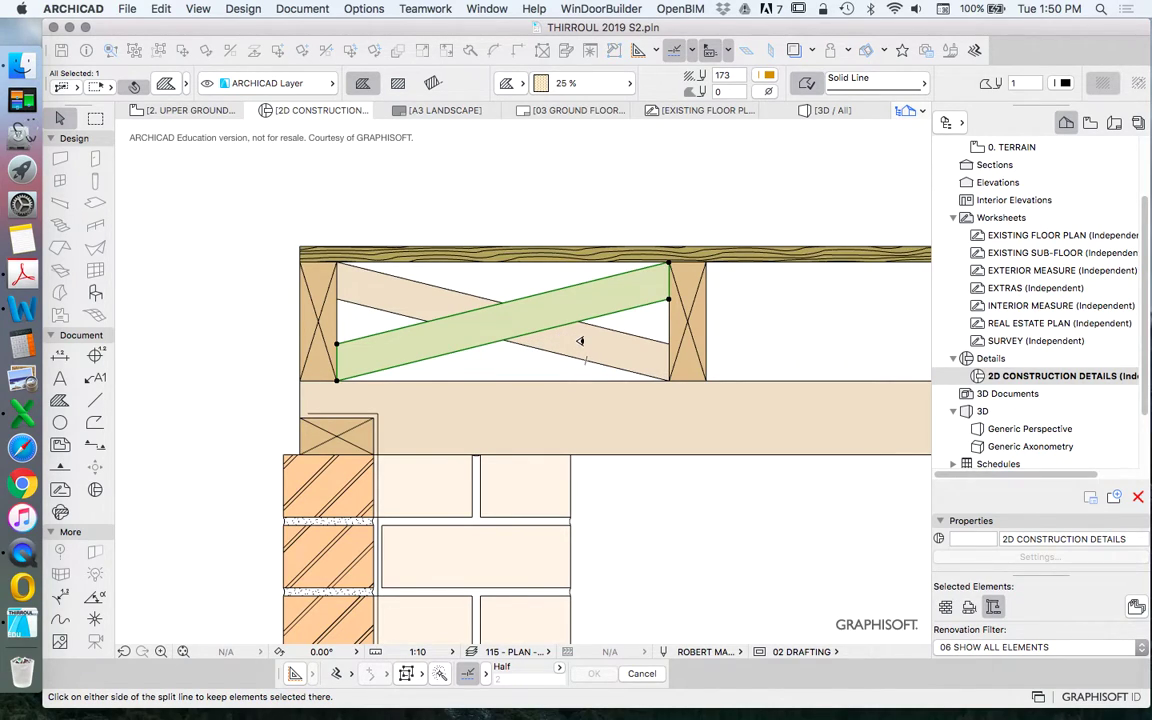
click(600, 325)
click(470, 50)
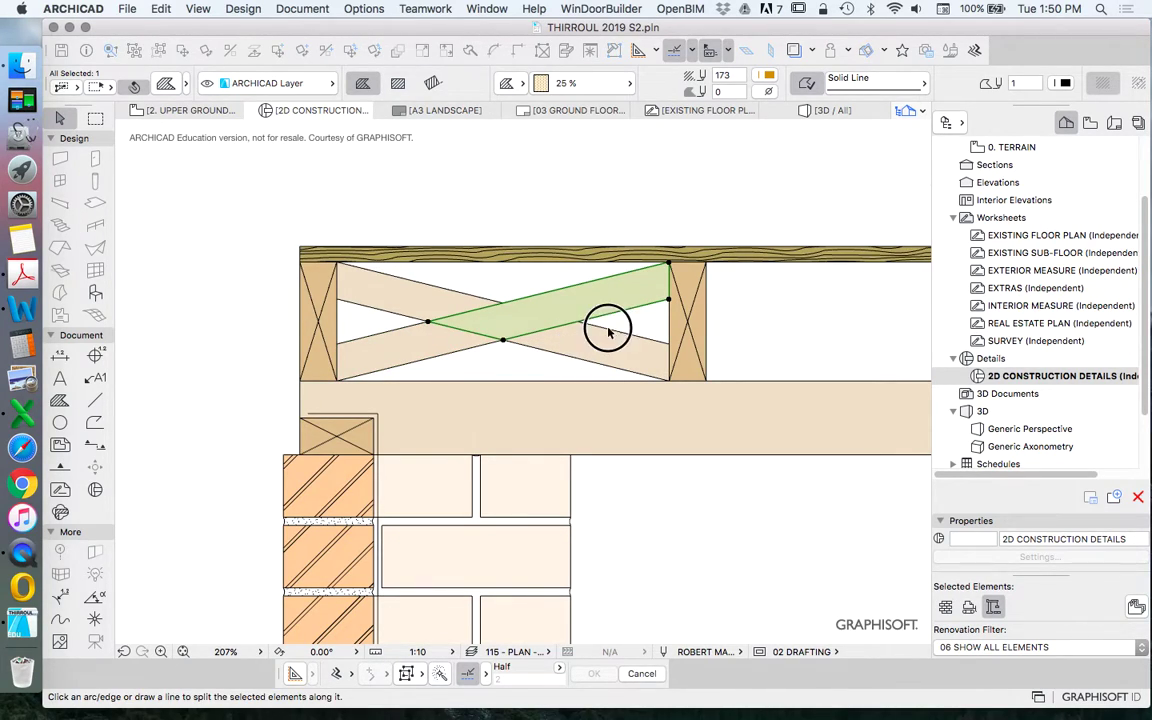
click(607, 329)
click(591, 337)
scroll(515, 185, down, 2)
click(868, 80)
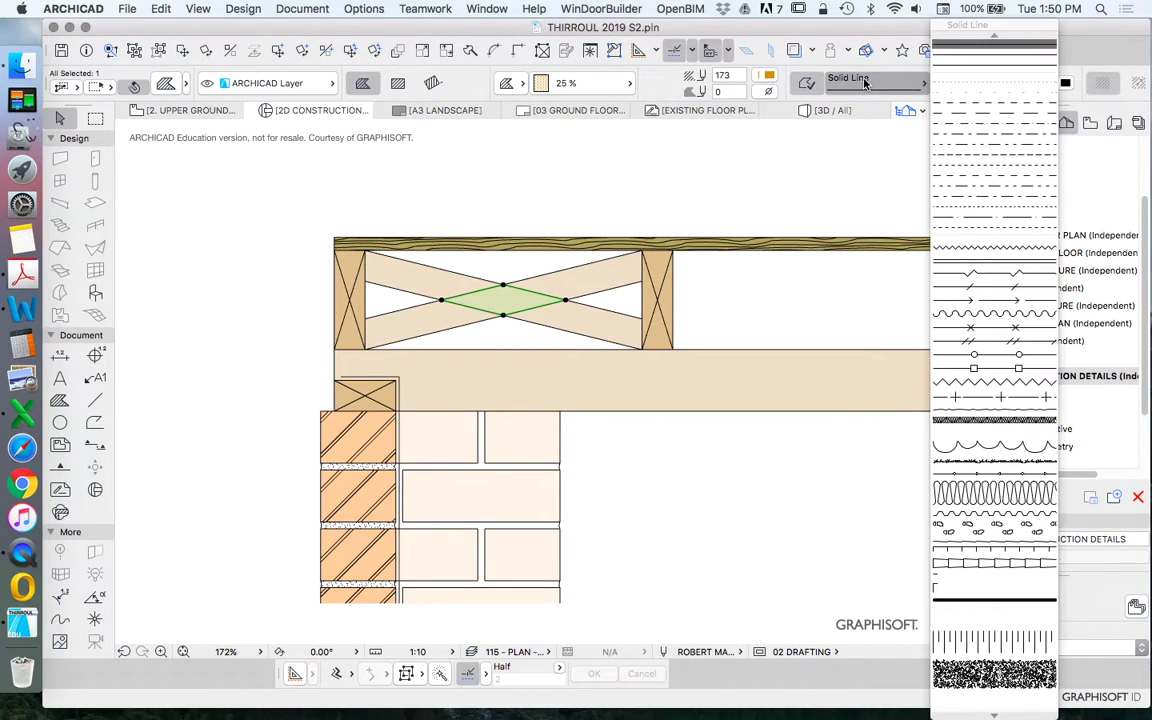
click(991, 157)
click(868, 80)
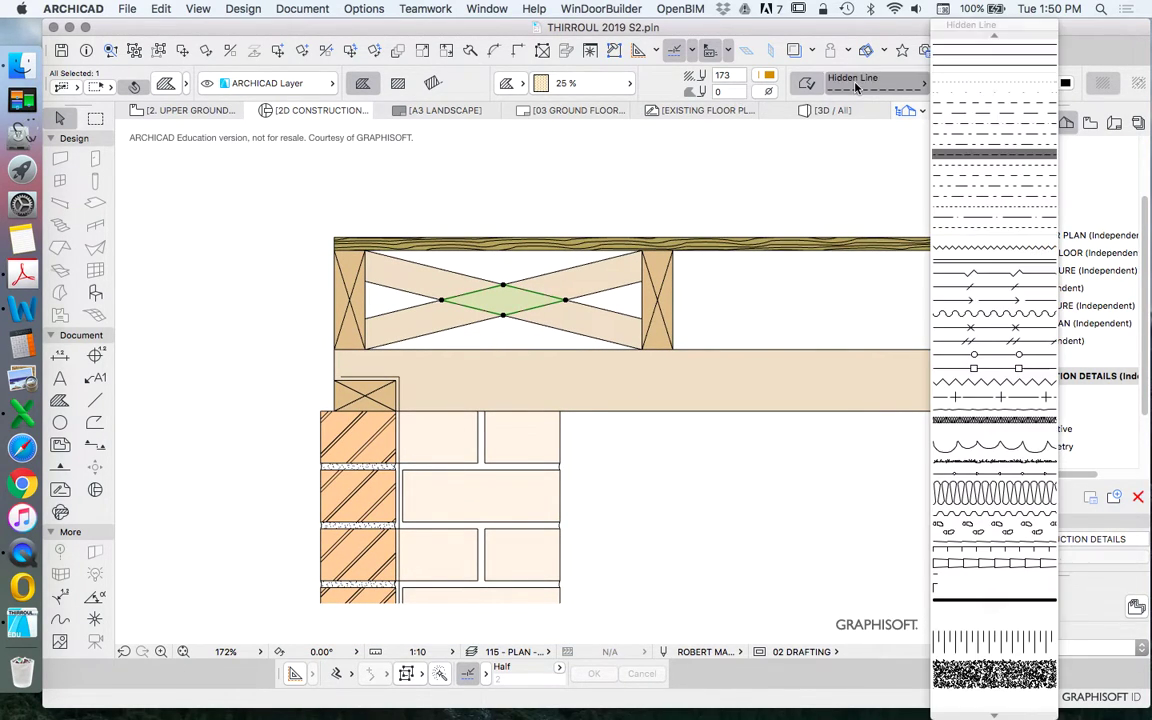
click(997, 113)
scroll(540, 320, up, 4)
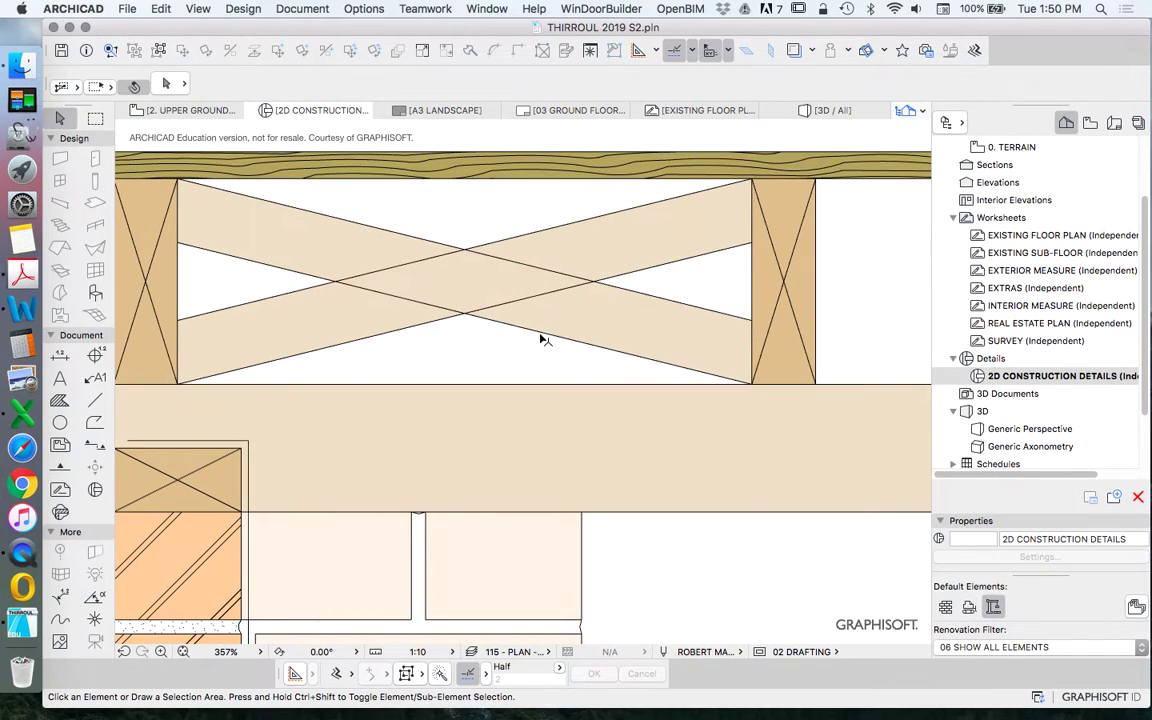
click(543, 337)
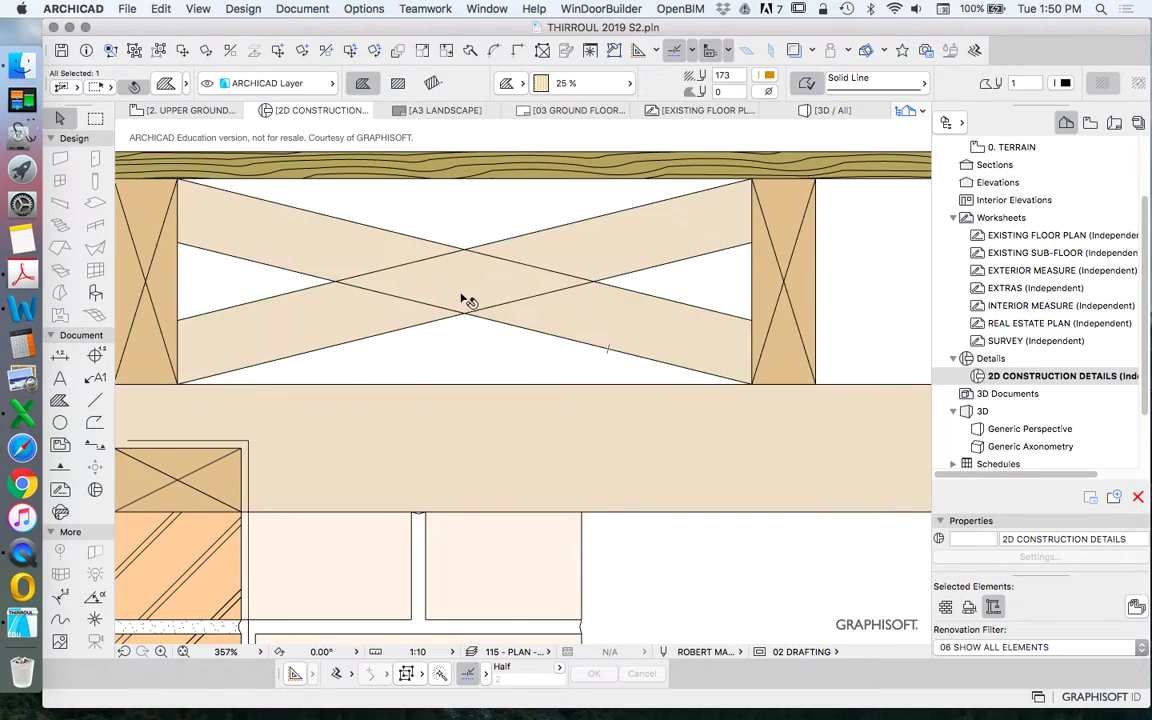
key(super+z)
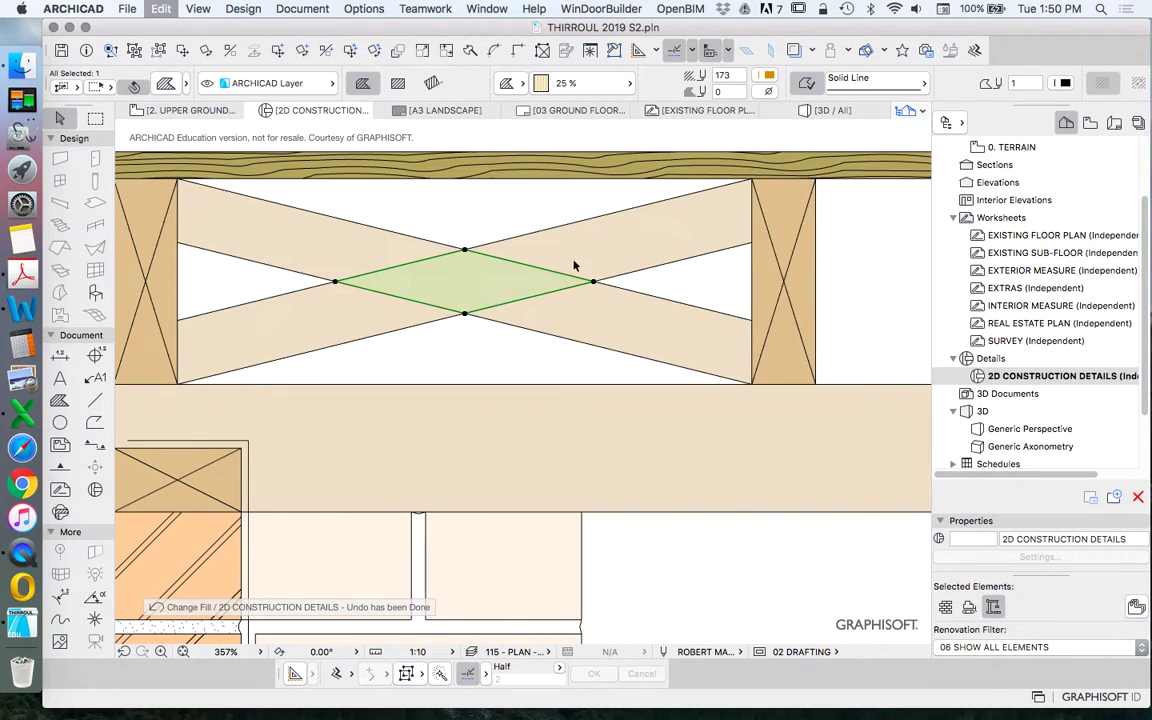
key(Escape)
click(567, 318)
key(Delete)
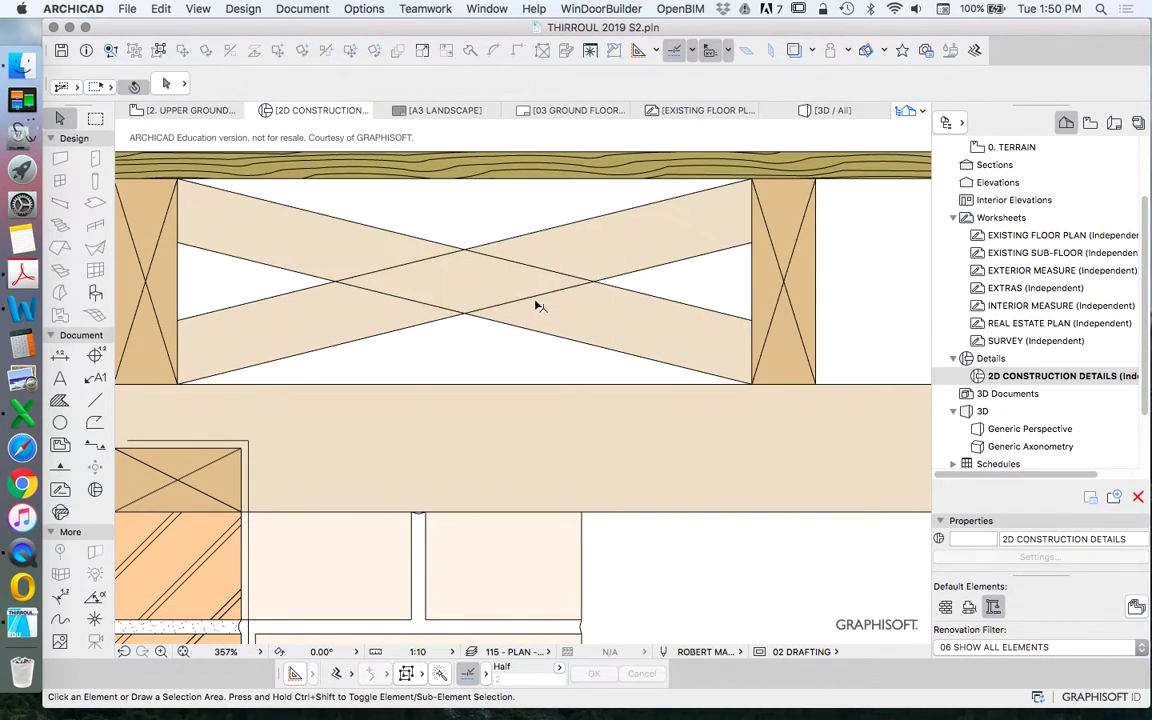
click(548, 318)
key(super+z)
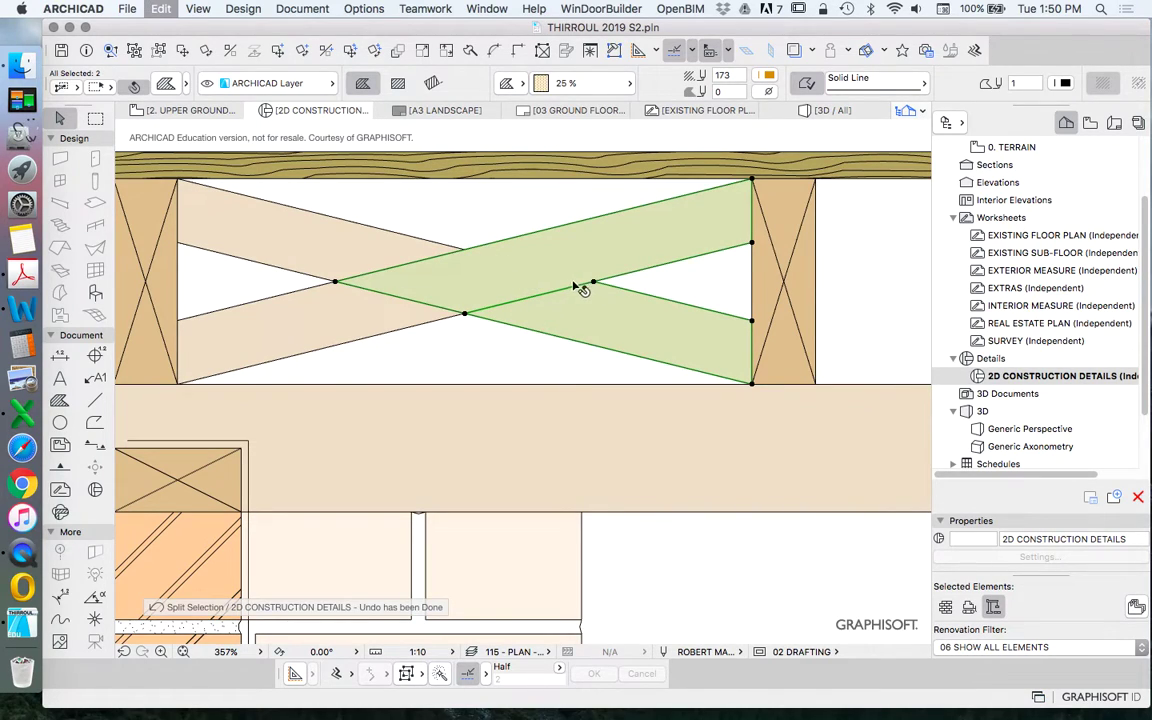
key(super+z)
click(490, 353)
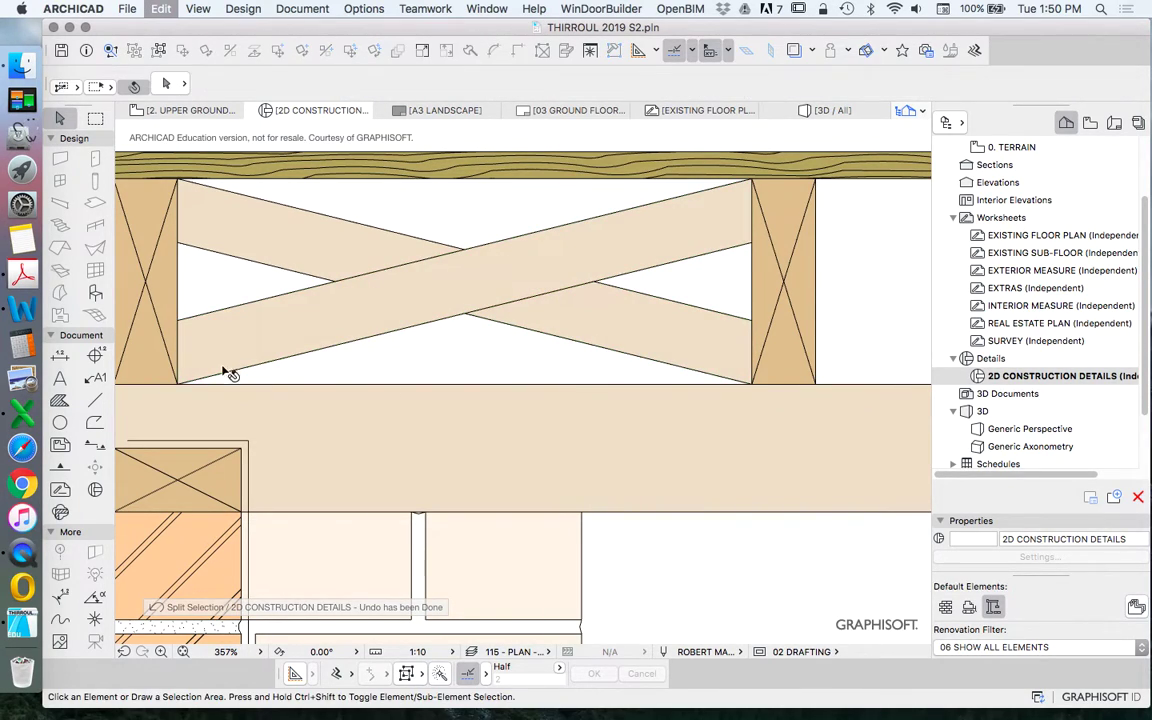
Draw a hidden edge line across the brace crossing and make it Small Dashed
click(95, 400)
click(567, 82)
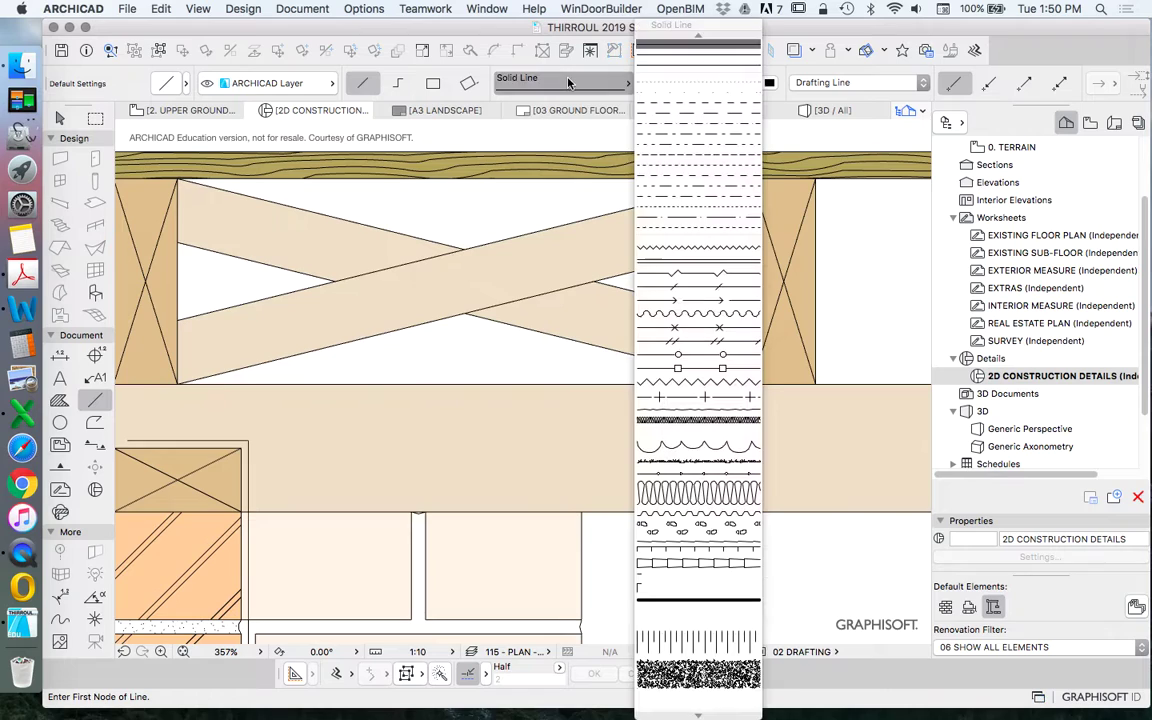
click(698, 101)
click(465, 313)
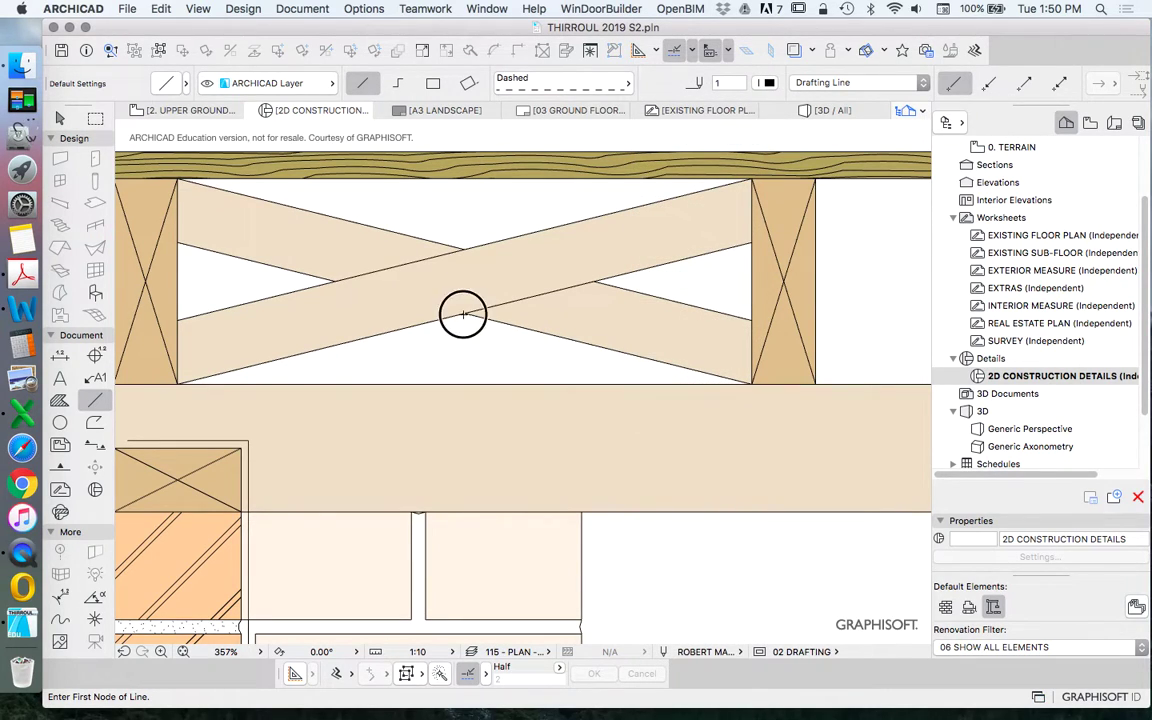
click(335, 282)
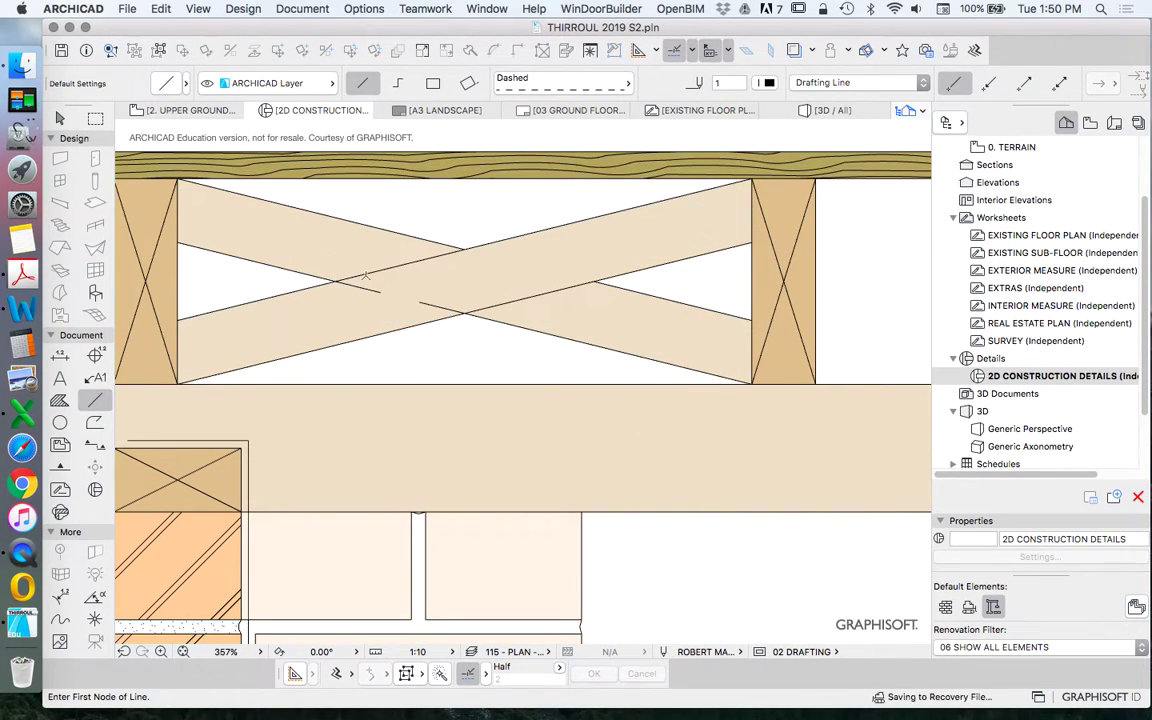
shift+click(425, 306)
click(556, 80)
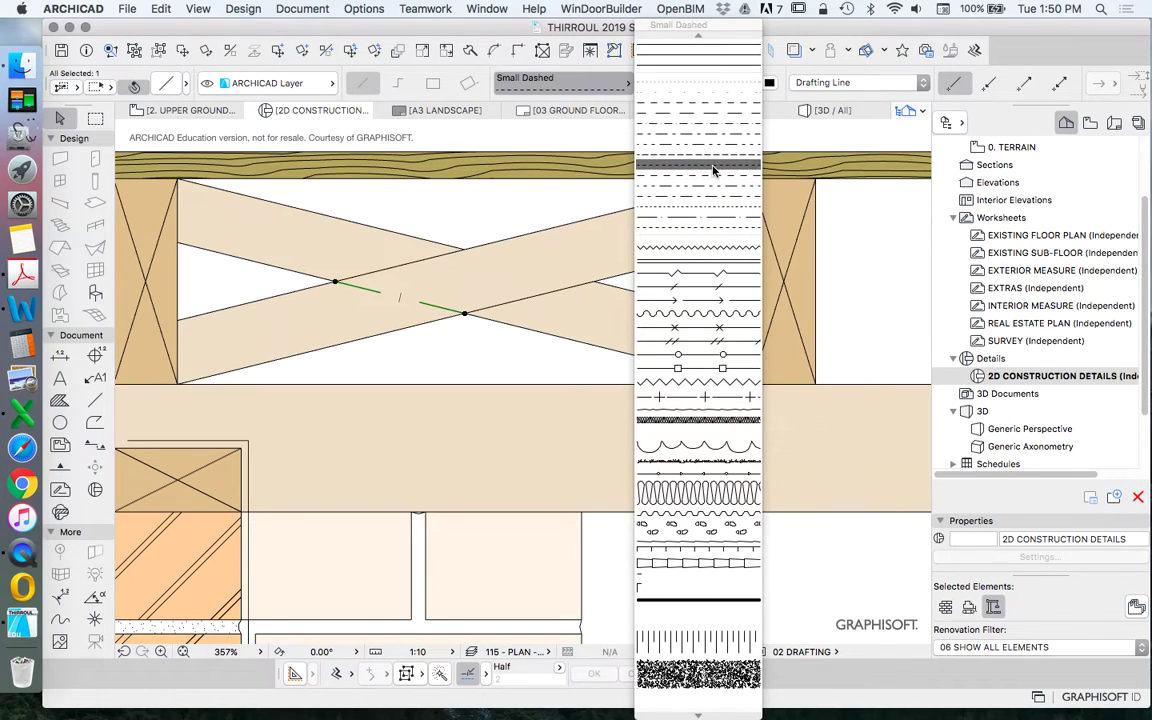
click(628, 146)
key(Escape)
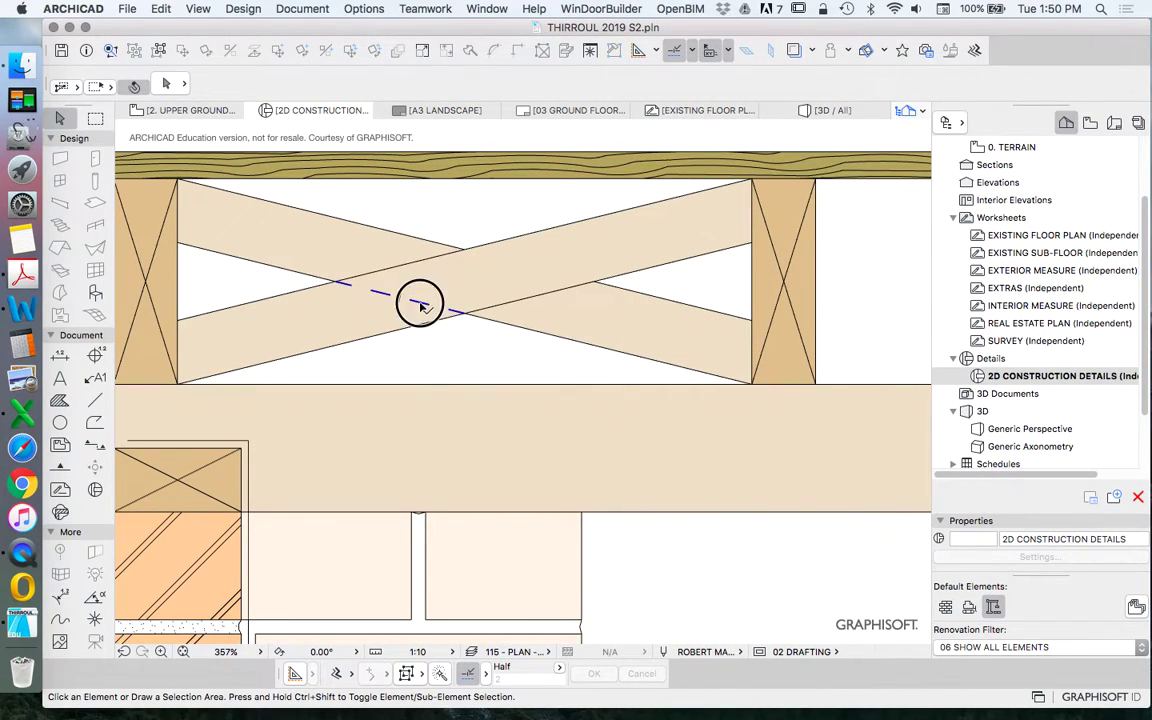
Start marquee-selecting the five brace elements with the Arrow tool
click(598, 282)
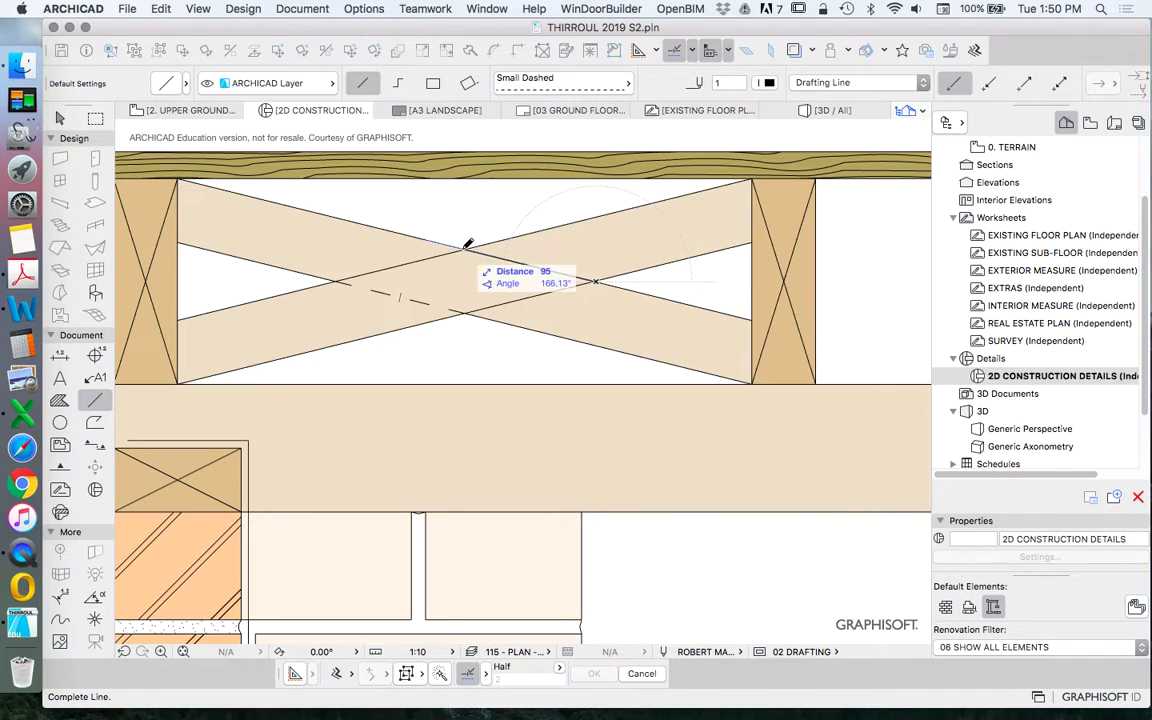
key(Escape)
scroll(483, 283, down, 5)
scroll(599, 340, up, 5)
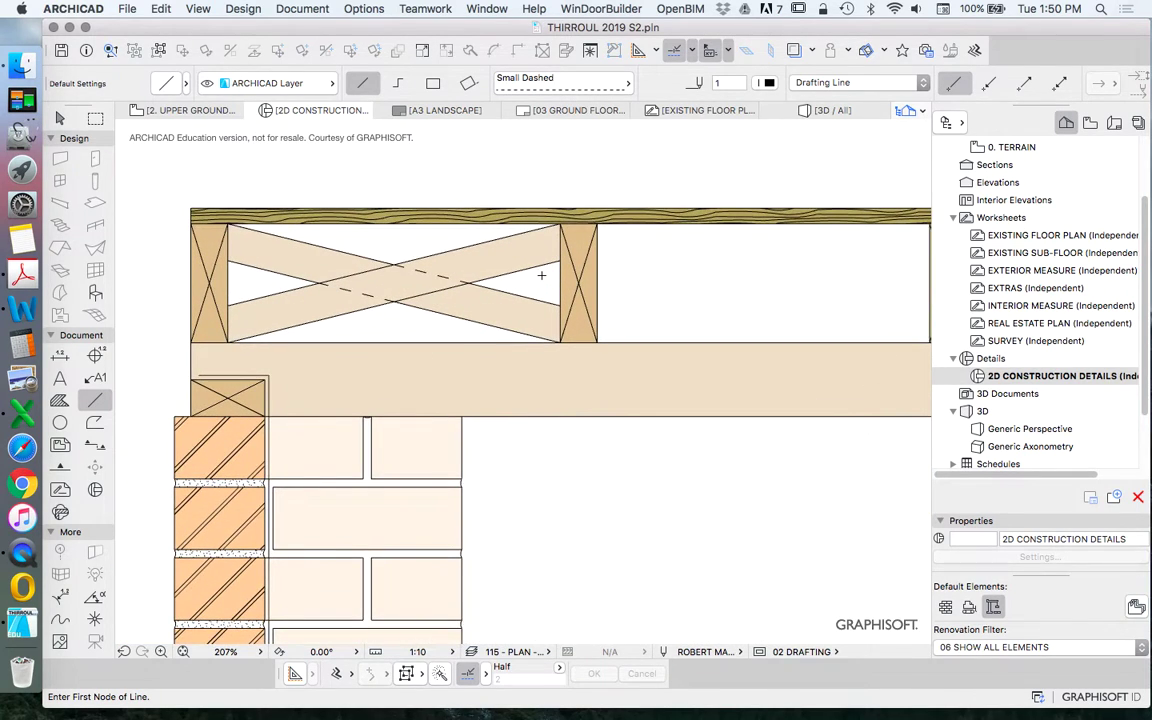
scroll(346, 189, up, 3)
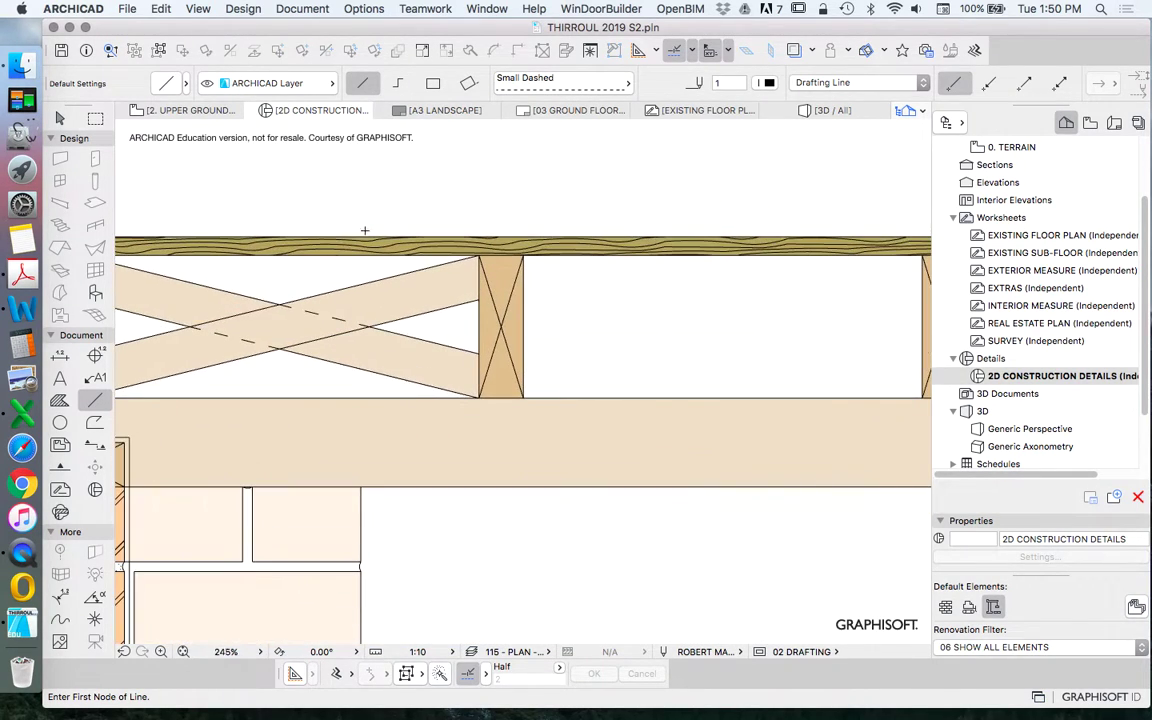
key(w)
click(191, 272)
Select the five crossing brace elements of the strutting and group them
click(348, 361)
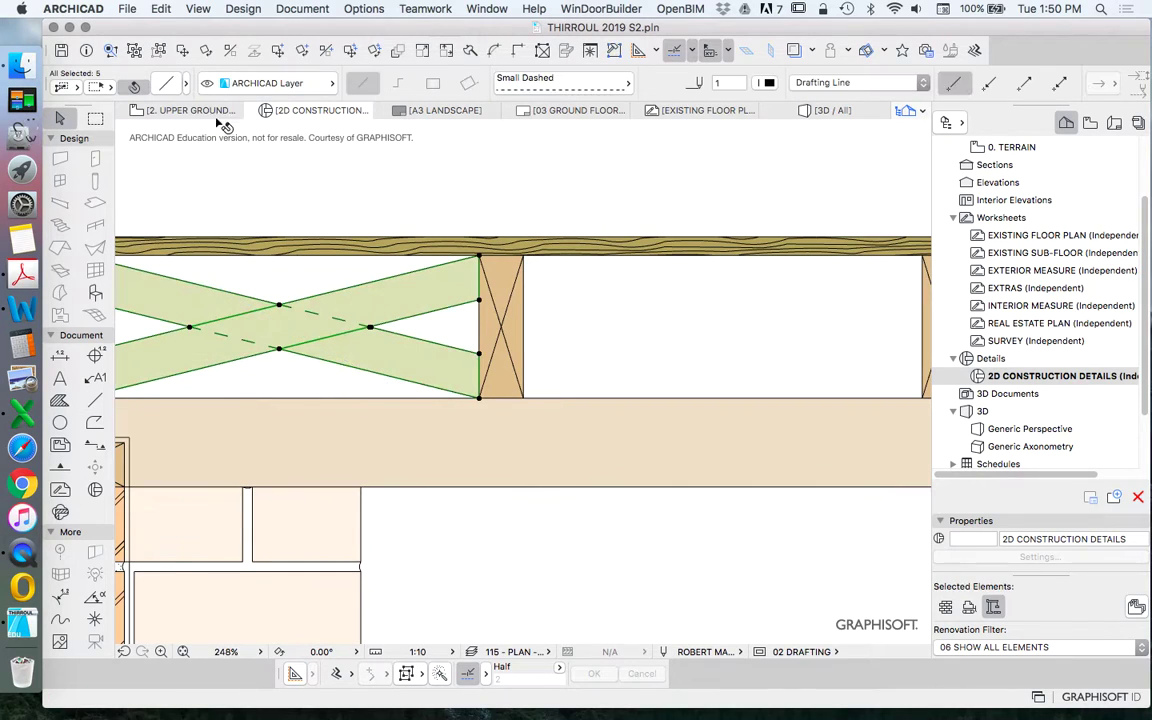
click(160, 8)
mouse_move(445, 231)
click(564, 240)
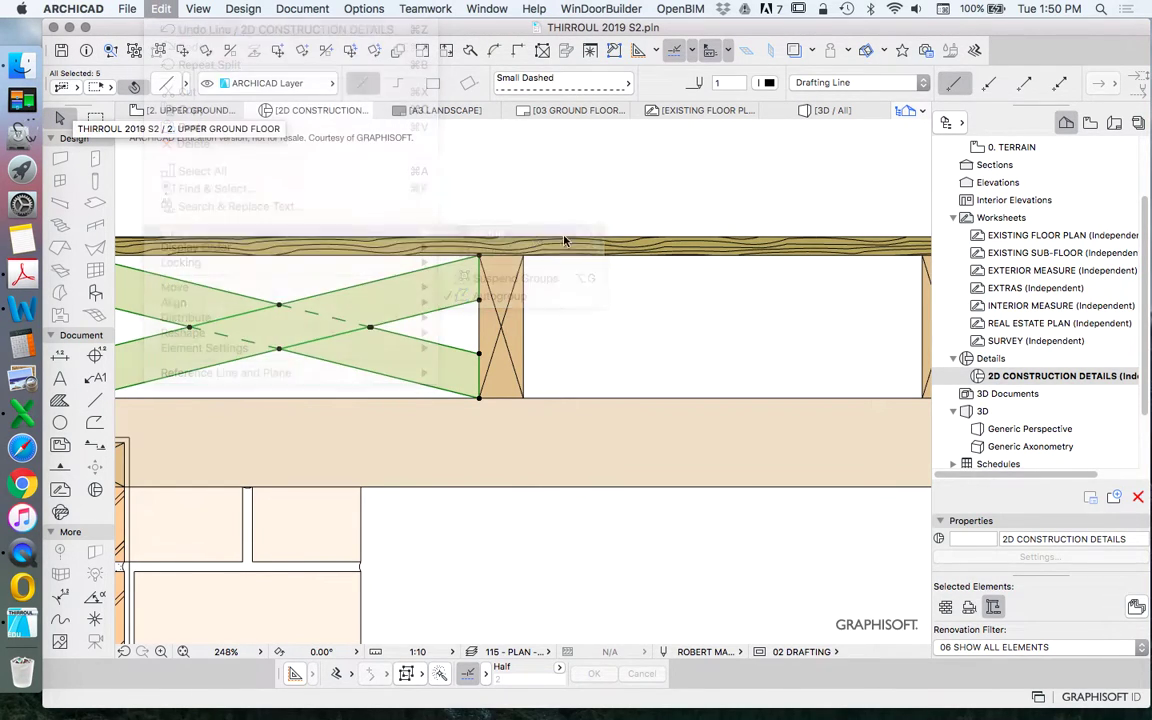
scroll(564, 240, down, 8)
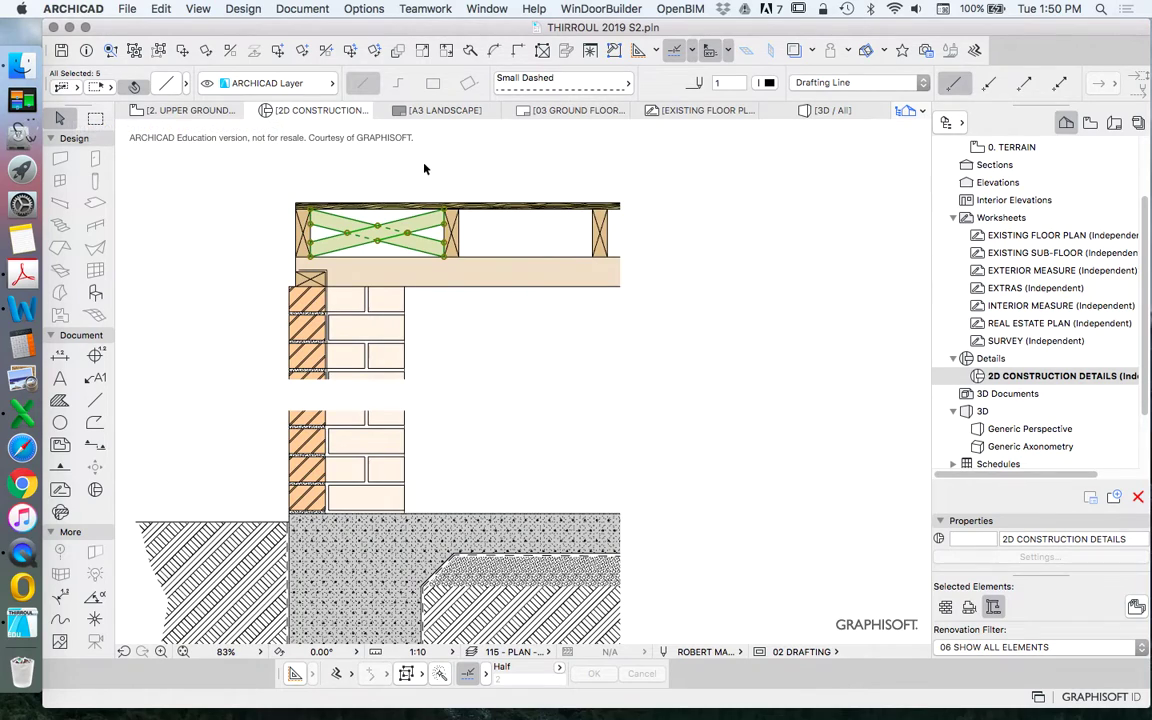
Drag multiple copies of the grouped strutting from its corner into the next joist bays
right_click(410, 182)
mouse_move(478, 306)
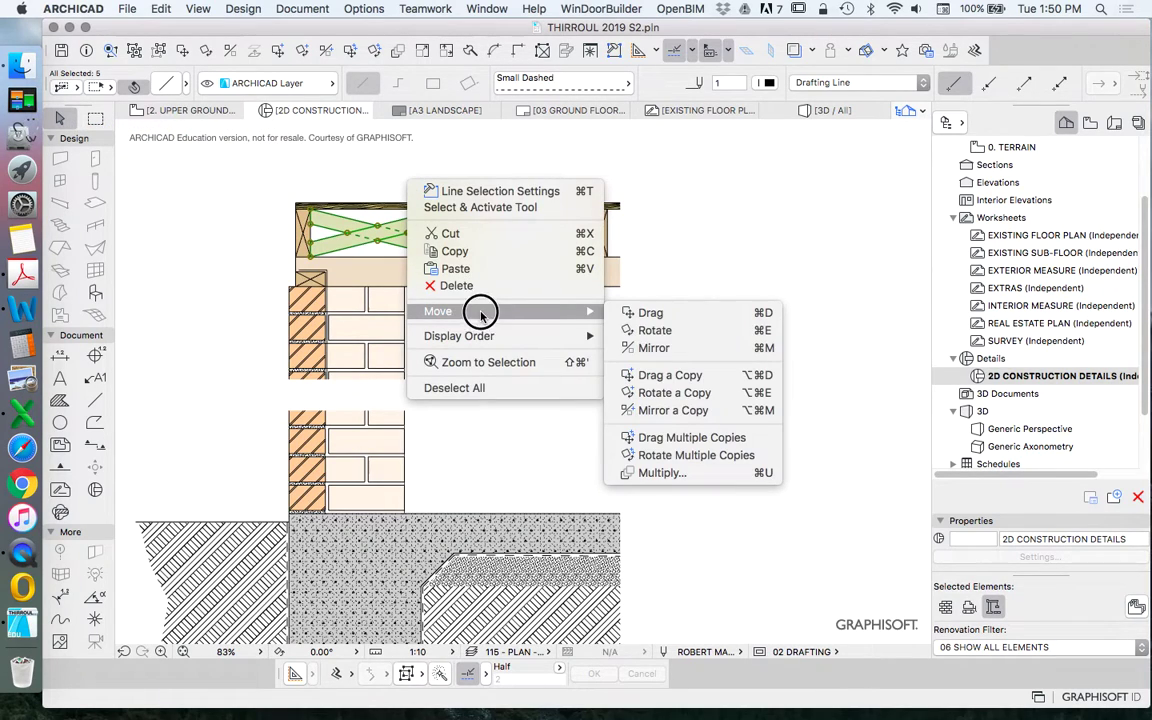
click(696, 440)
scroll(295, 258, up, 5)
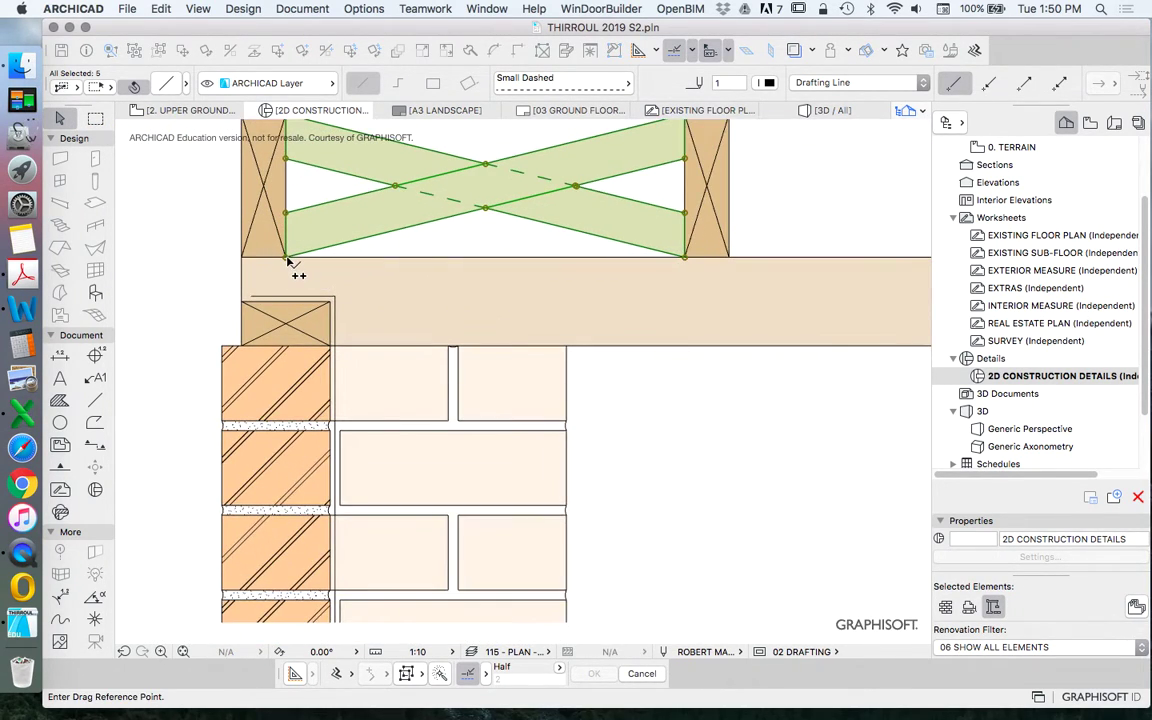
click(287, 260)
scroll(716, 256, down, 5)
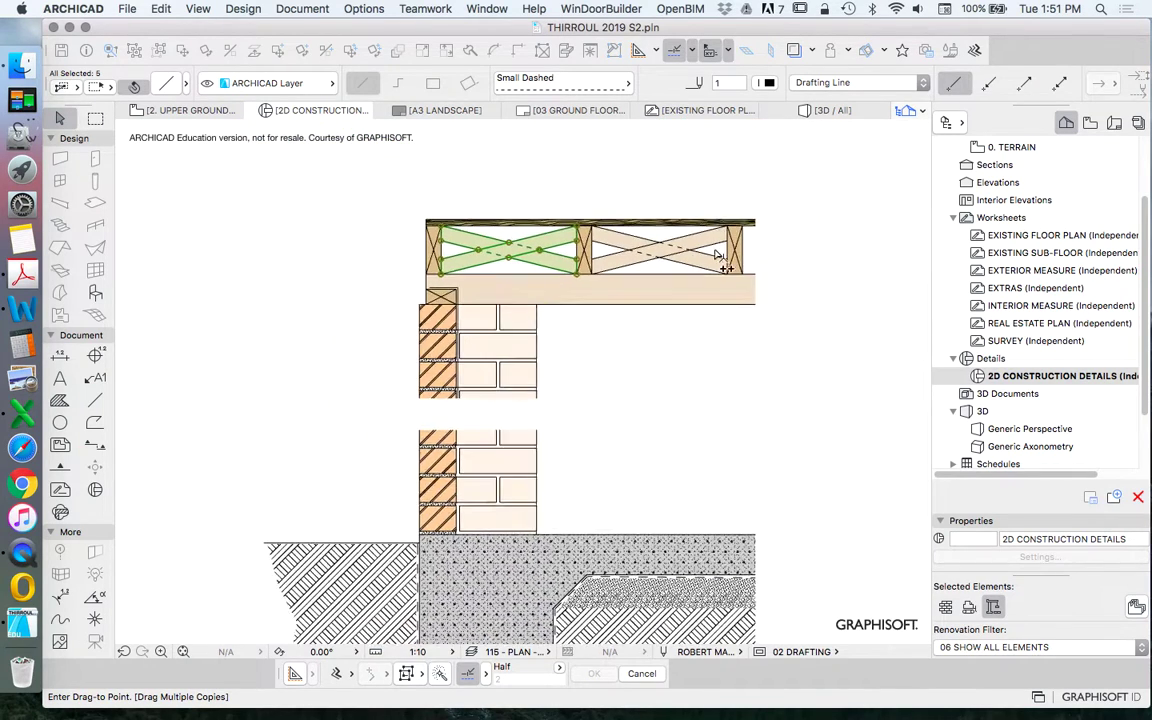
scroll(740, 275, up, 5)
click(778, 308)
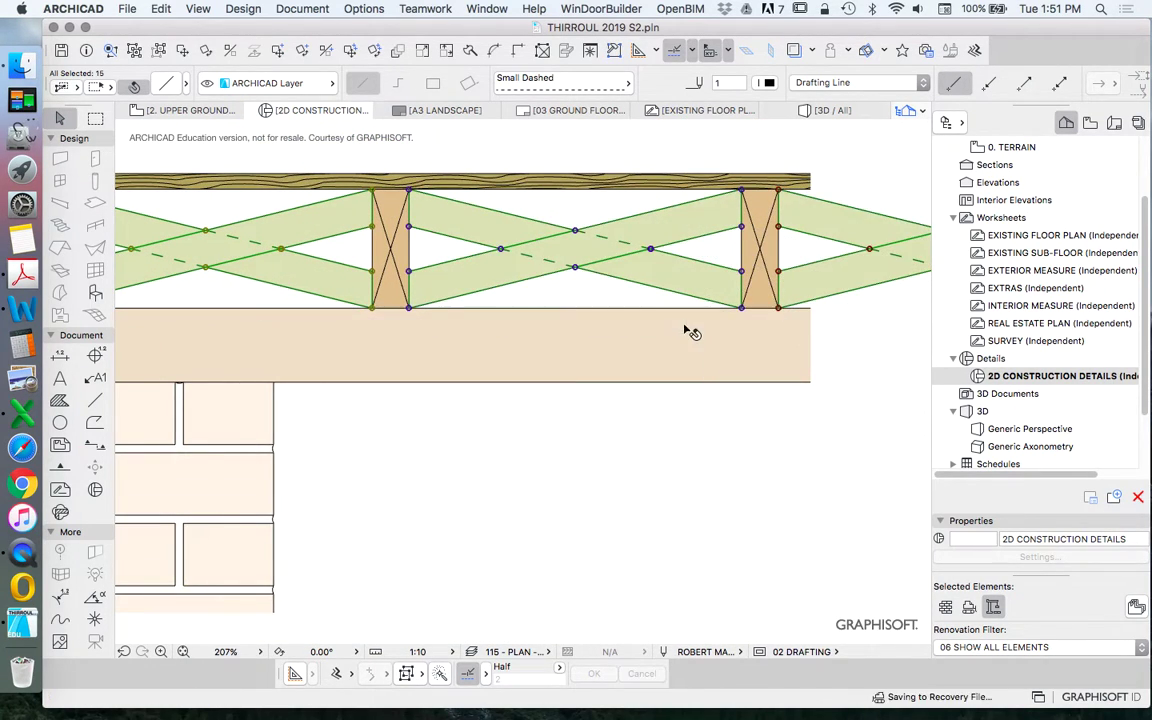
key(Escape)
scroll(640, 385, down, 5)
scroll(700, 360, up, 4)
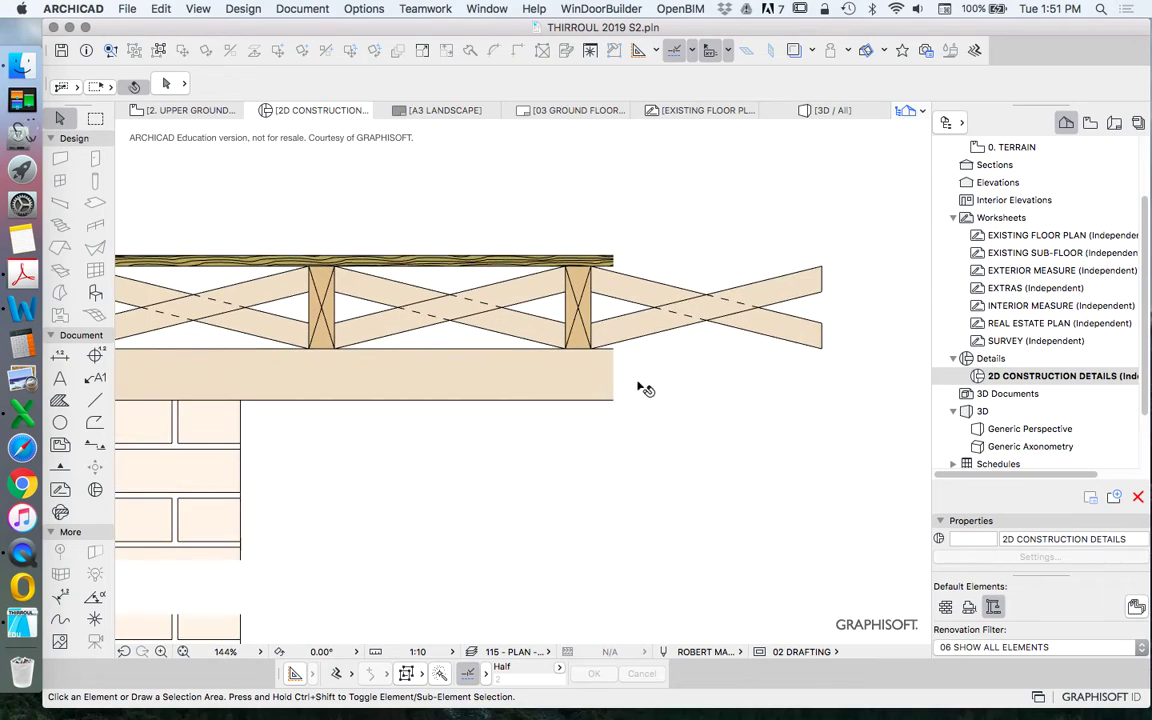
Bring the Air Space fill past the floor's end to the front, then deselect it
click(640, 371)
right_click(787, 221)
mouse_move(945, 311)
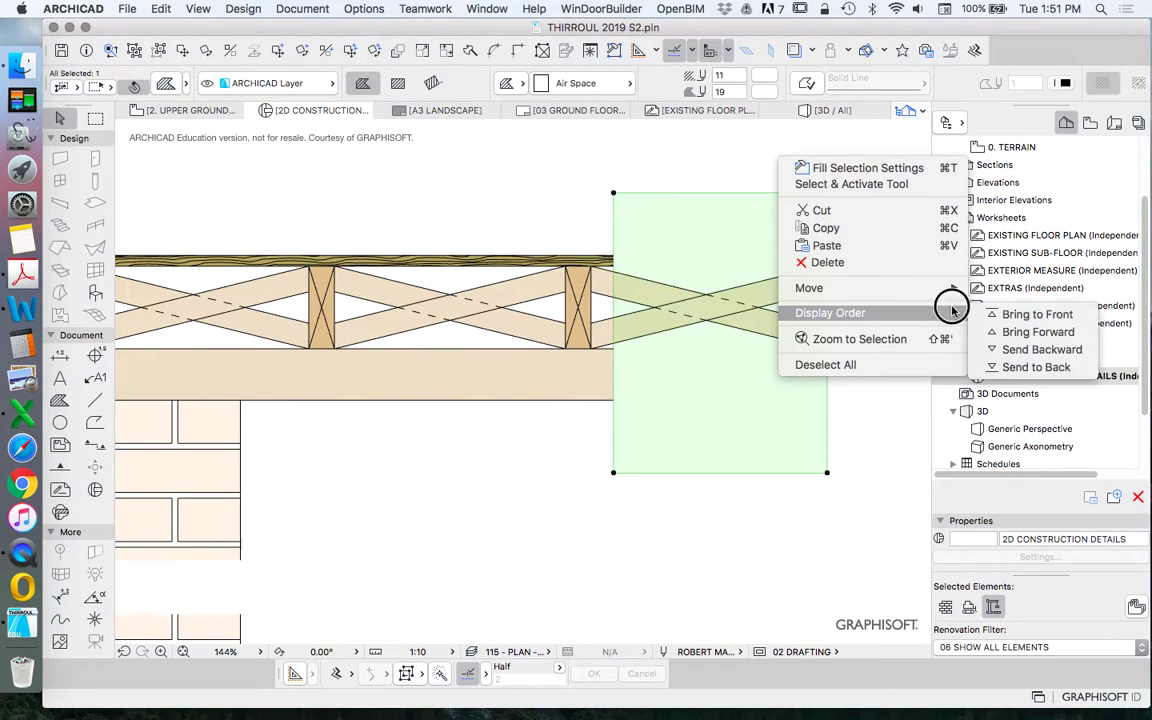
click(990, 344)
key(Escape)
scroll(830, 396, down, 5)
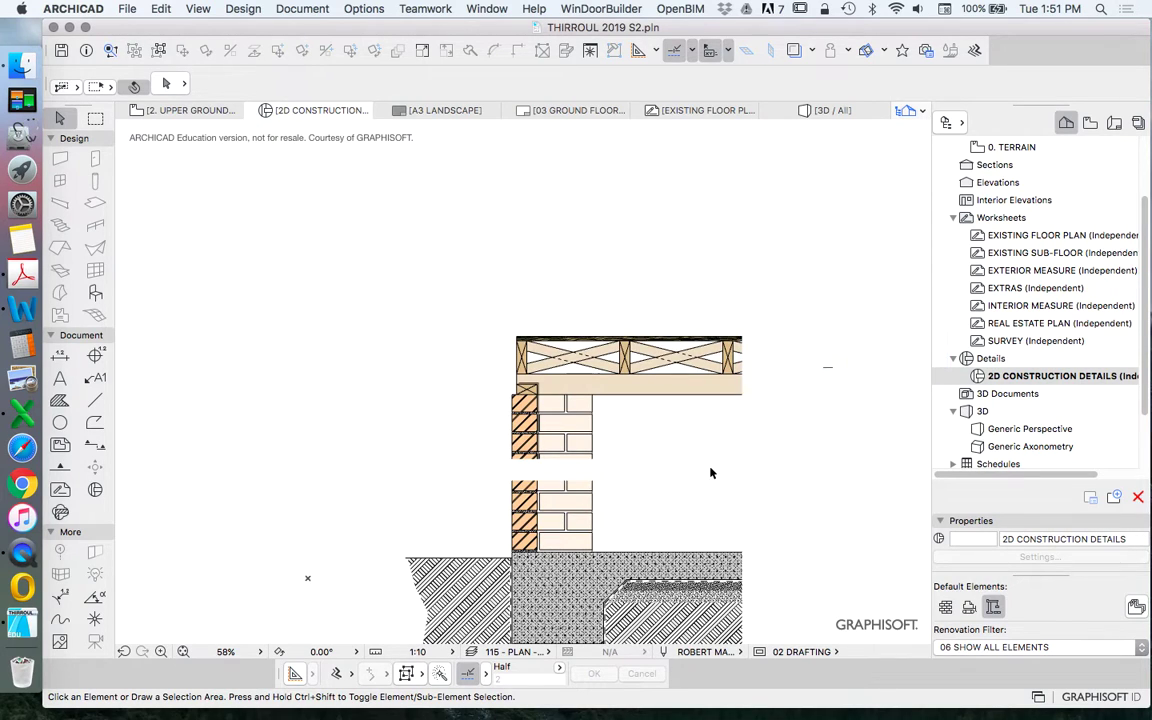
scroll(782, 450, up, 1)
scroll(571, 391, down, 1)
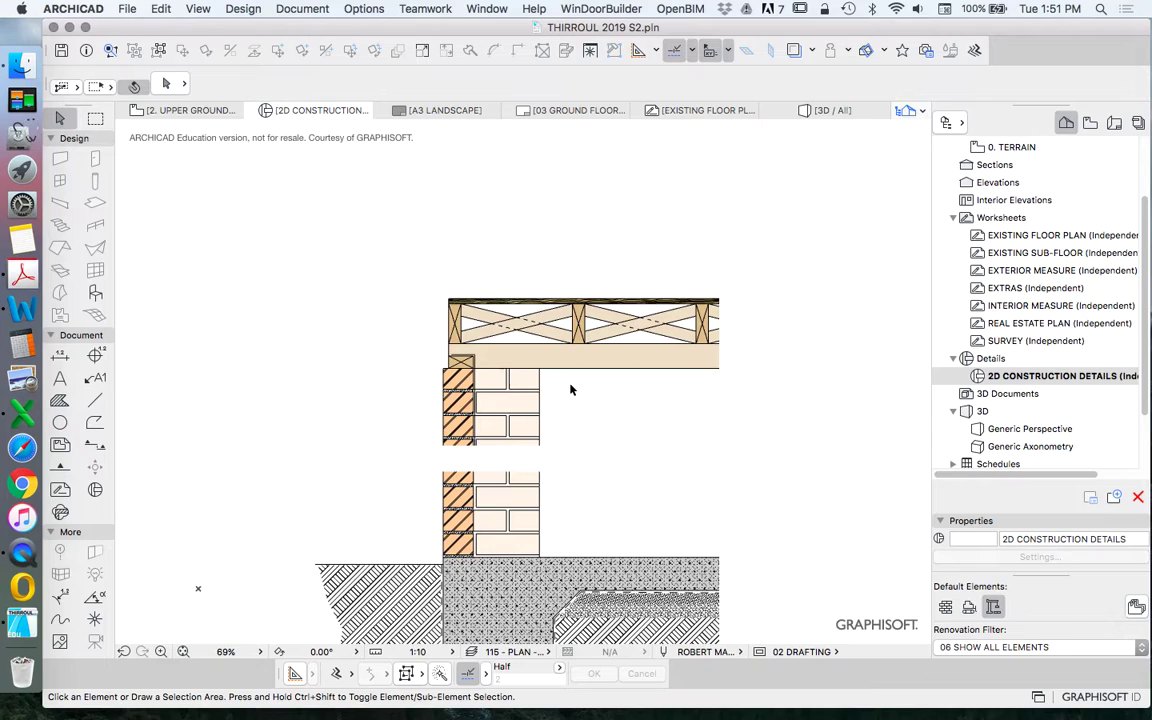
scroll(596, 325, up, 1)
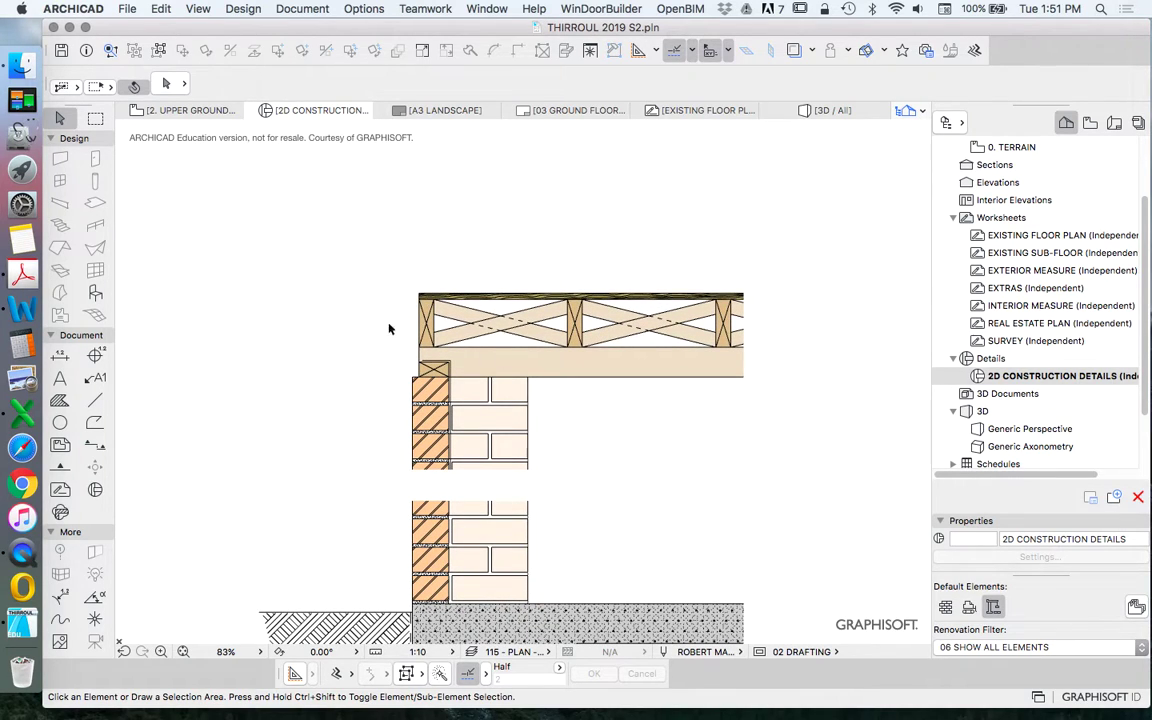
scroll(620, 303, up, 2)
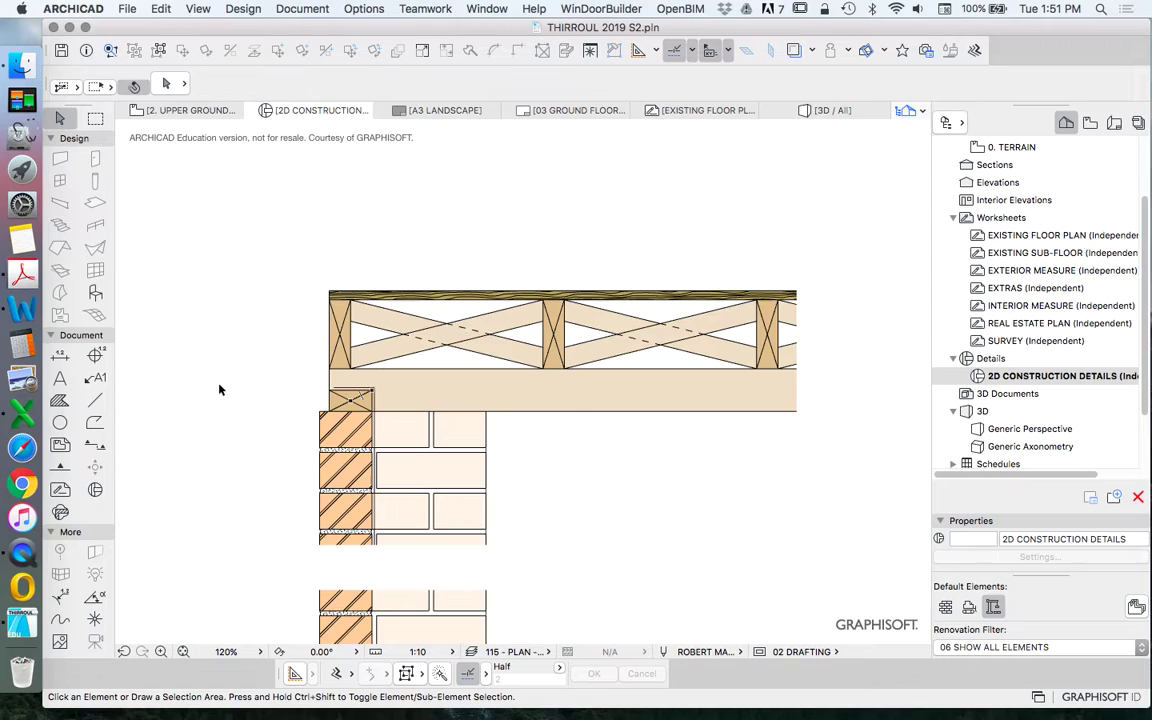
Switch to the Object tool with new objects on the ARCHICAD Layer
click(95, 294)
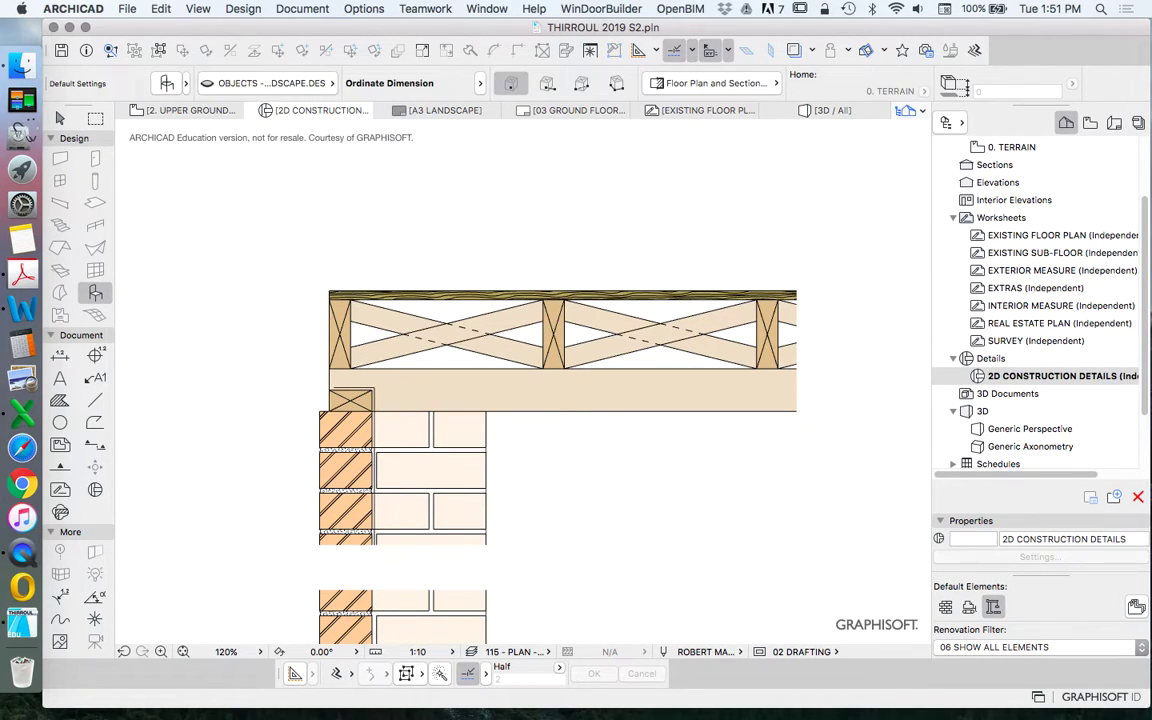
click(243, 80)
click(377, 44)
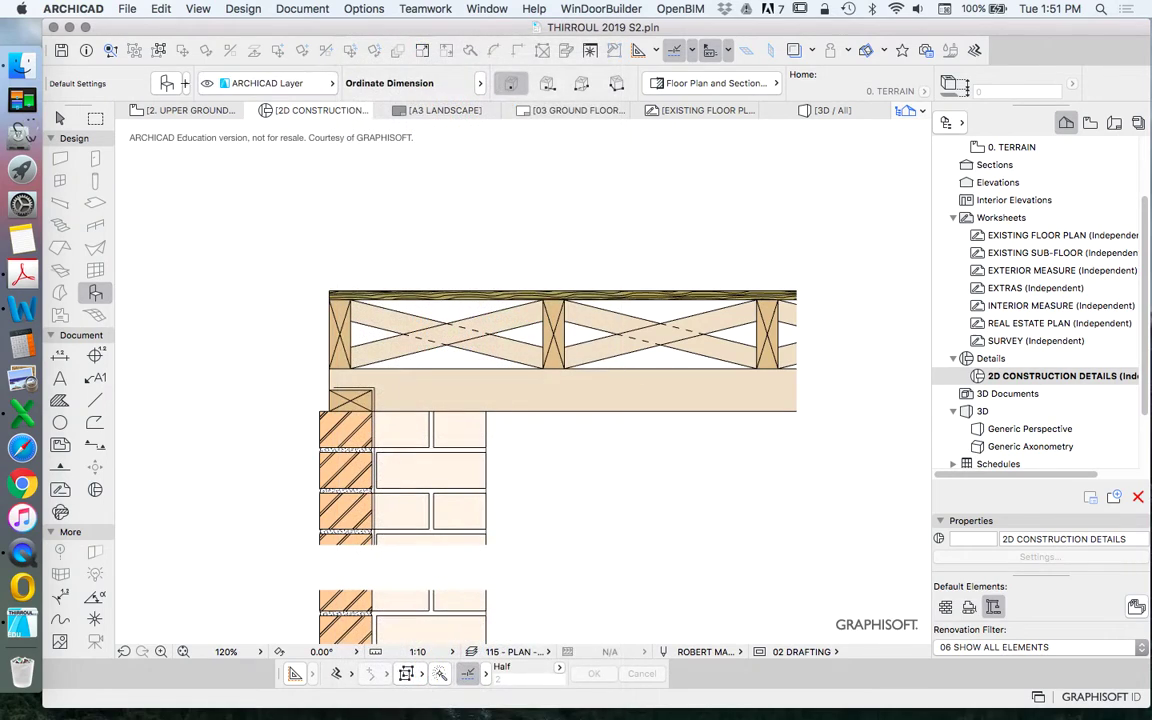
Pick Fiber Insulation 22 from an INS library search and untick its left, right and bottom contours
key(super+t)
click(297, 47)
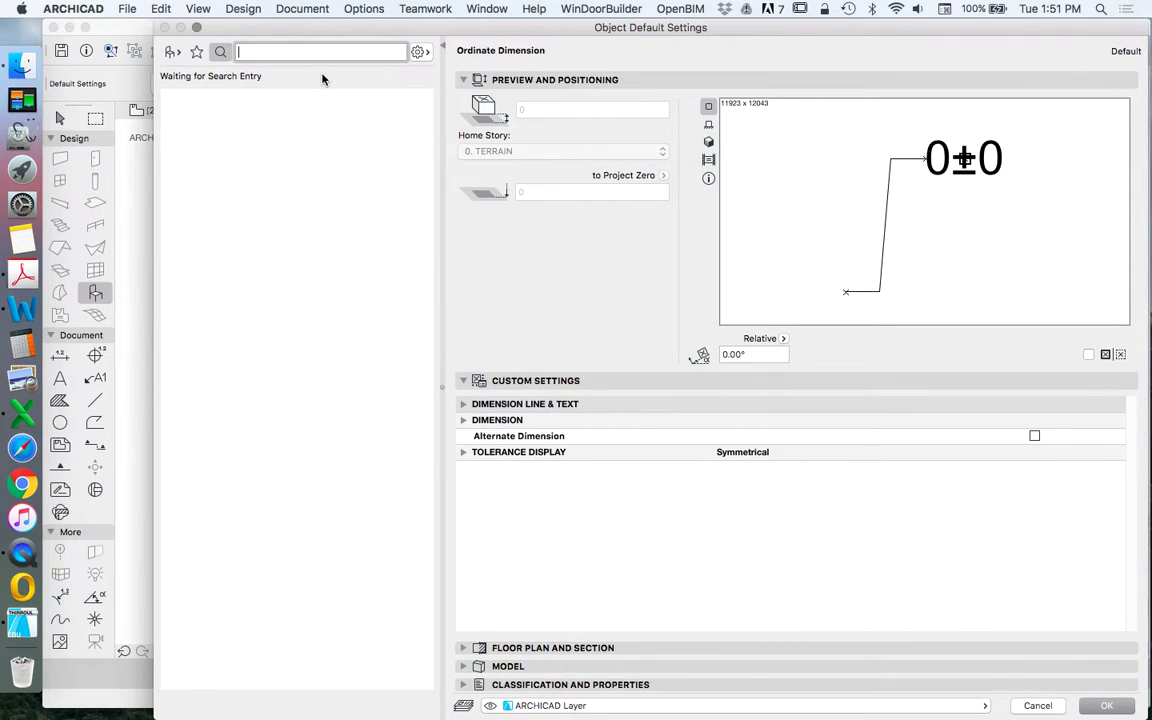
text(INSUL)
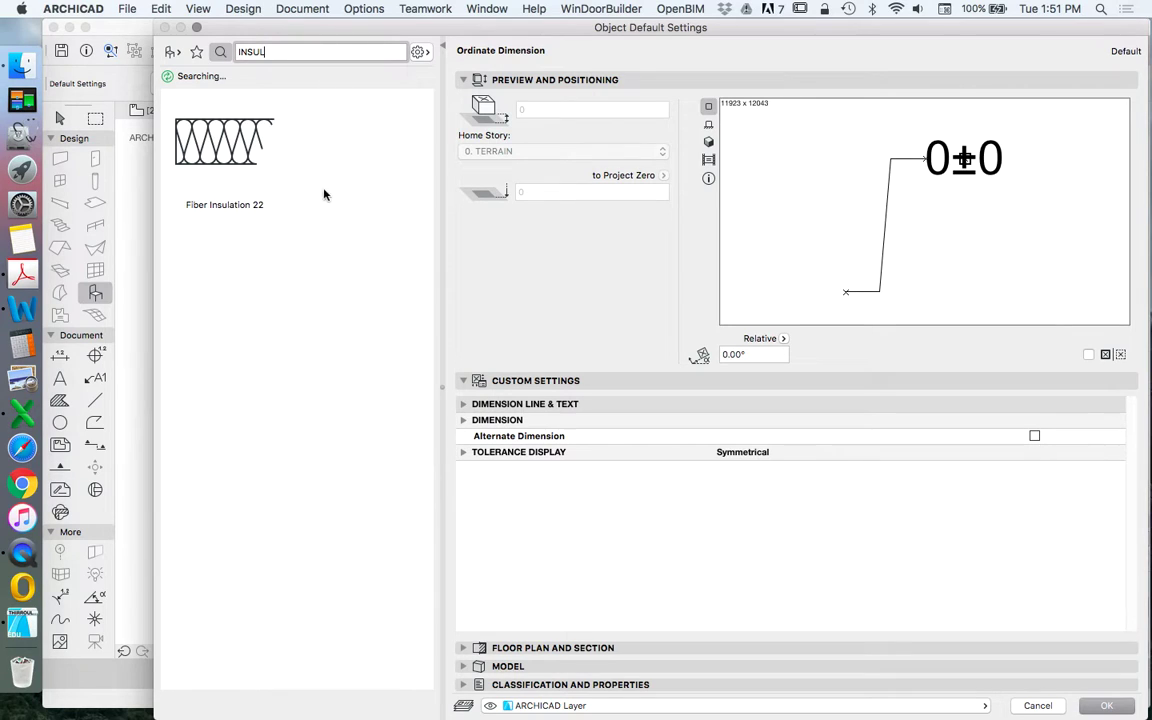
click(220, 140)
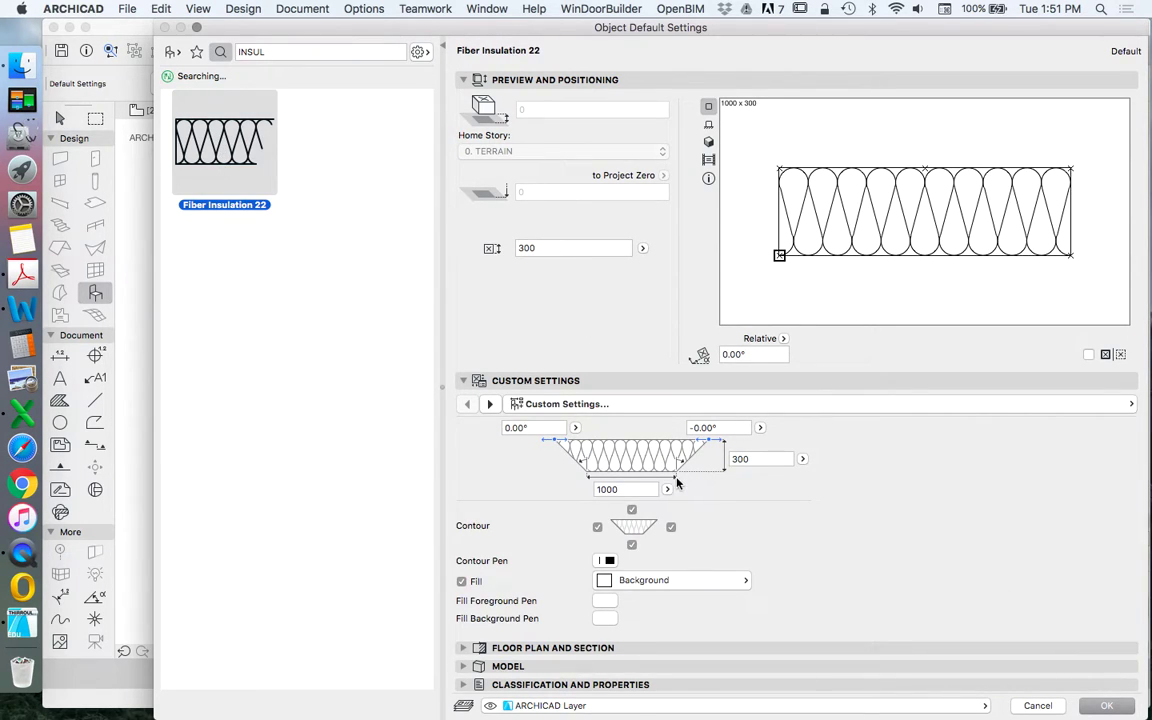
click(598, 528)
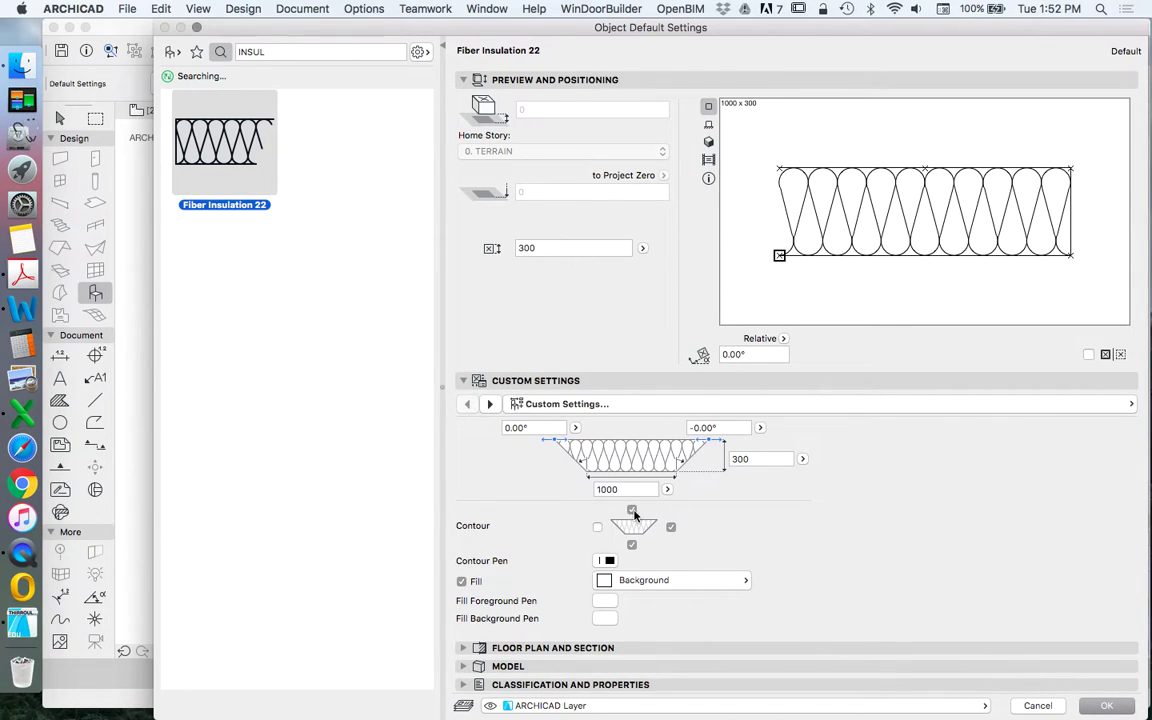
click(672, 527)
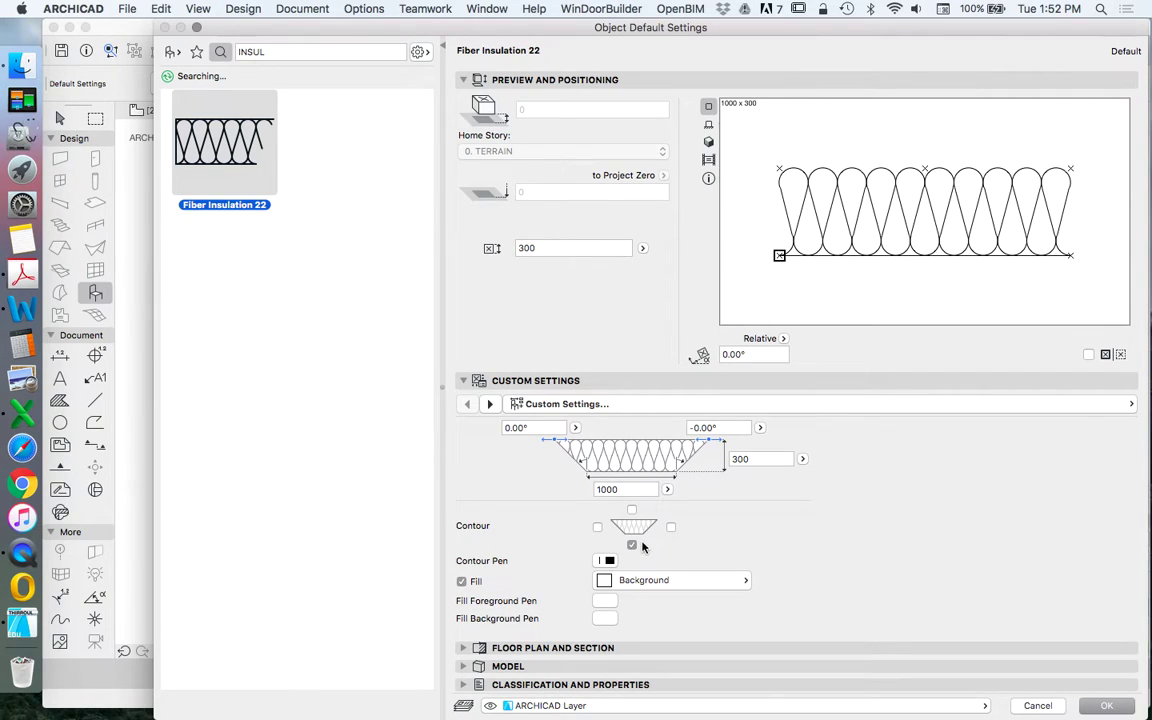
click(633, 546)
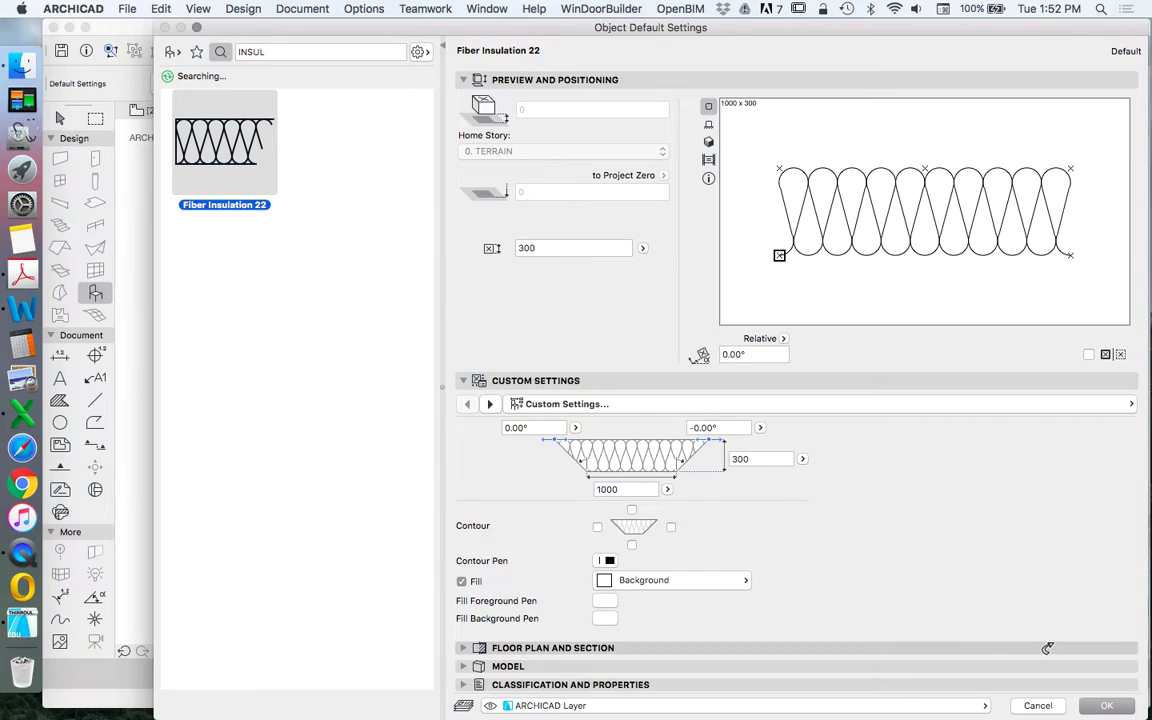
Place a Fiber Insulation 22 blanket above the floor and select it
key(Return)
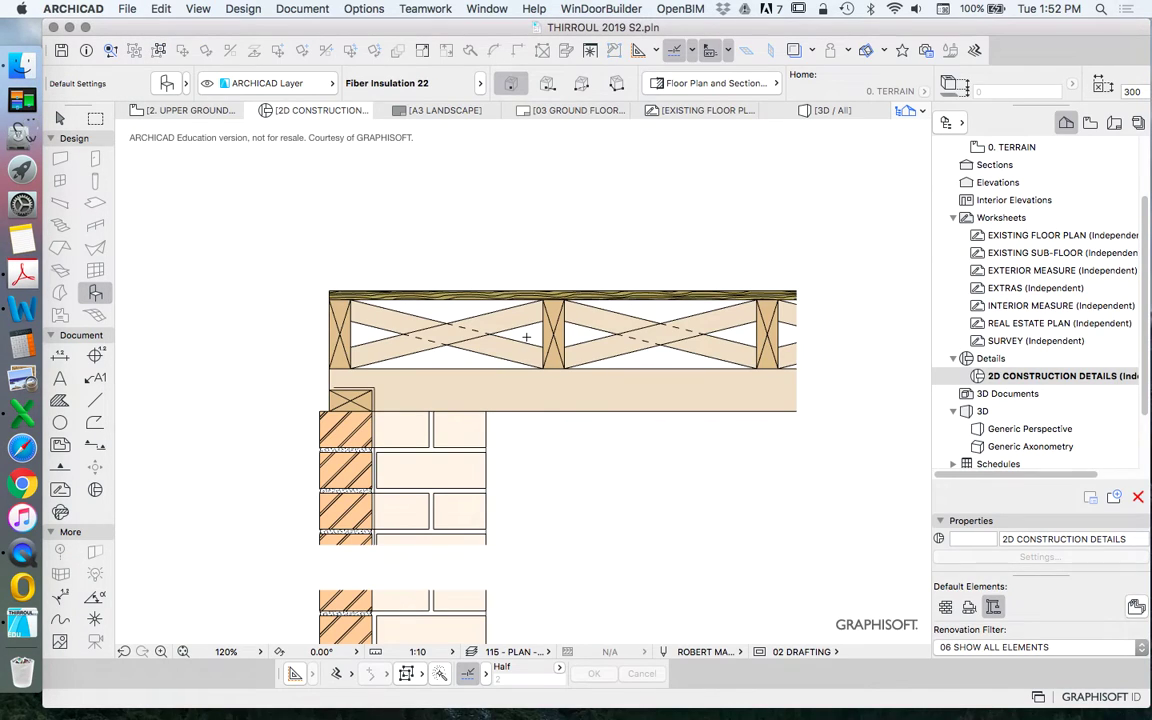
click(430, 219)
scroll(425, 250, down, 5)
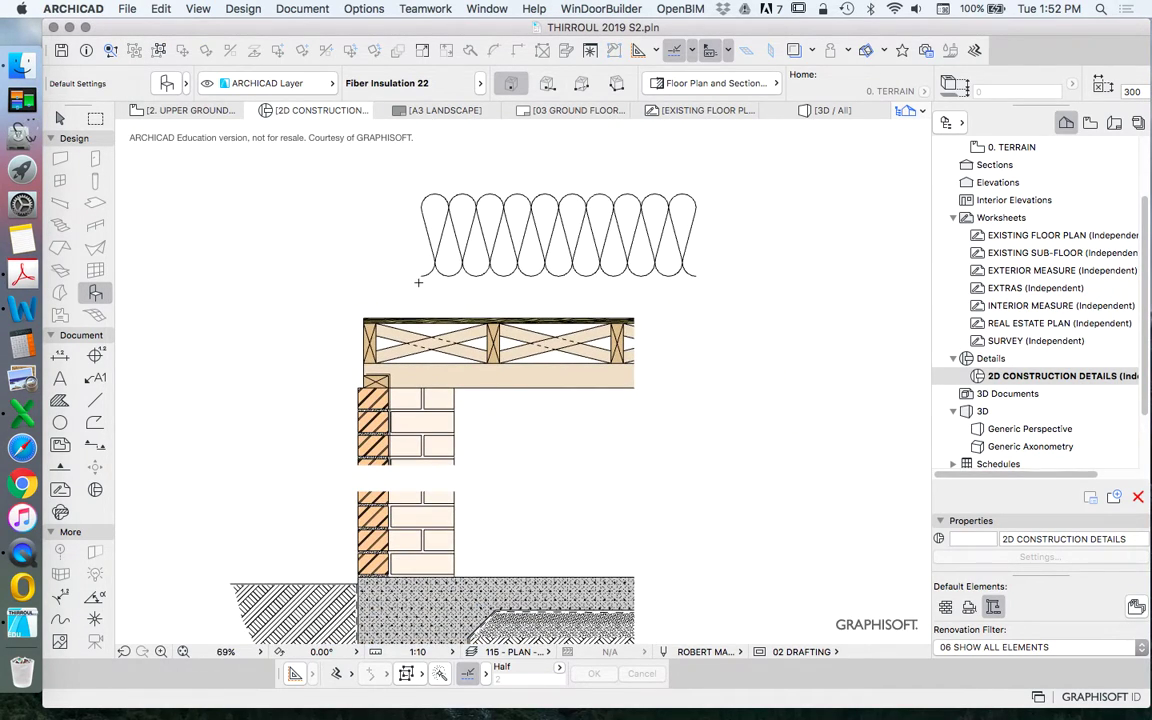
key(Escape)
click(424, 278)
scroll(594, 197, up, 3)
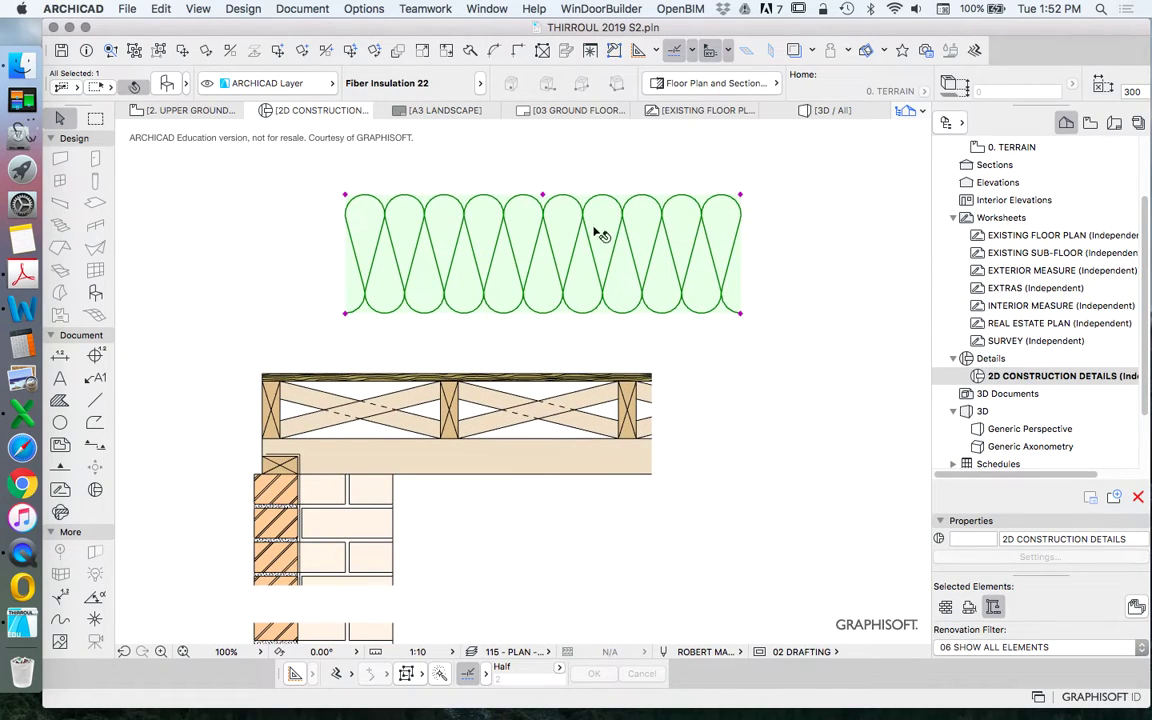
Reshape the blanket with a vertical right border, shortened to one joist bay and thinner
click(740, 195)
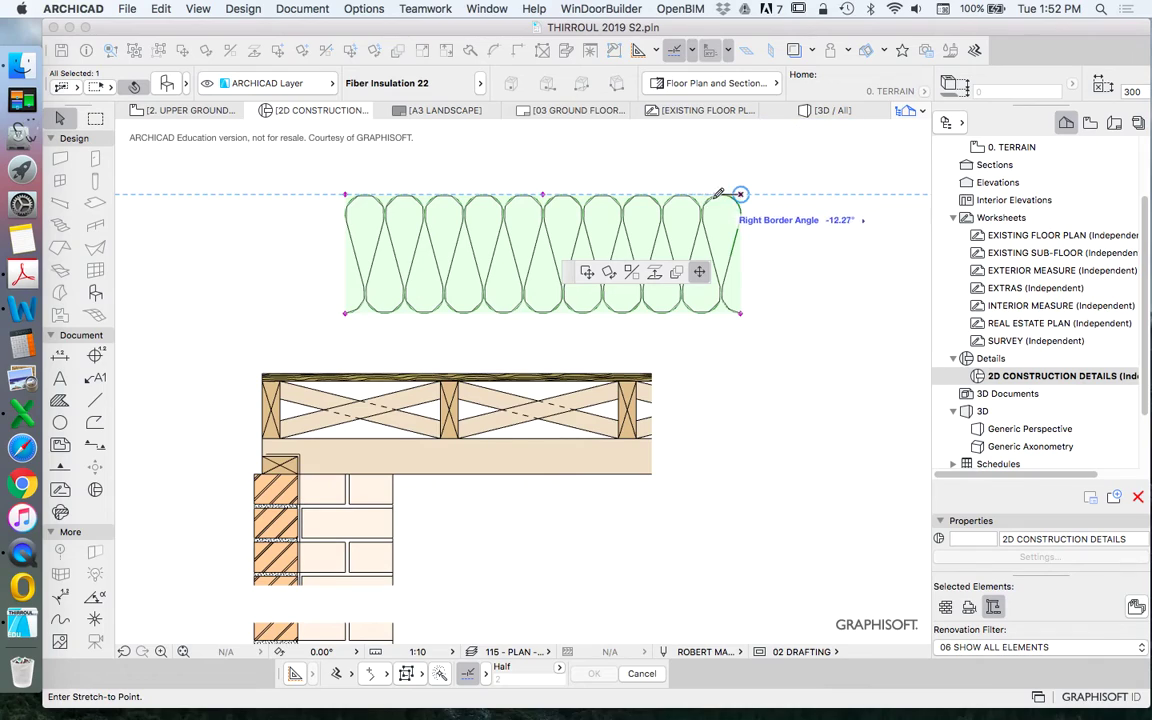
click(627, 195)
click(627, 195)
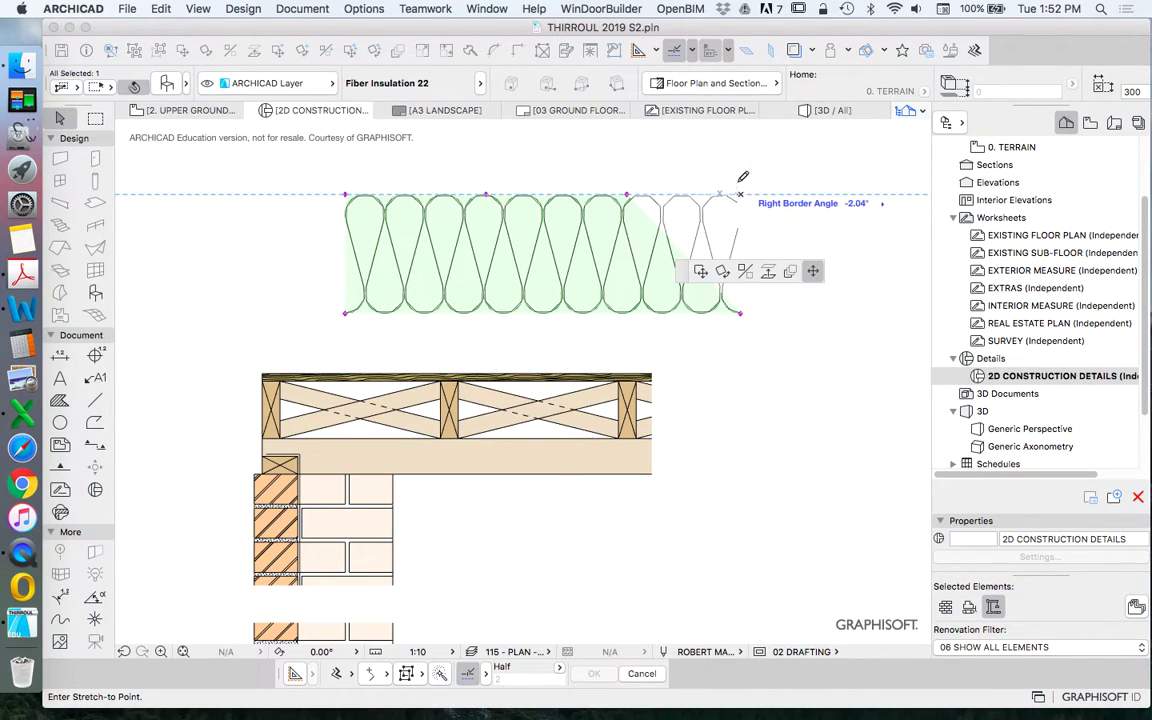
click(740, 313)
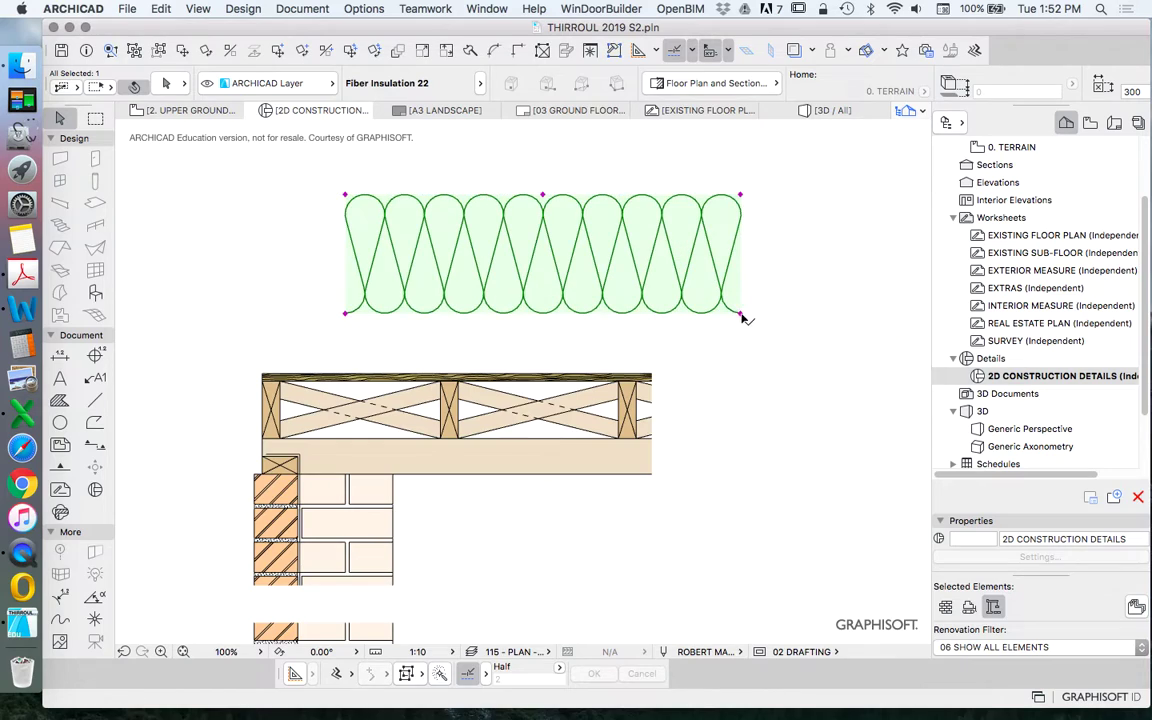
click(741, 315)
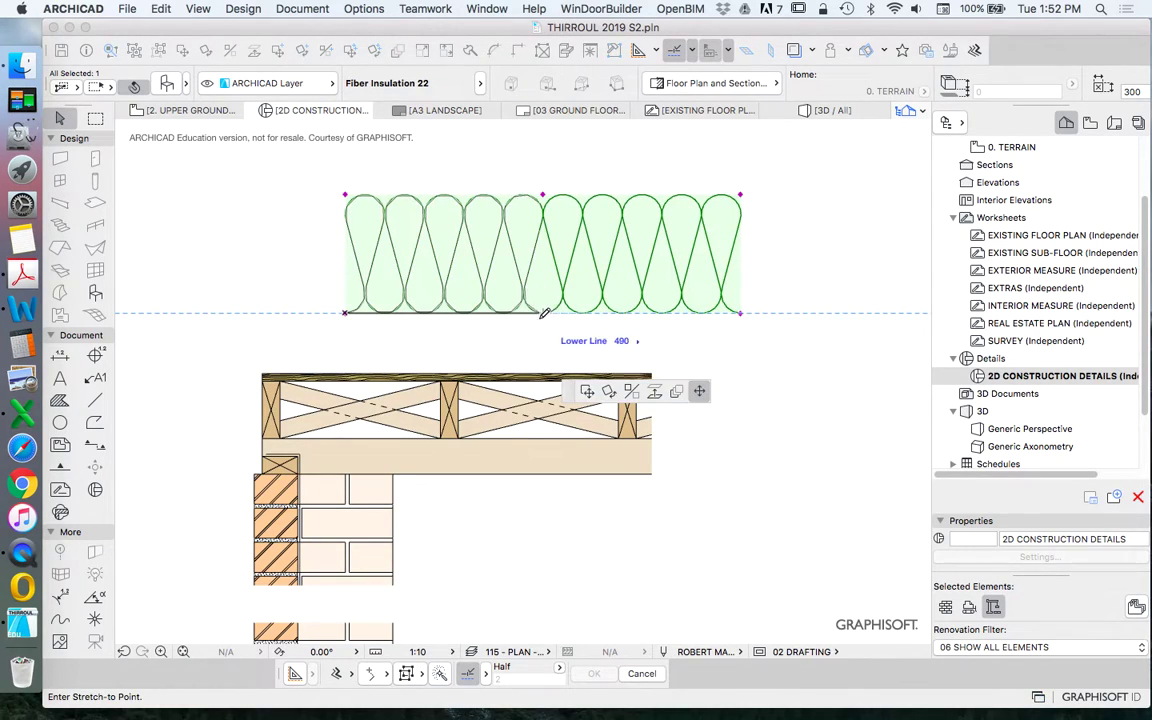
click(495, 313)
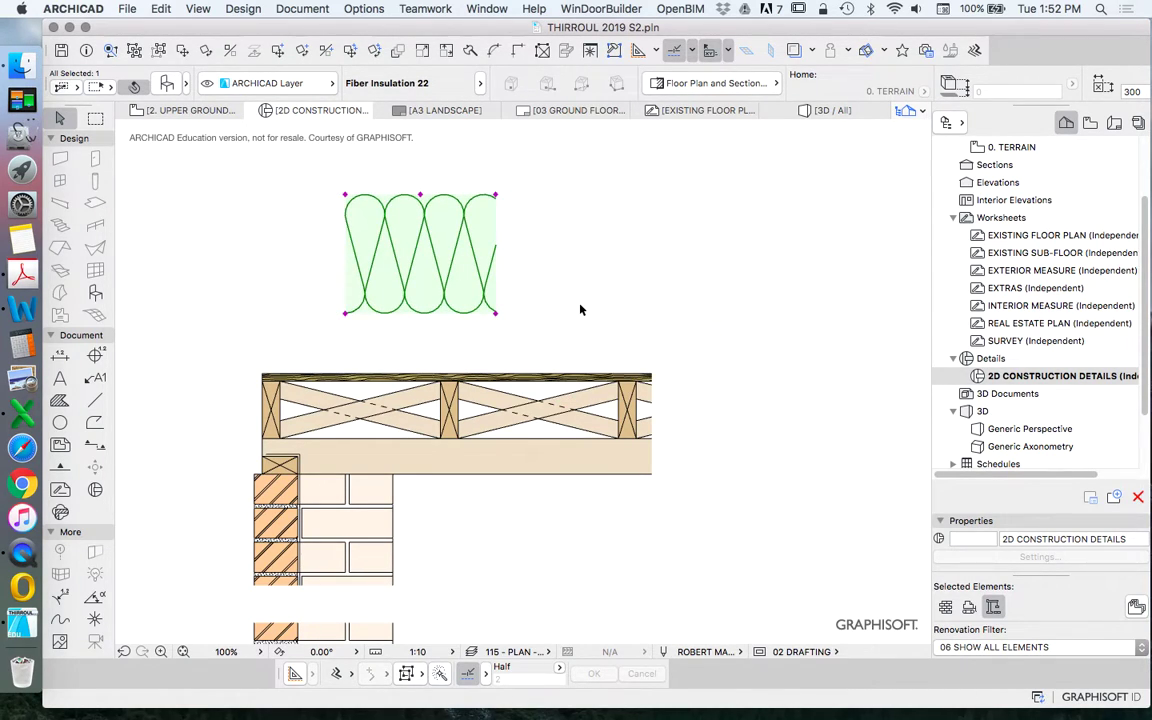
click(420, 195)
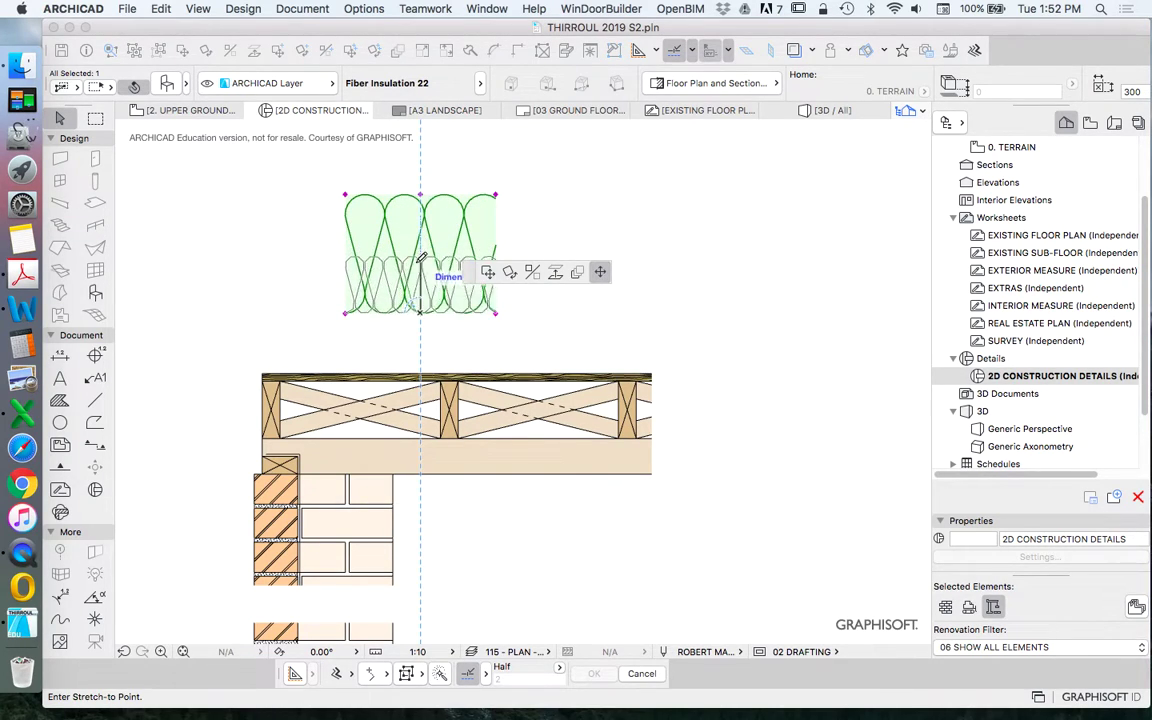
click(357, 249)
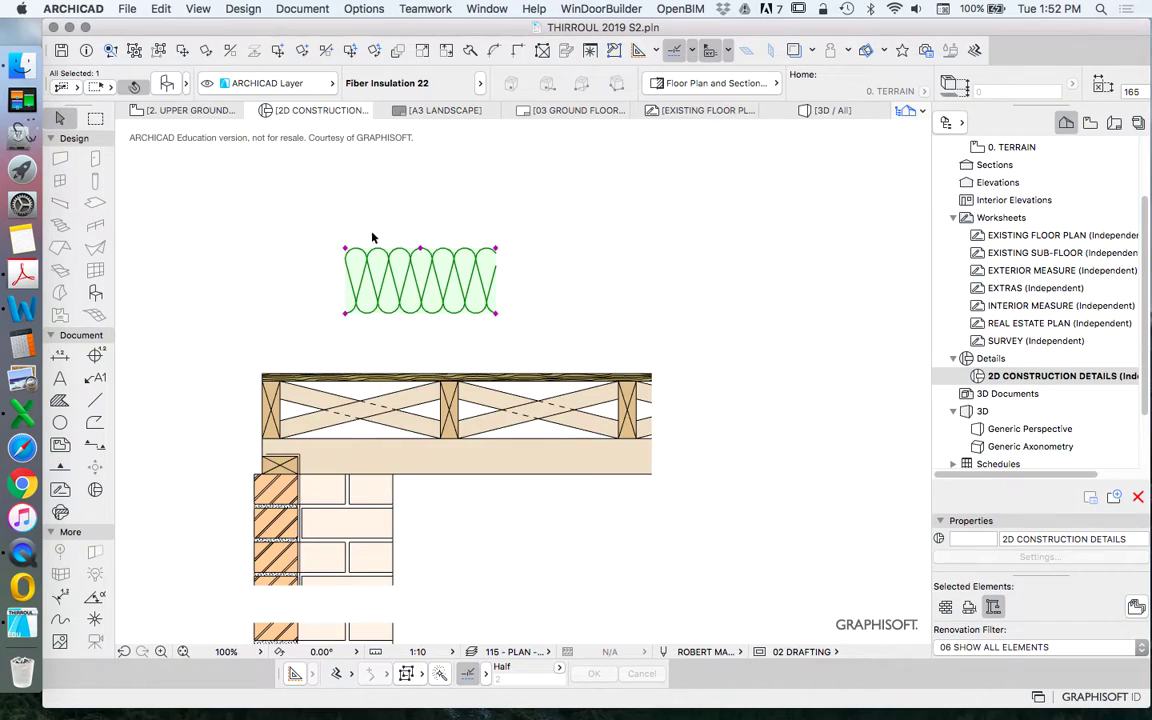
Move the blanket from its corner into the first joist bay and reselect it
right_click(338, 212)
mouse_move(506, 340)
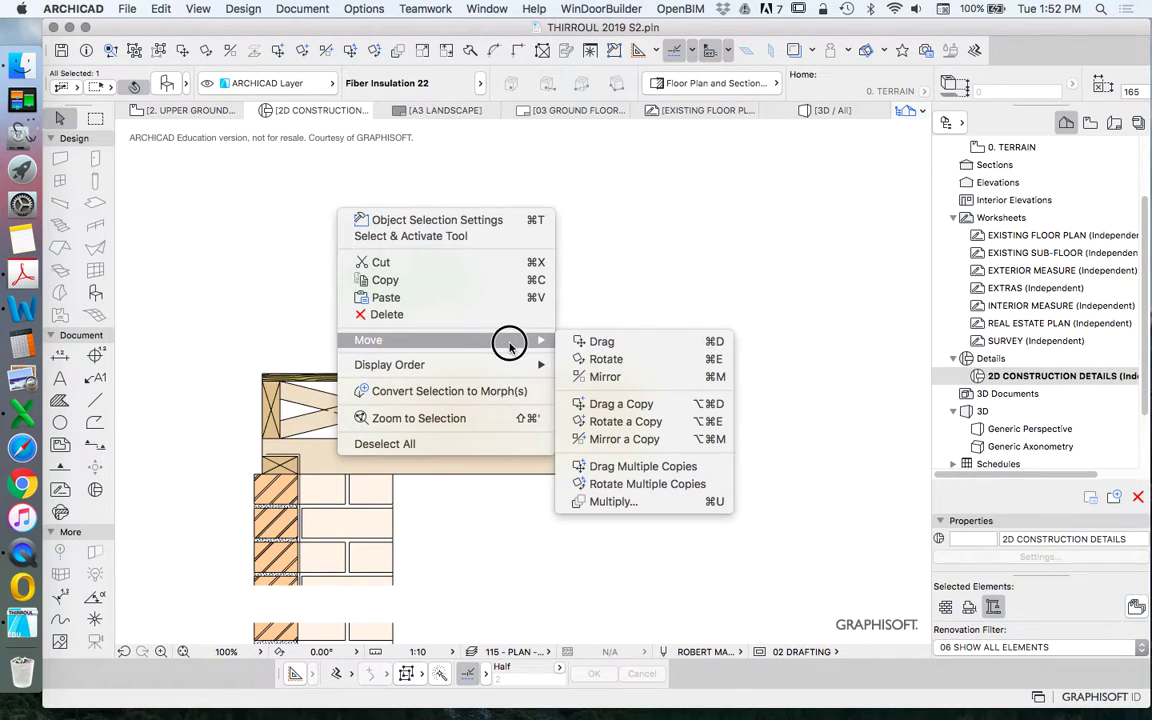
click(606, 341)
click(346, 316)
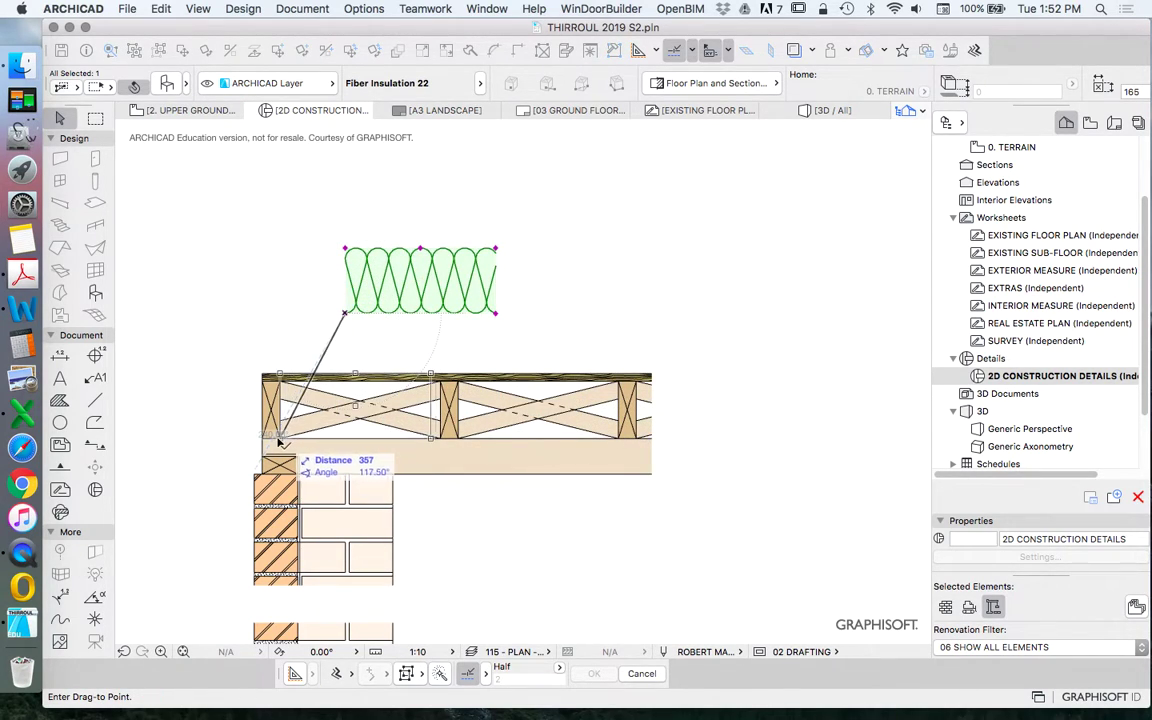
click(263, 439)
scroll(405, 372, up, 3)
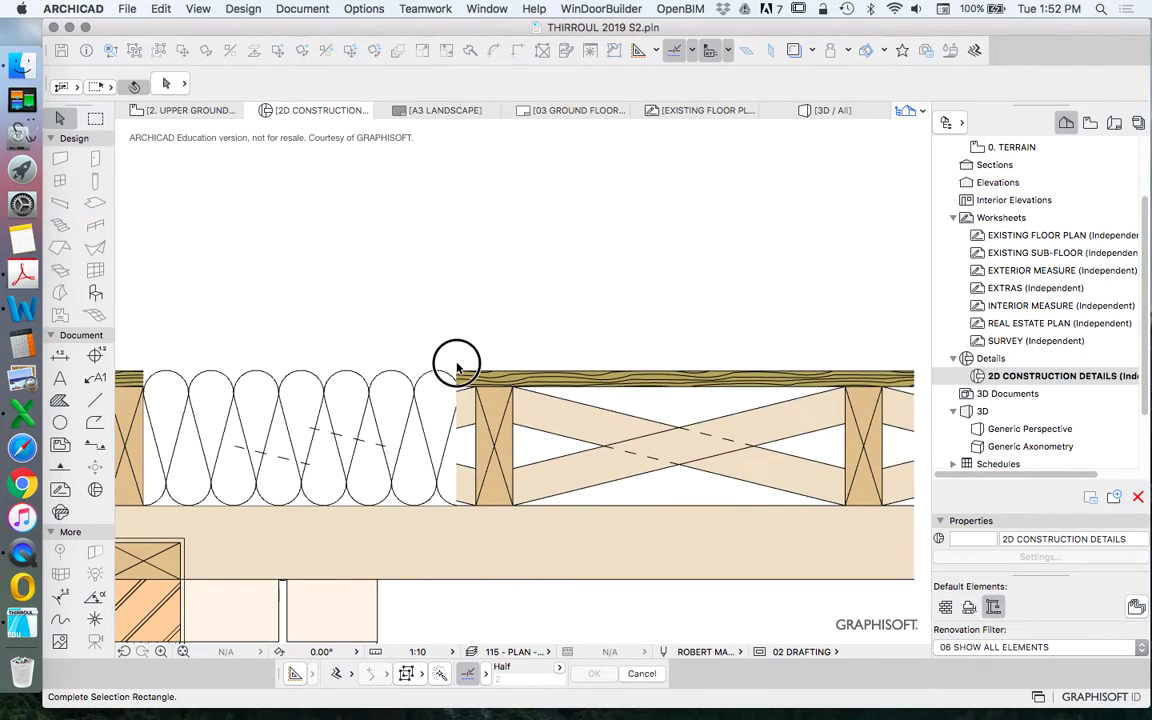
drag(398, 321, 505, 415)
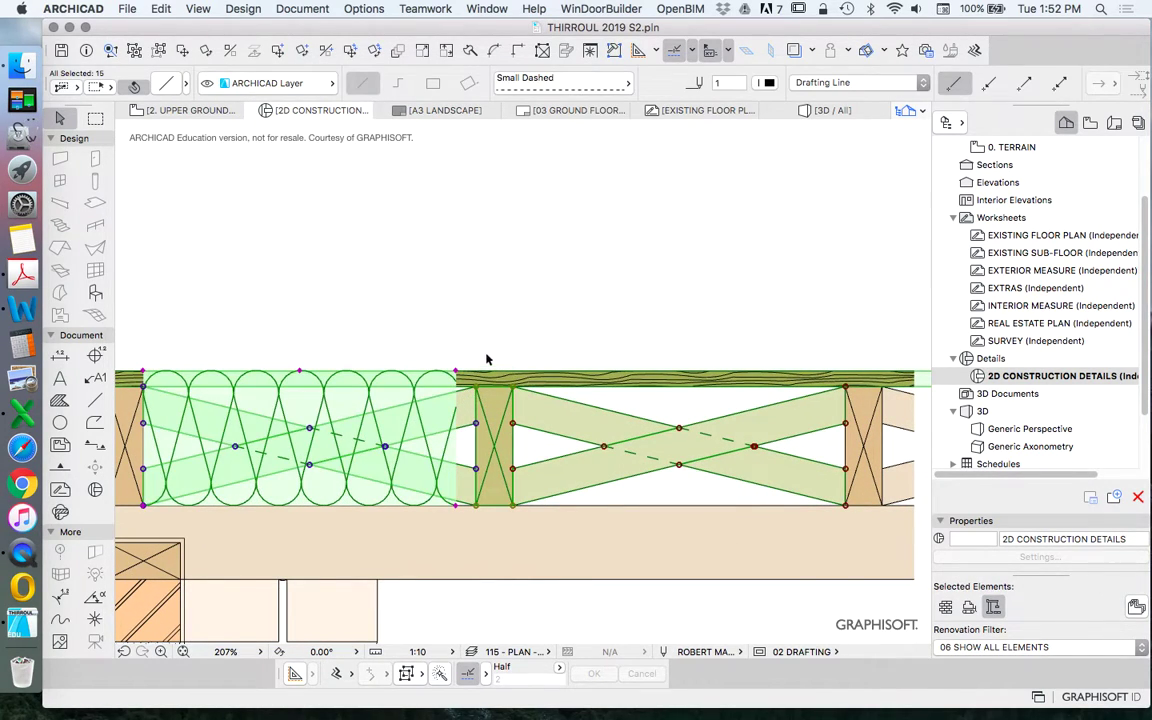
click(420, 338)
click(458, 375)
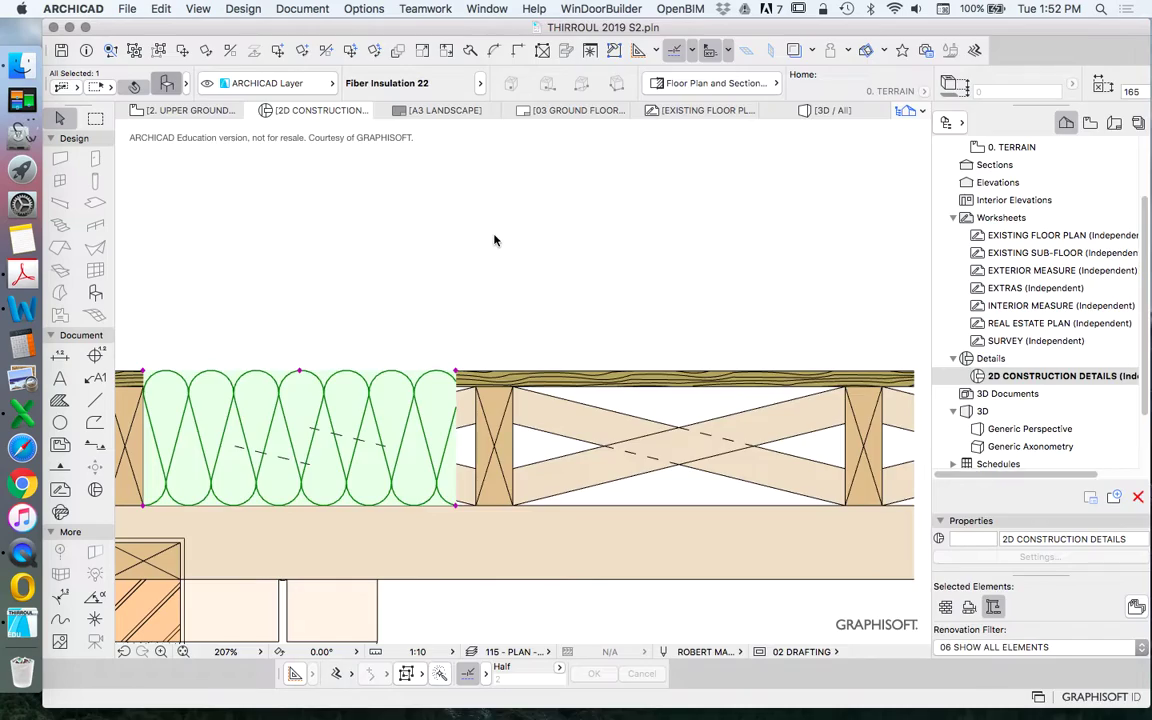
Set the blanket's fill to Empty Fill with a Transparent background pen
key(super+t)
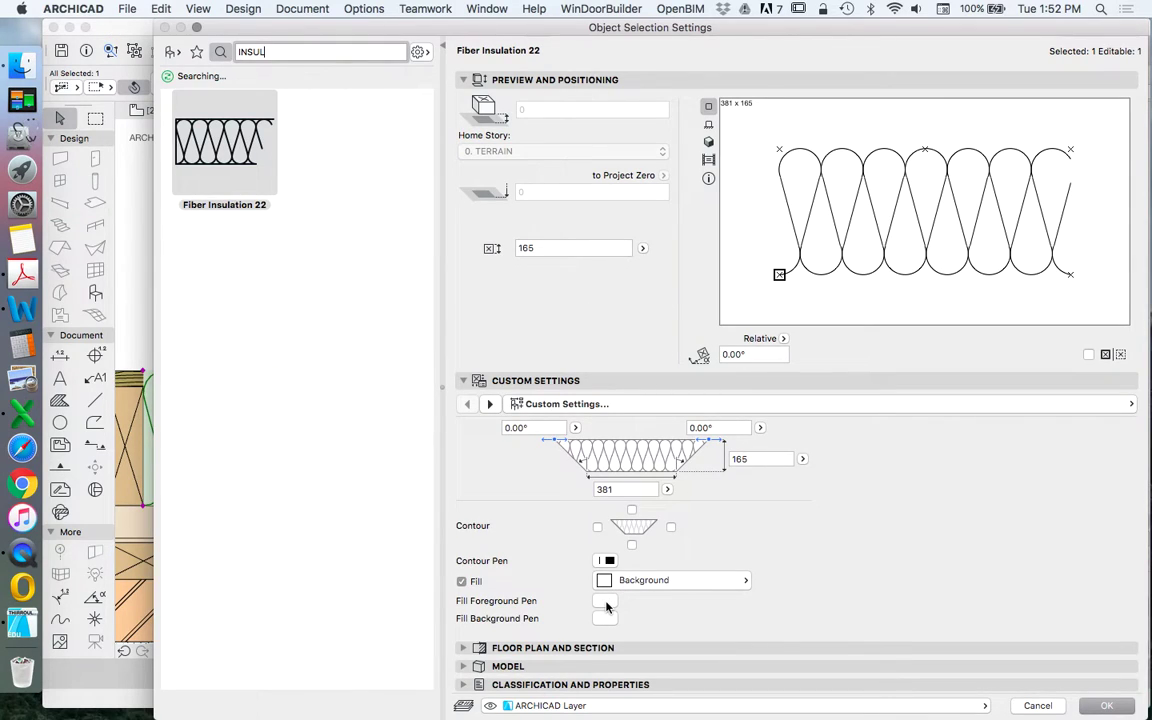
click(604, 600)
click(603, 619)
click(640, 581)
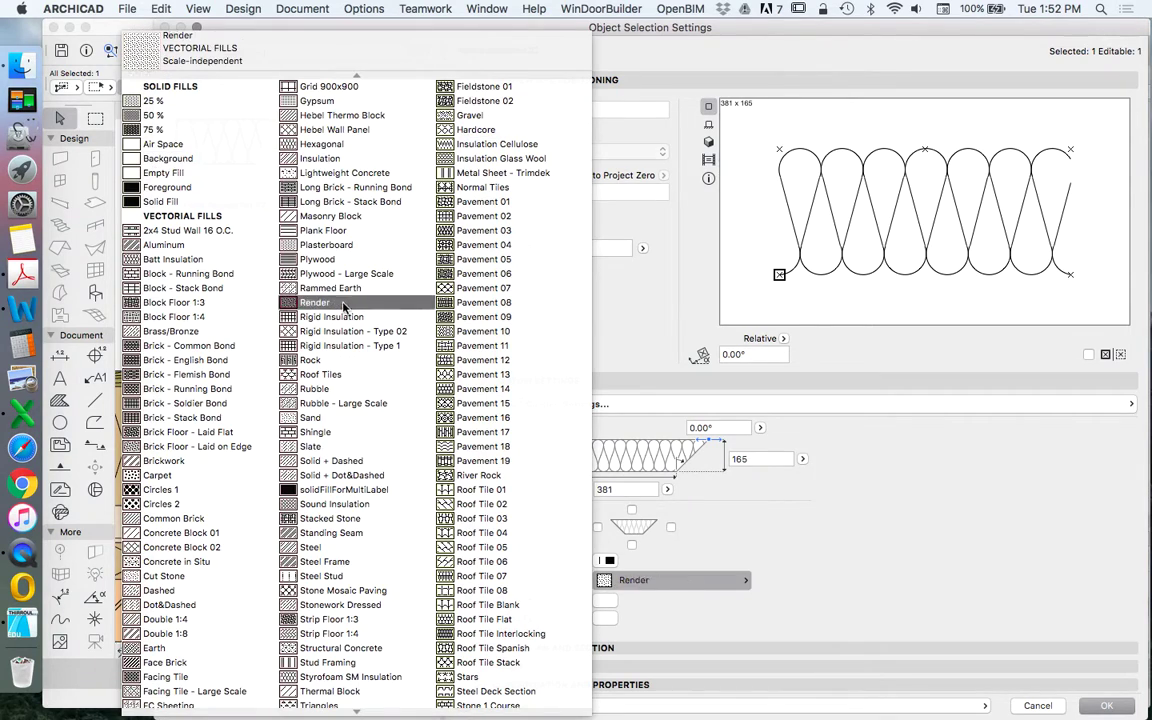
click(150, 159)
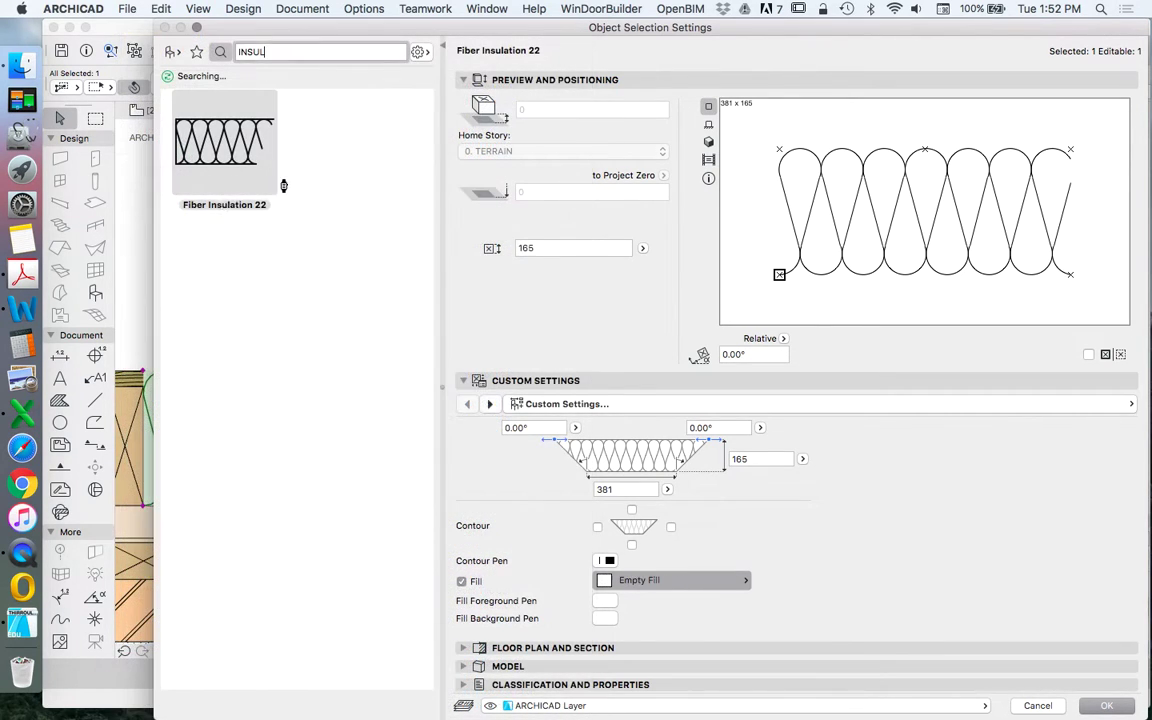
click(600, 620)
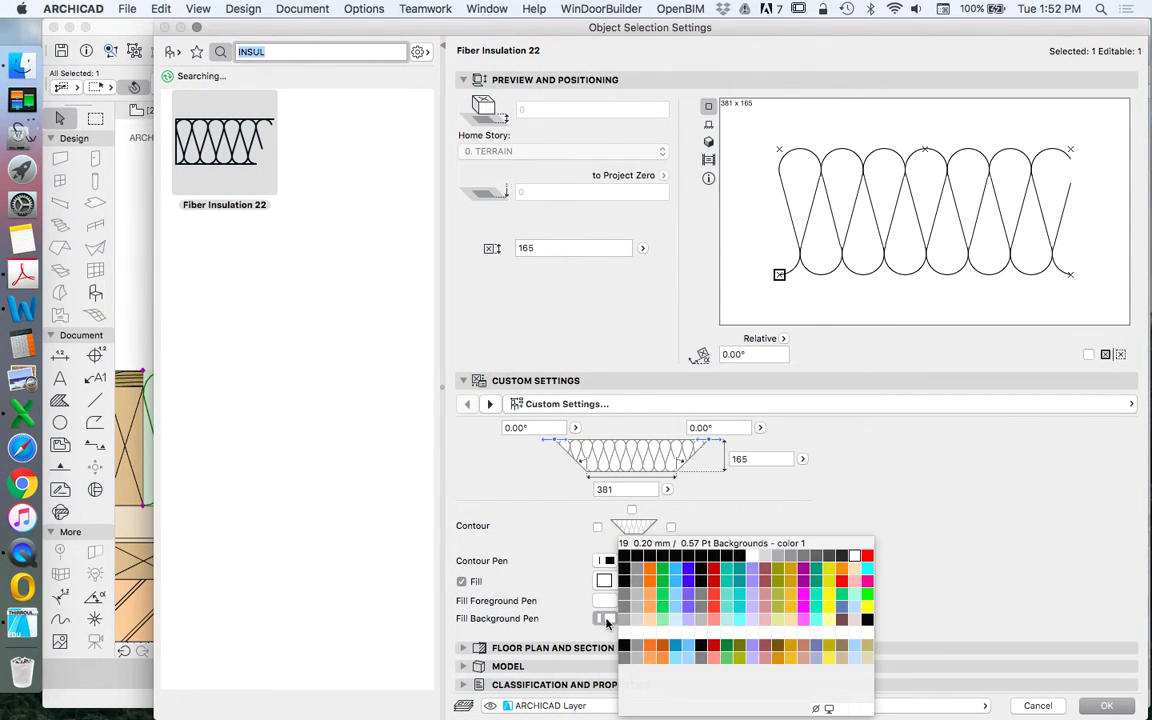
click(818, 703)
click(1106, 705)
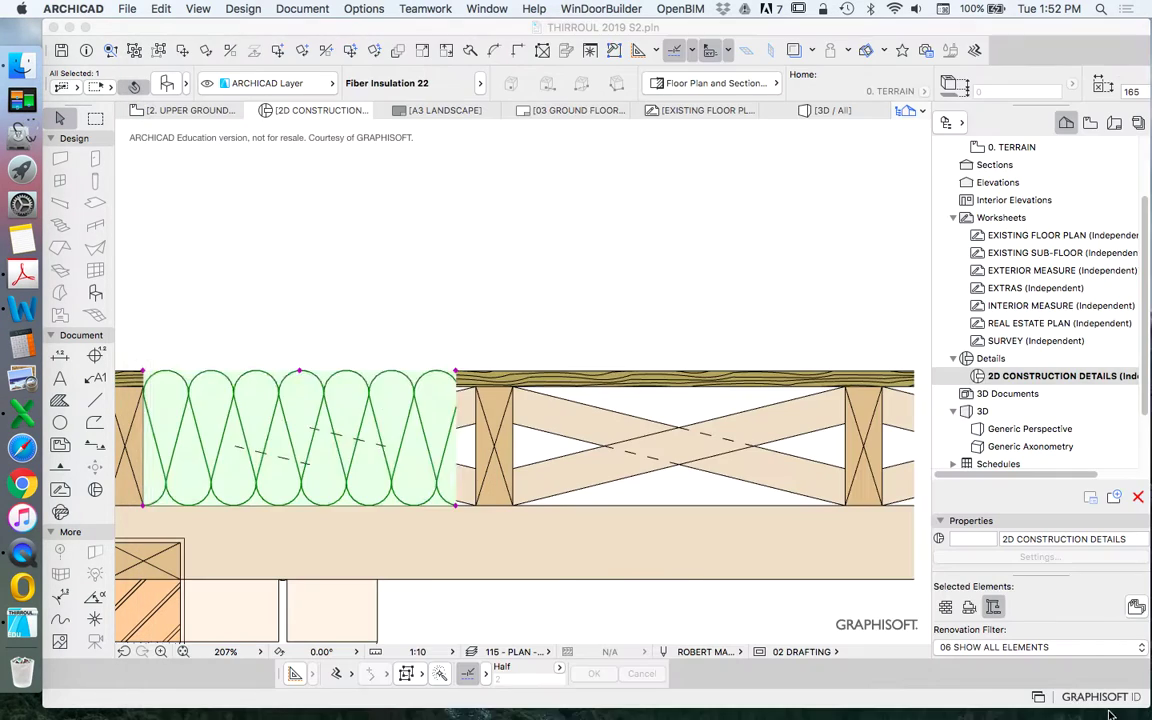
Select the insulation and lower its top edge to the flooring's underside
click(597, 301)
scroll(597, 301, down, 3)
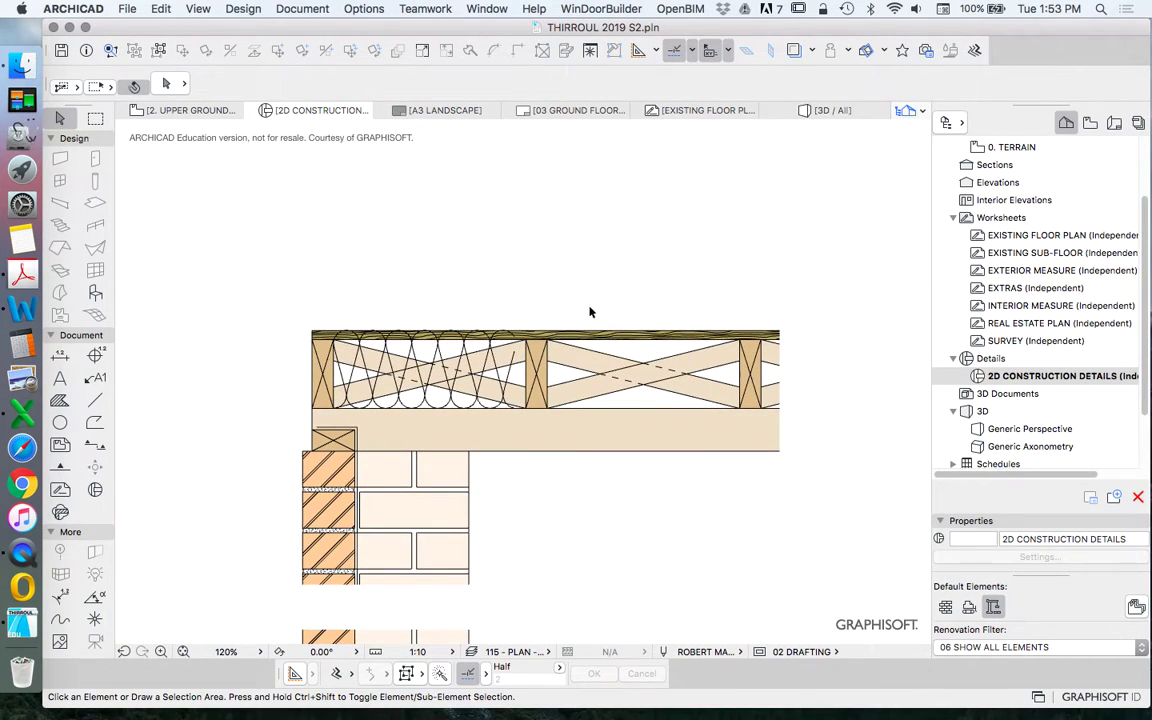
scroll(497, 333, up, 3)
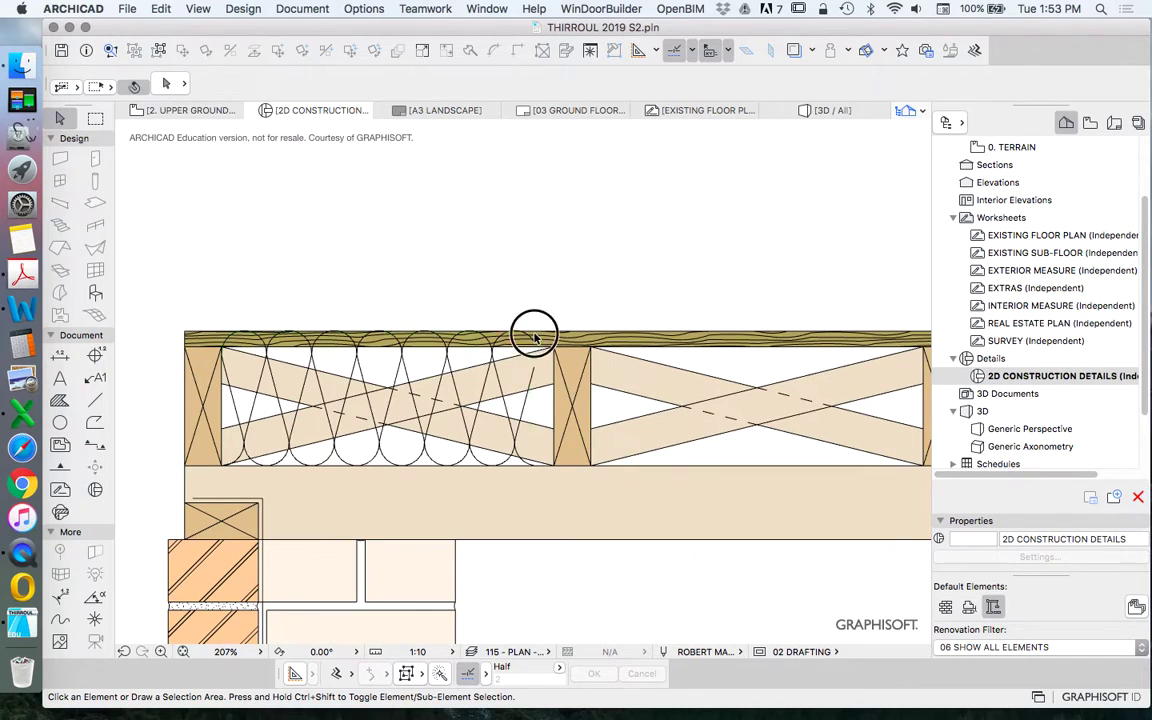
click(532, 333)
click(533, 333)
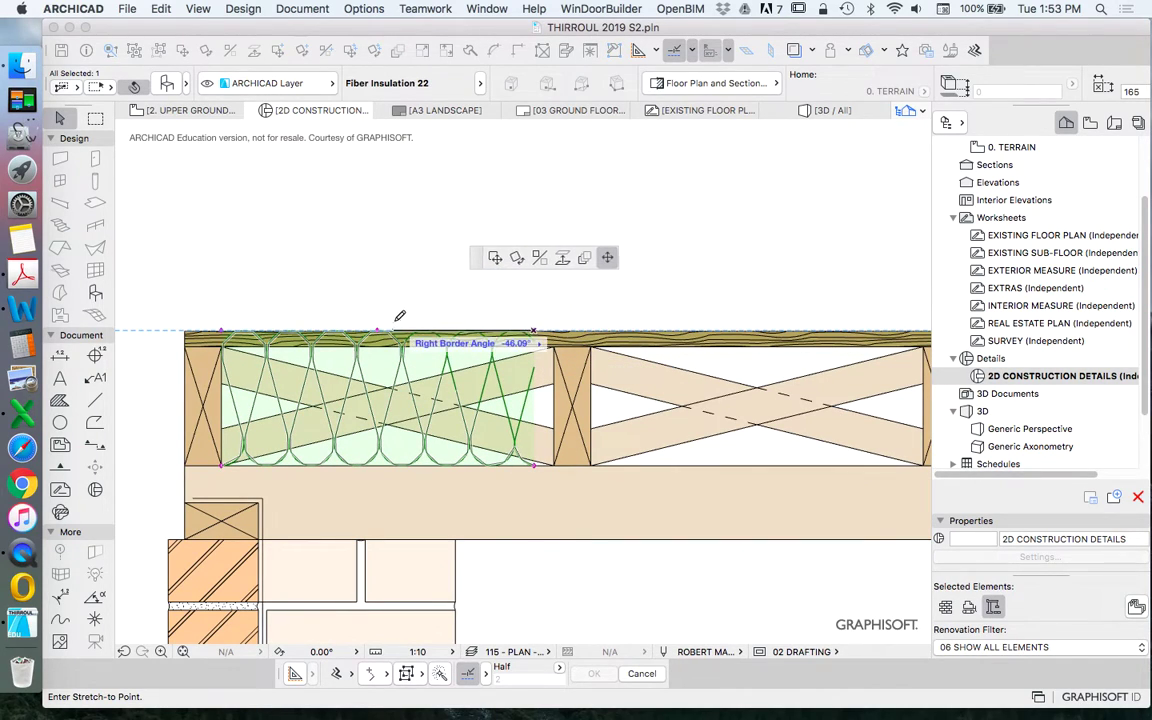
click(540, 315)
click(377, 334)
click(378, 347)
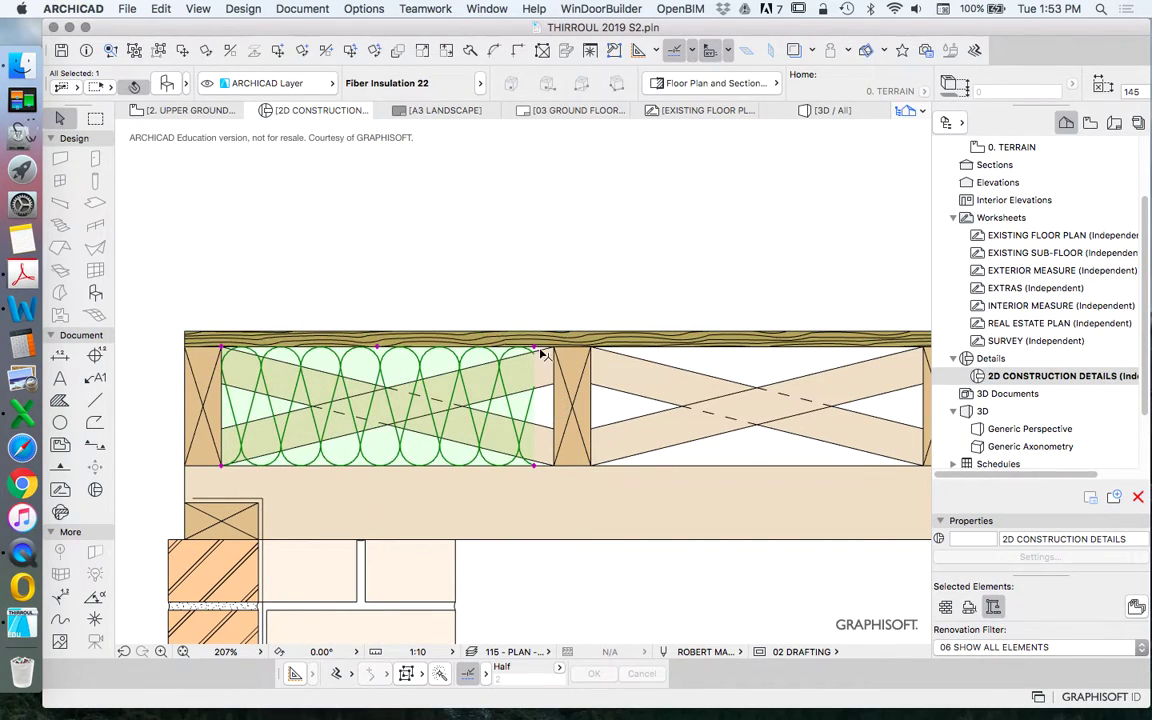
Set the insulation's right border angle to 0° so it sits vertical against the stud
click(537, 347)
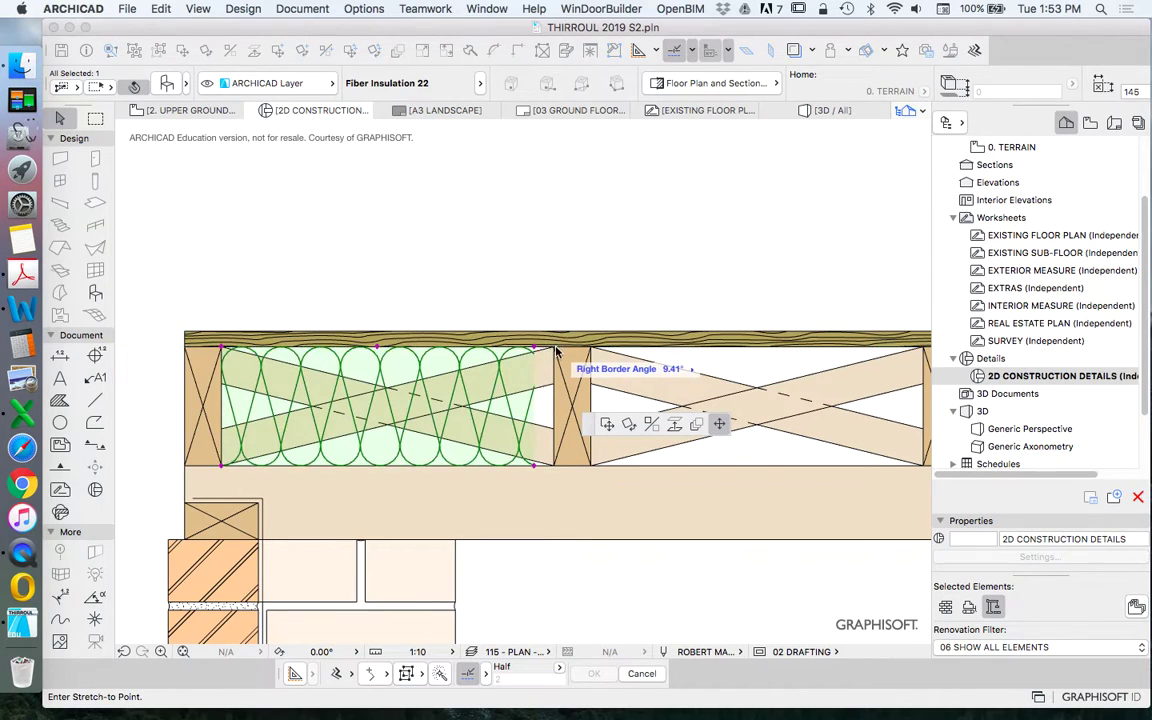
click(552, 350)
click(554, 349)
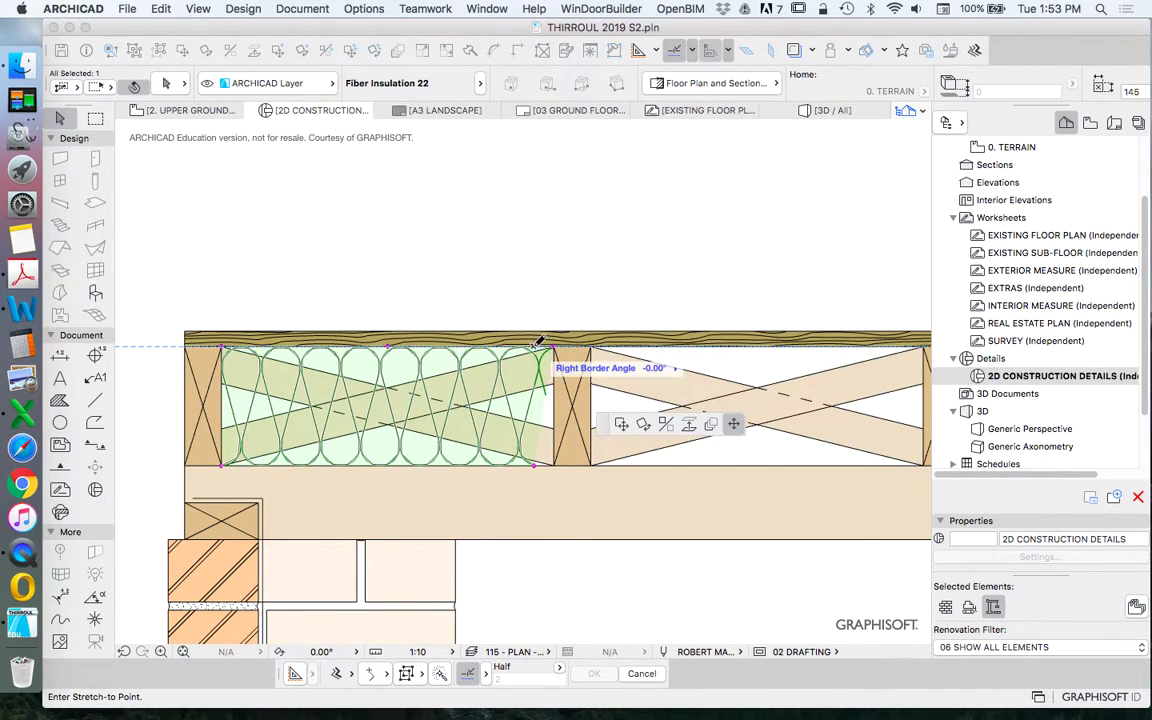
click(534, 467)
click(534, 469)
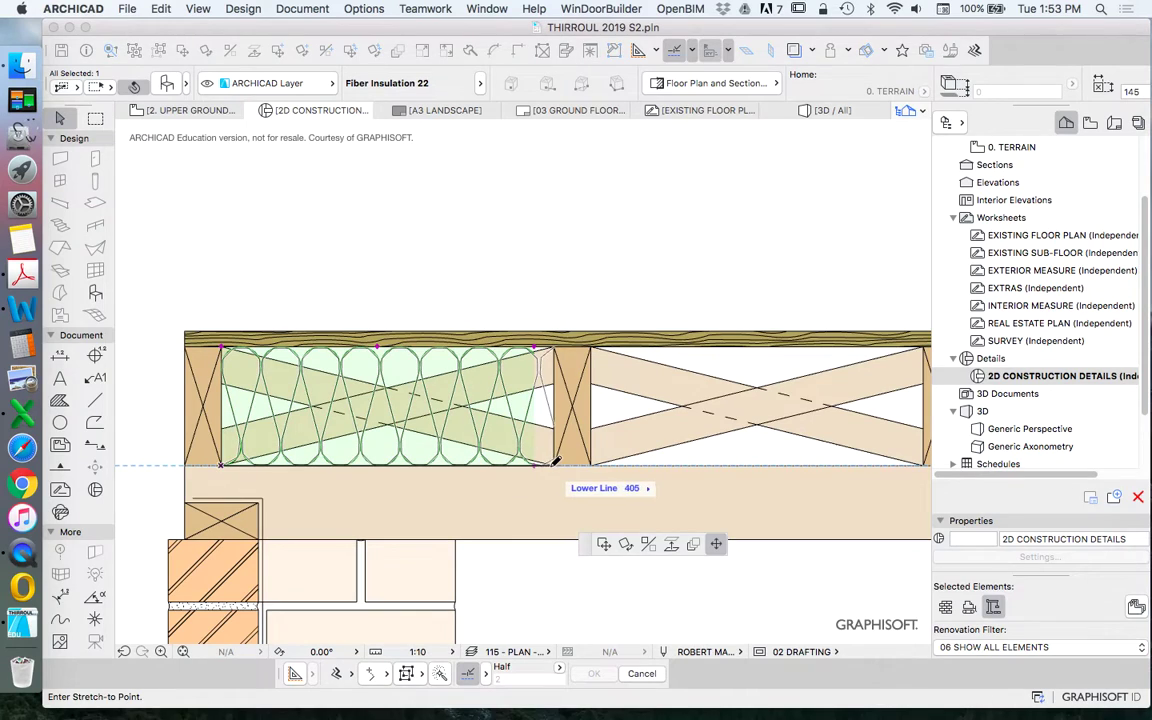
scroll(530, 342, down, 5)
scroll(510, 352, up, 5)
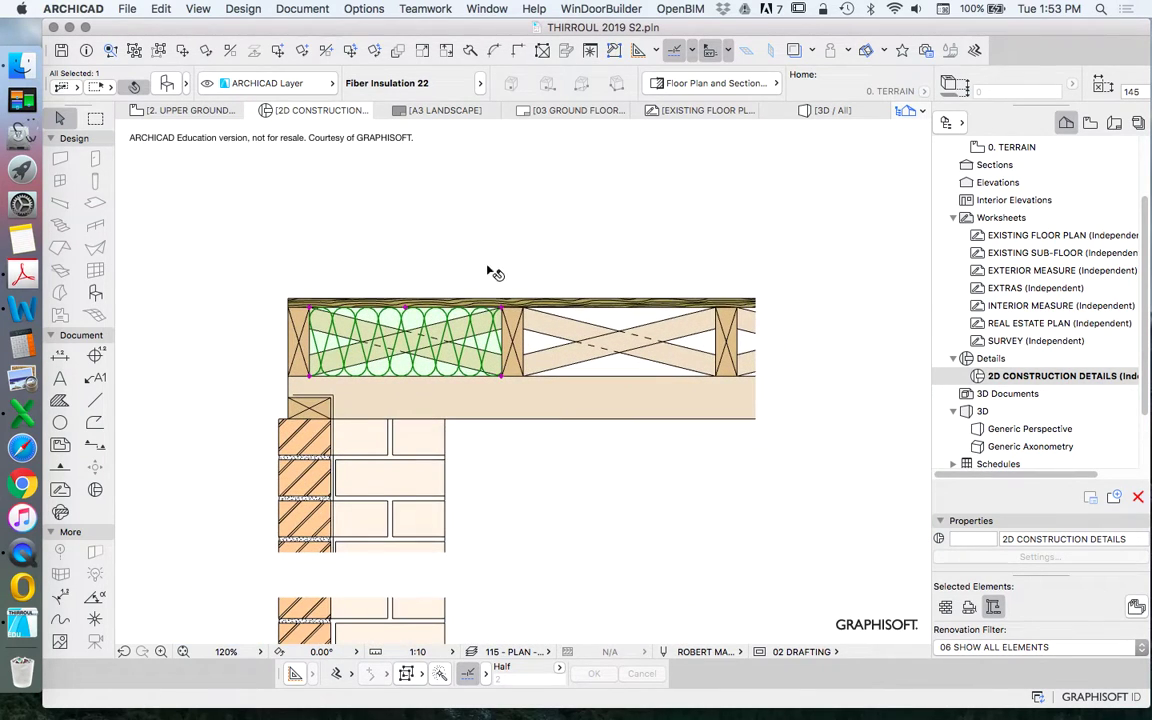
Check the middle and leftmost studs, then reselect the insulation blanket
click(437, 237)
scroll(548, 340, down, 4)
scroll(543, 340, up, 4)
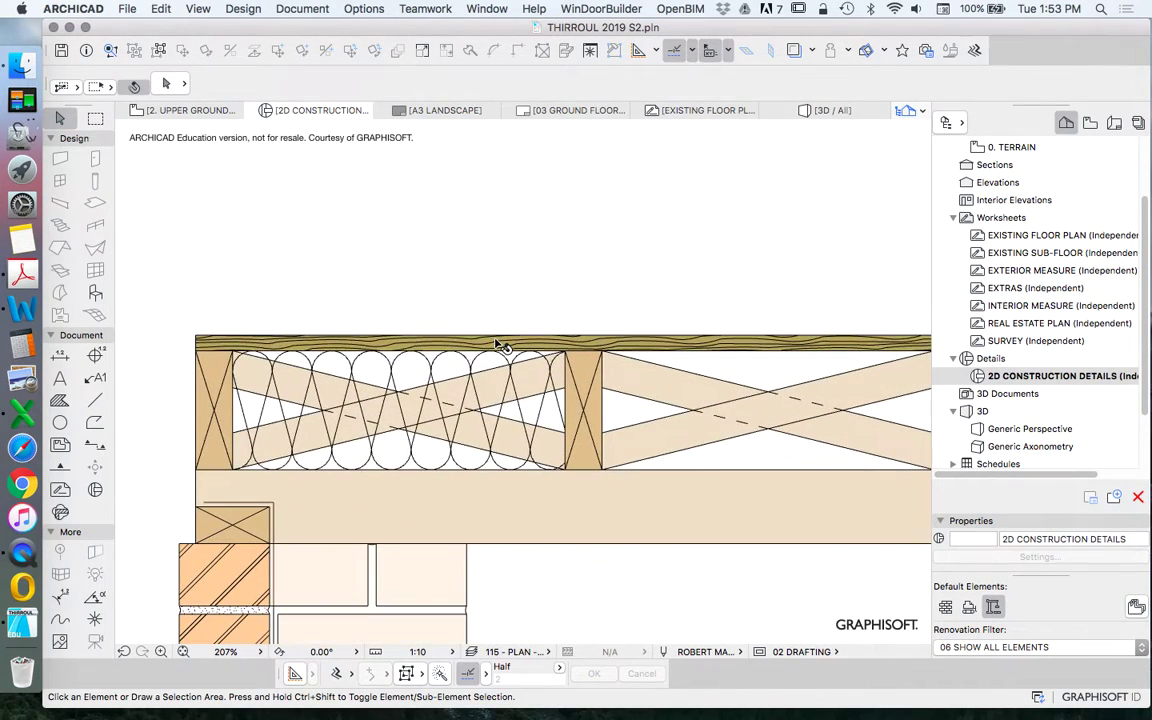
scroll(386, 410, down, 2)
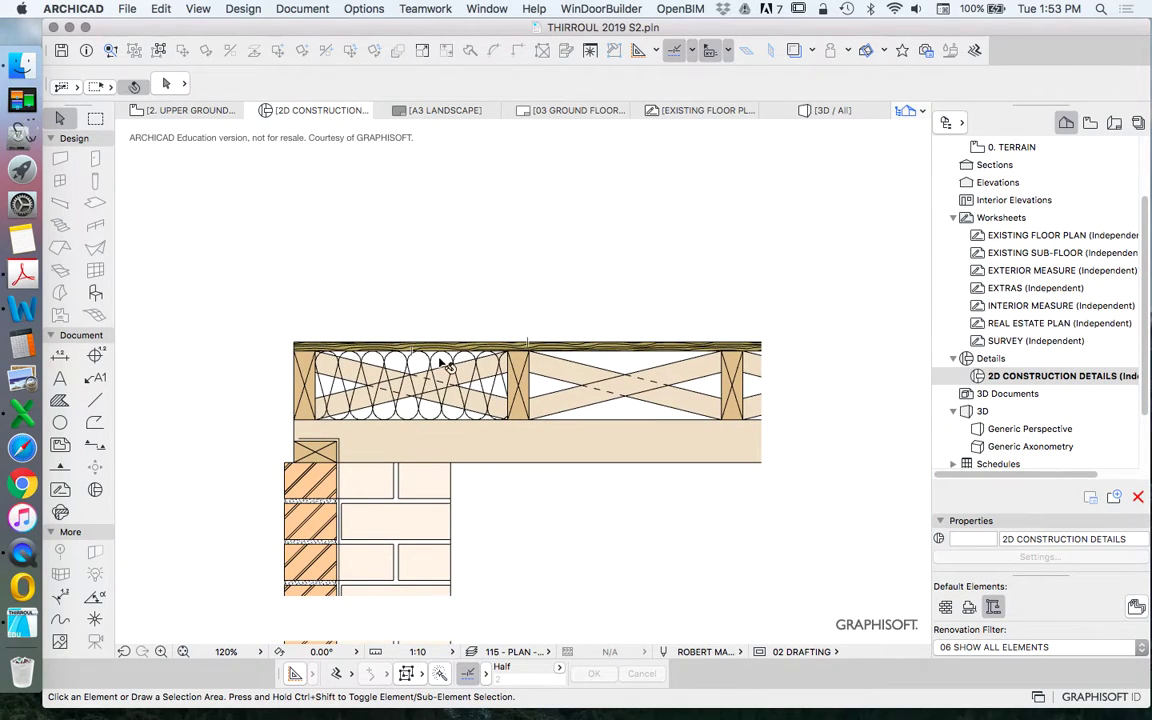
scroll(440, 360, up, 3)
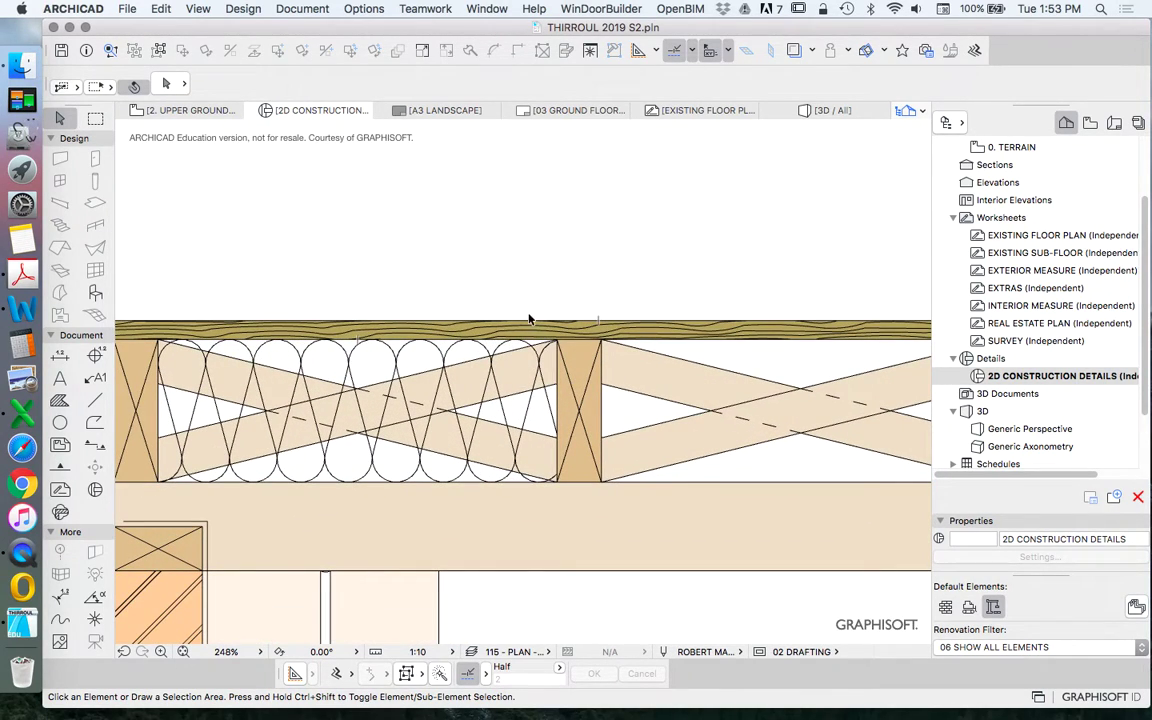
click(560, 345)
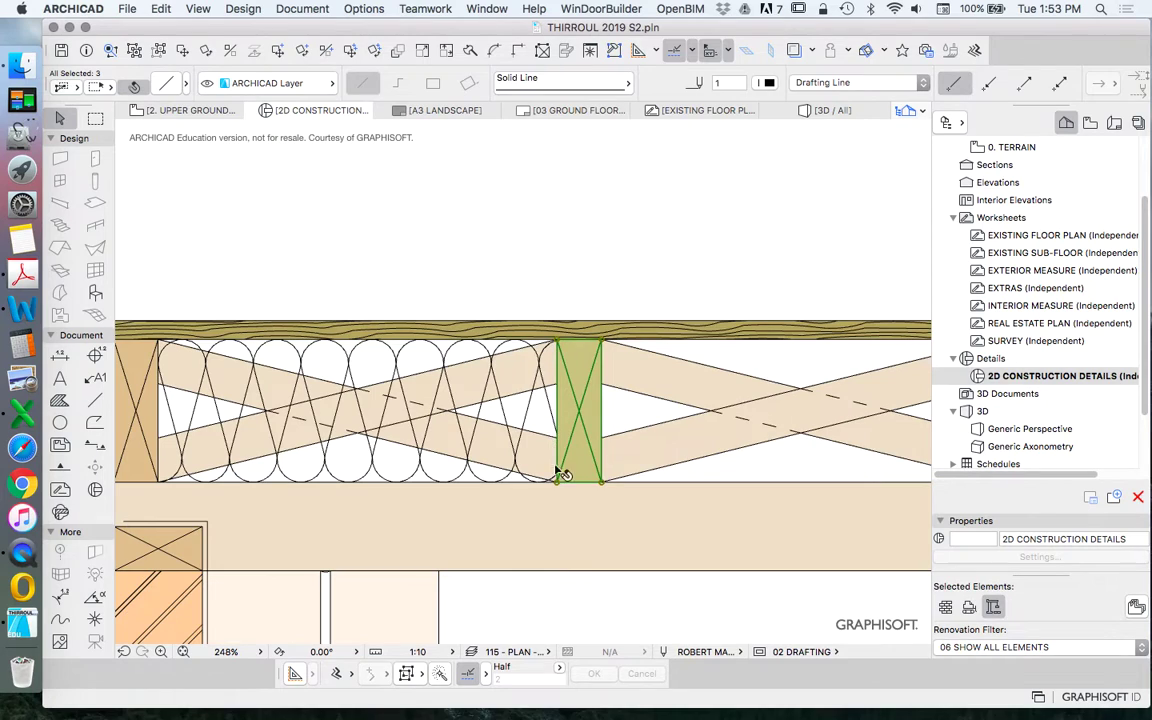
scroll(594, 348, down, 1)
scroll(593, 345, down, 1)
click(335, 350)
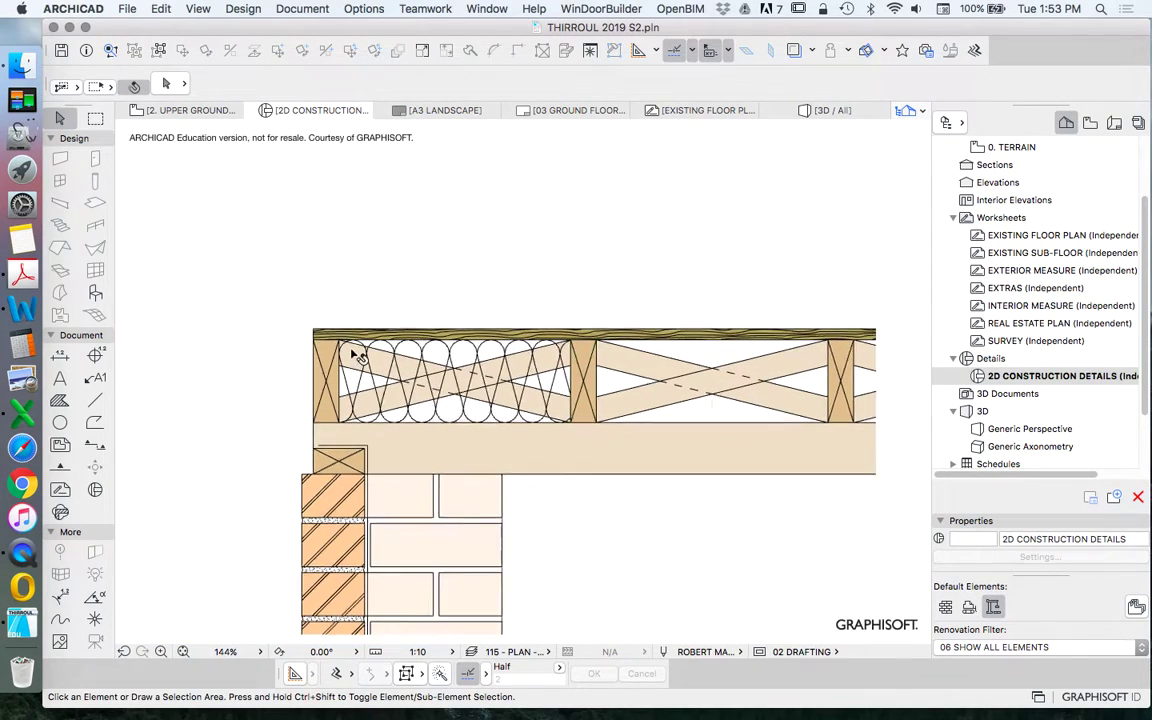
scroll(329, 334, up, 3)
key(Escape)
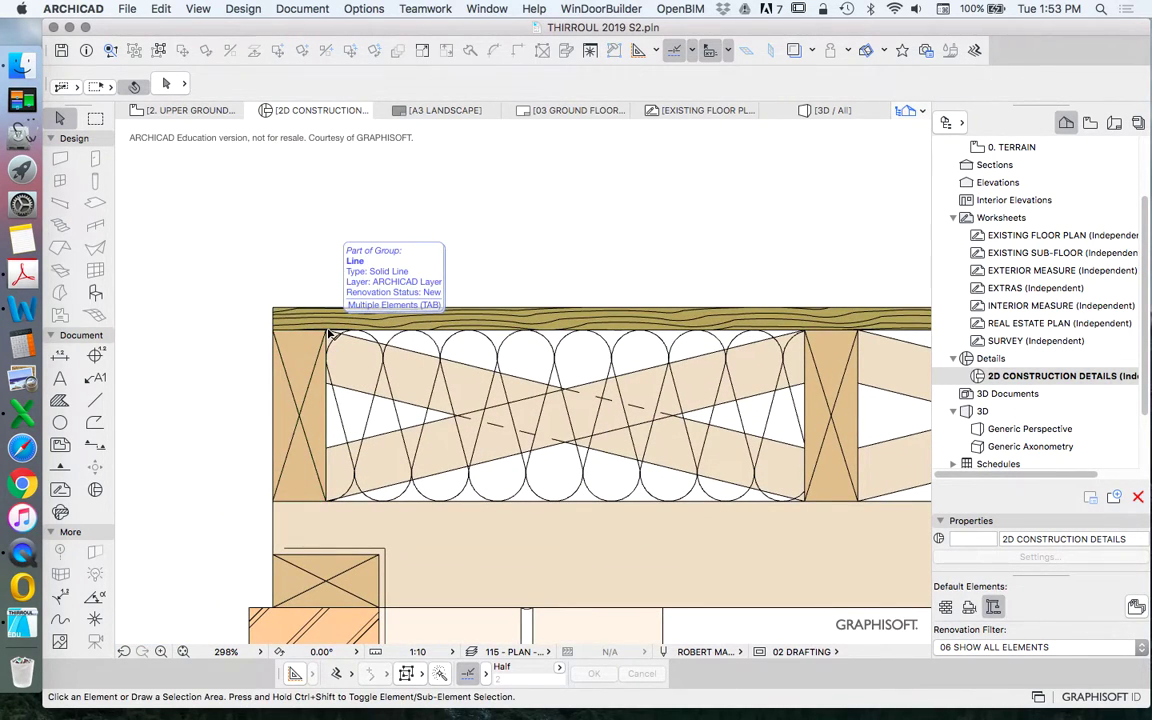
click(335, 333)
scroll(345, 333, down, 2)
scroll(348, 333, down, 2)
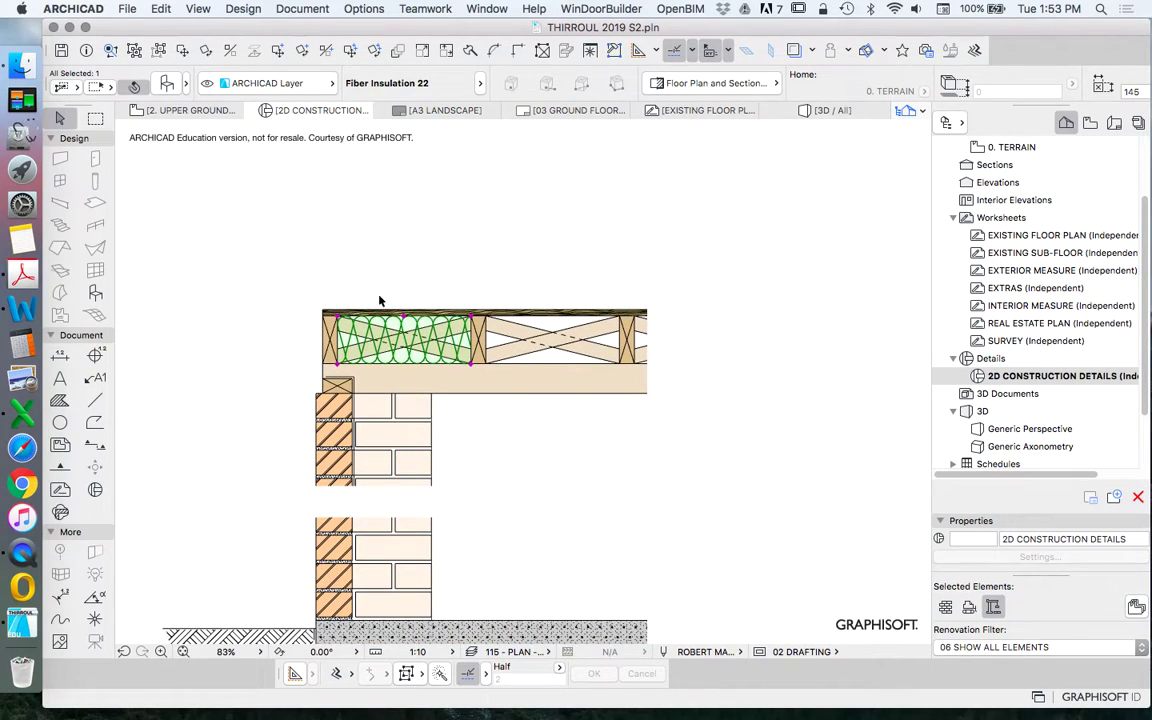
scroll(531, 337, up, 2)
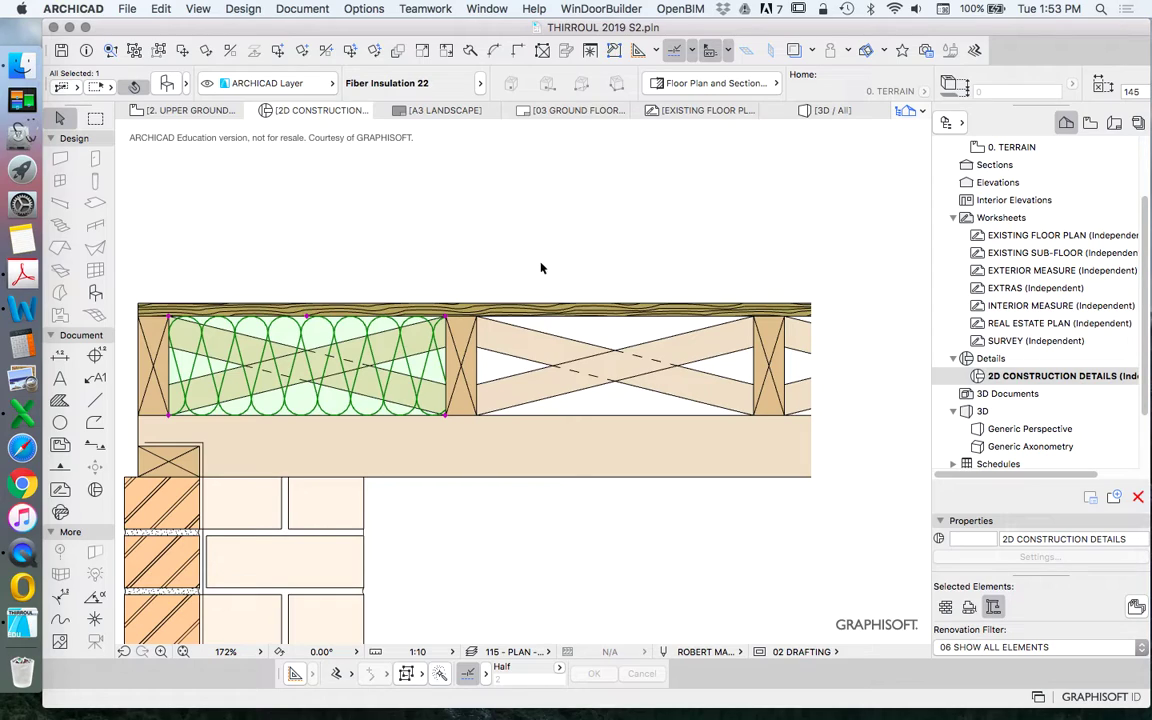
Set the Fill tool to the Rigid Insulation pattern with a black pen
click(511, 263)
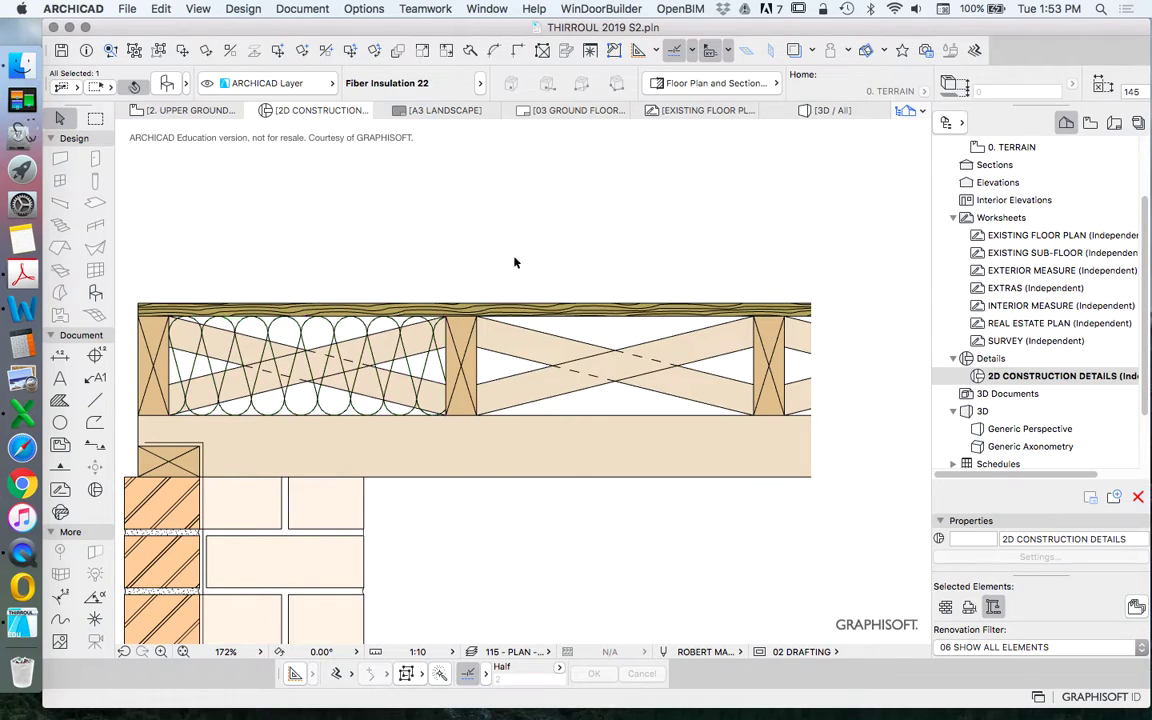
click(60, 400)
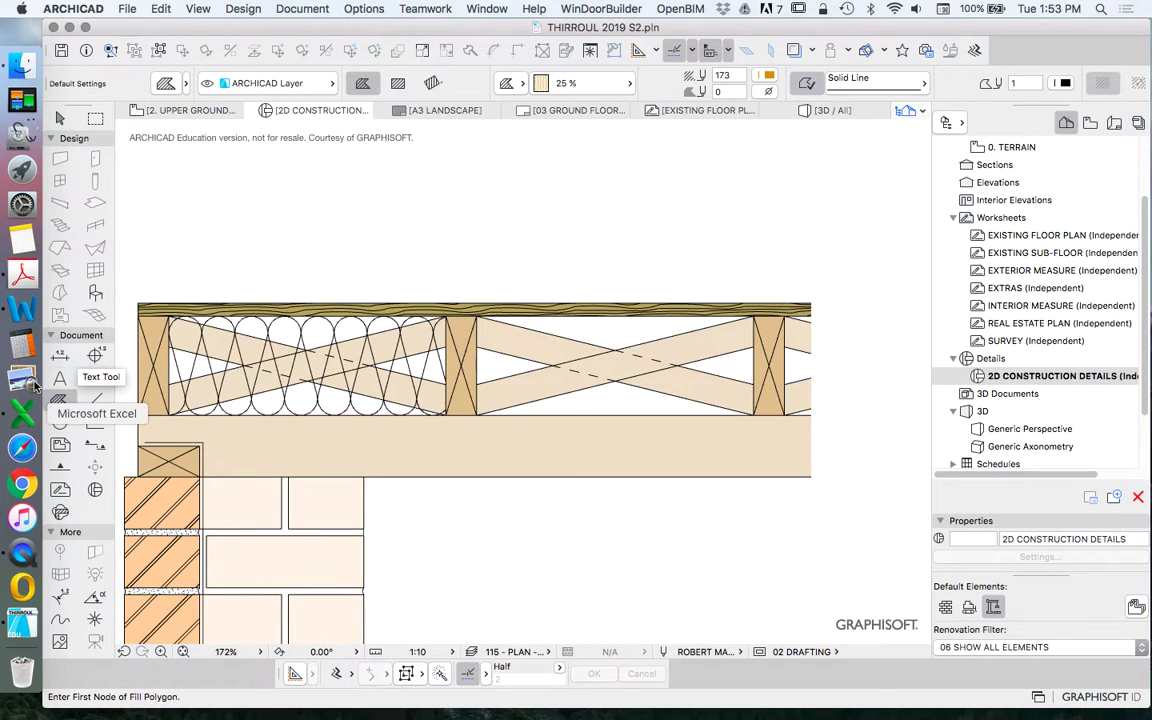
click(545, 83)
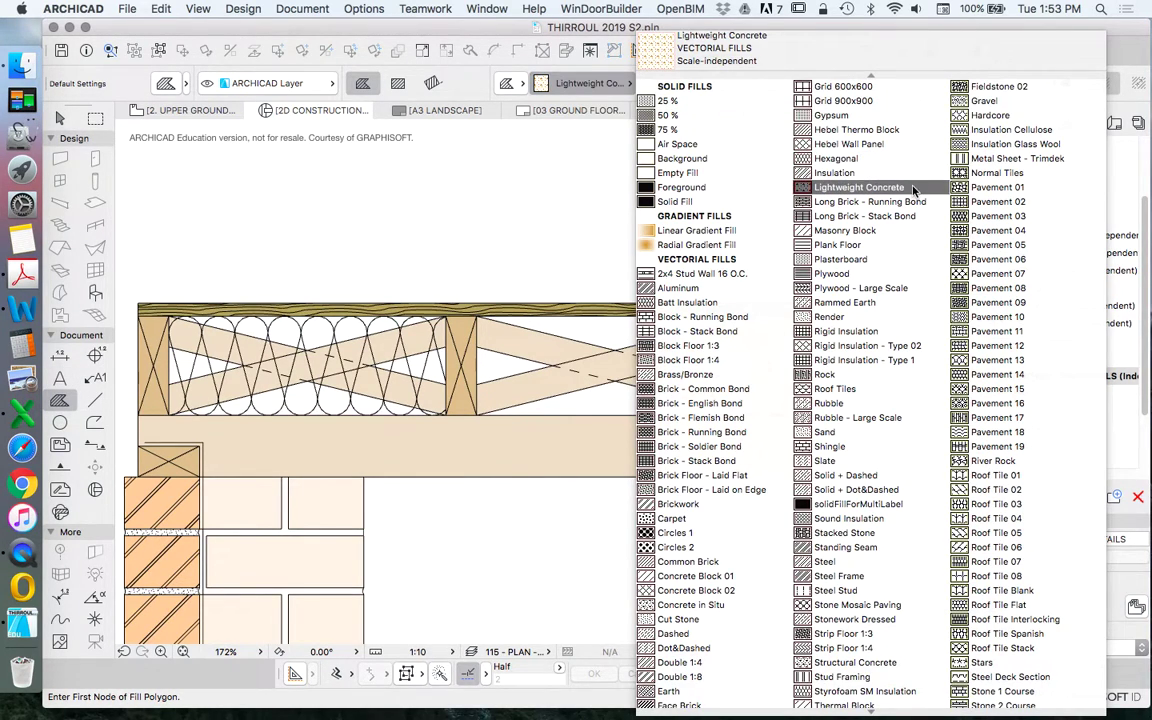
scroll(900, 188, down, 2)
scroll(911, 188, down, 6)
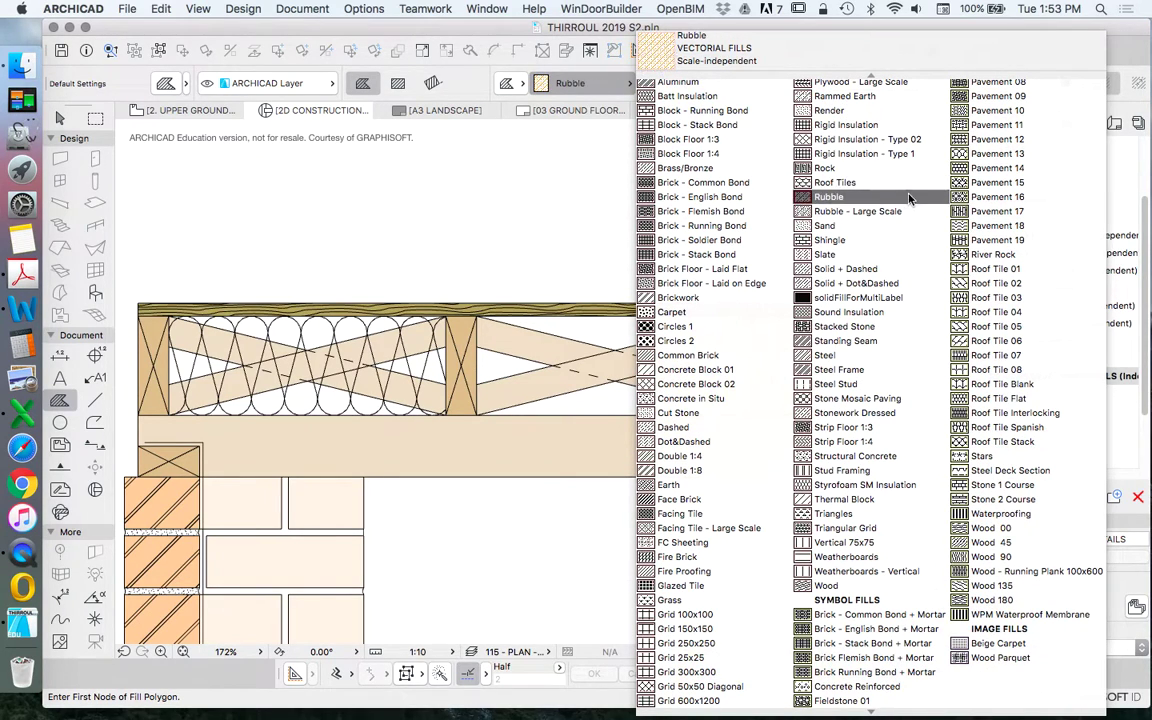
scroll(960, 300, up, 1)
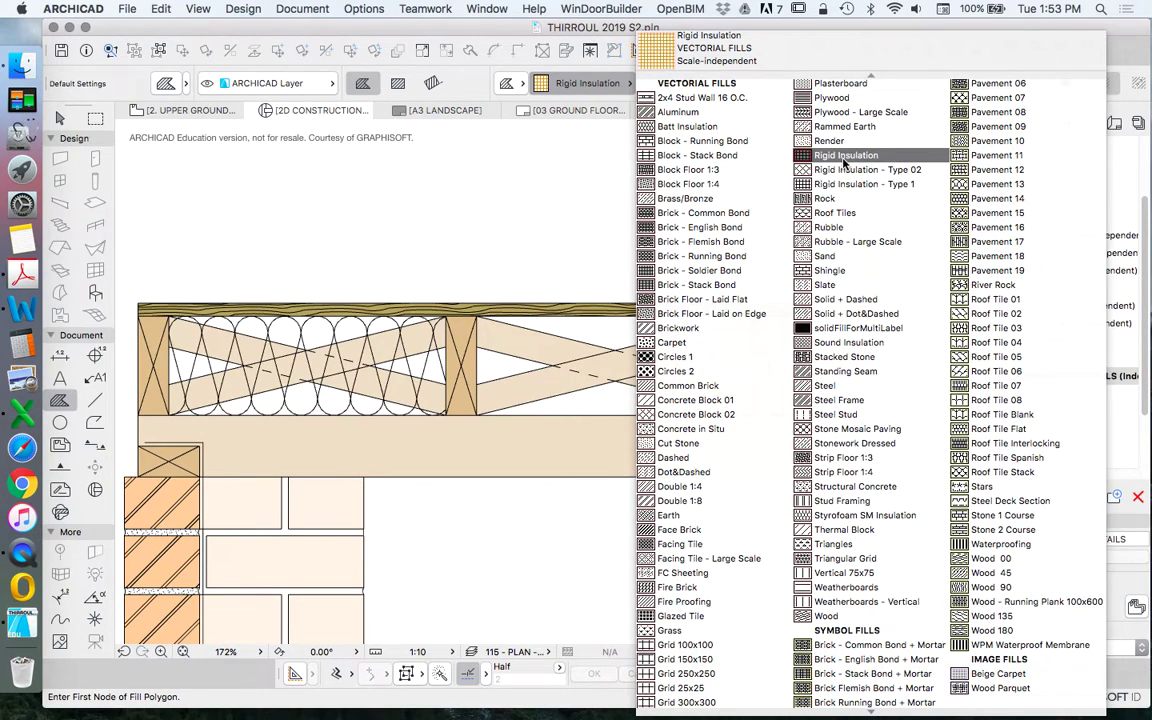
click(845, 157)
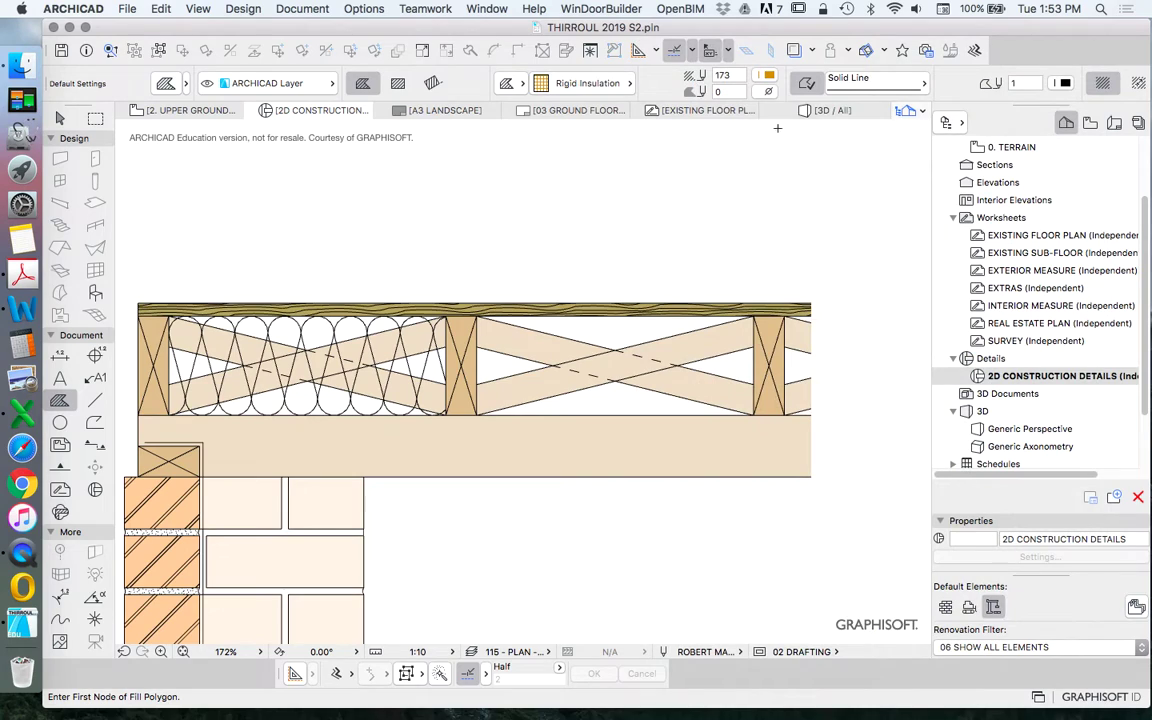
click(769, 76)
click(692, 55)
scroll(705, 365, up, 3)
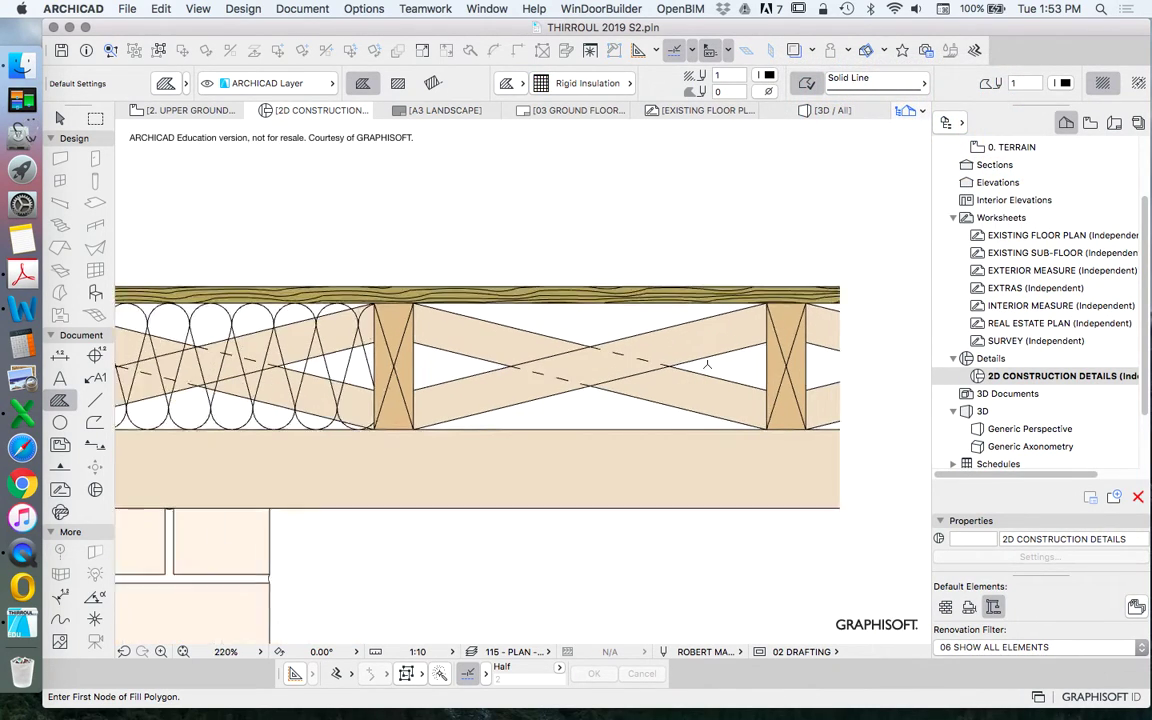
Draw a rectangular fill across the right joist bay and switch it to Rigid Insulation - Type 02
click(397, 83)
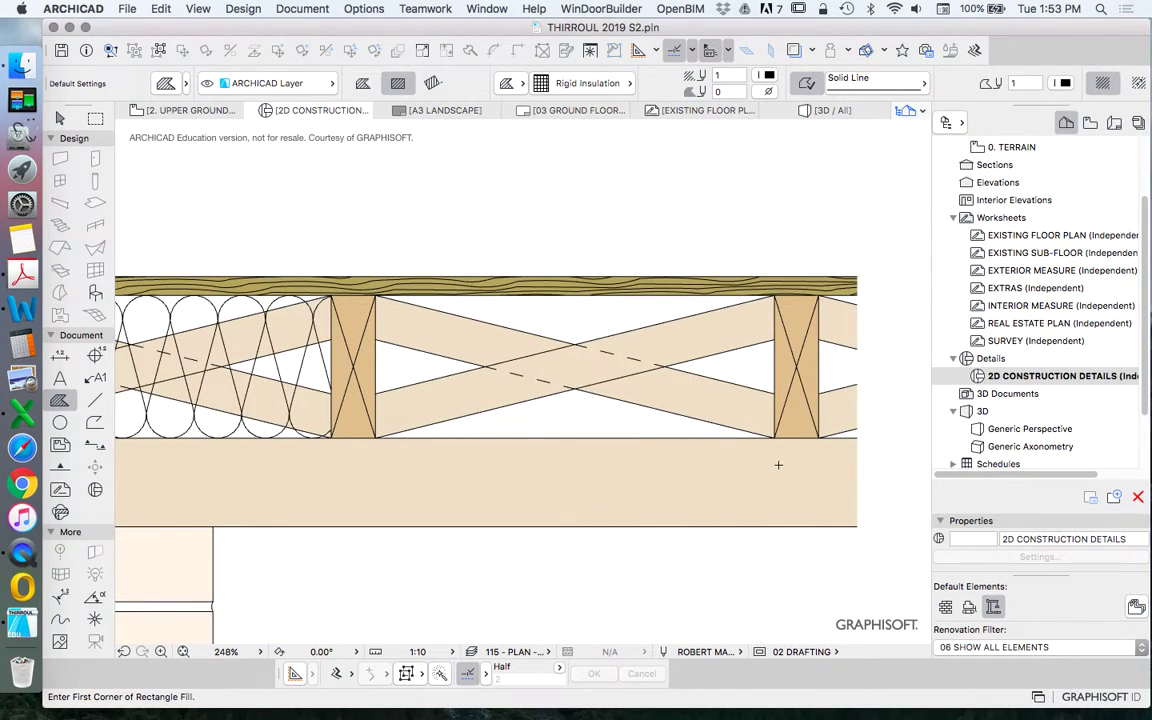
click(775, 437)
click(377, 297)
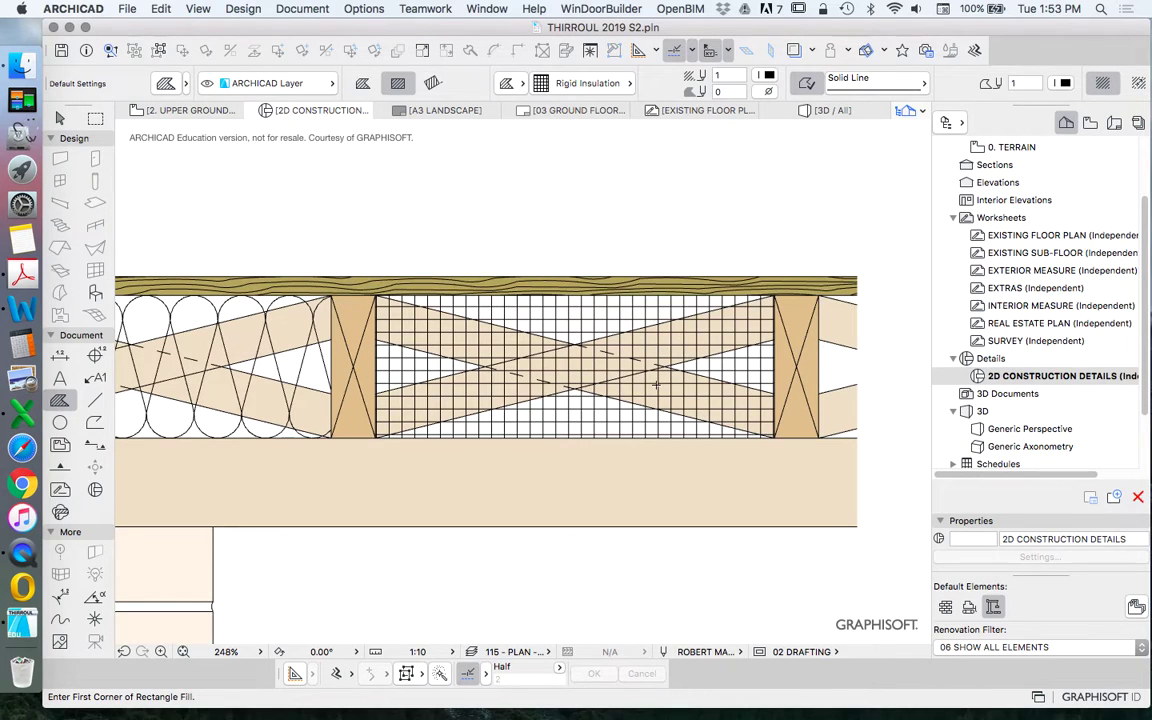
shift+click(578, 432)
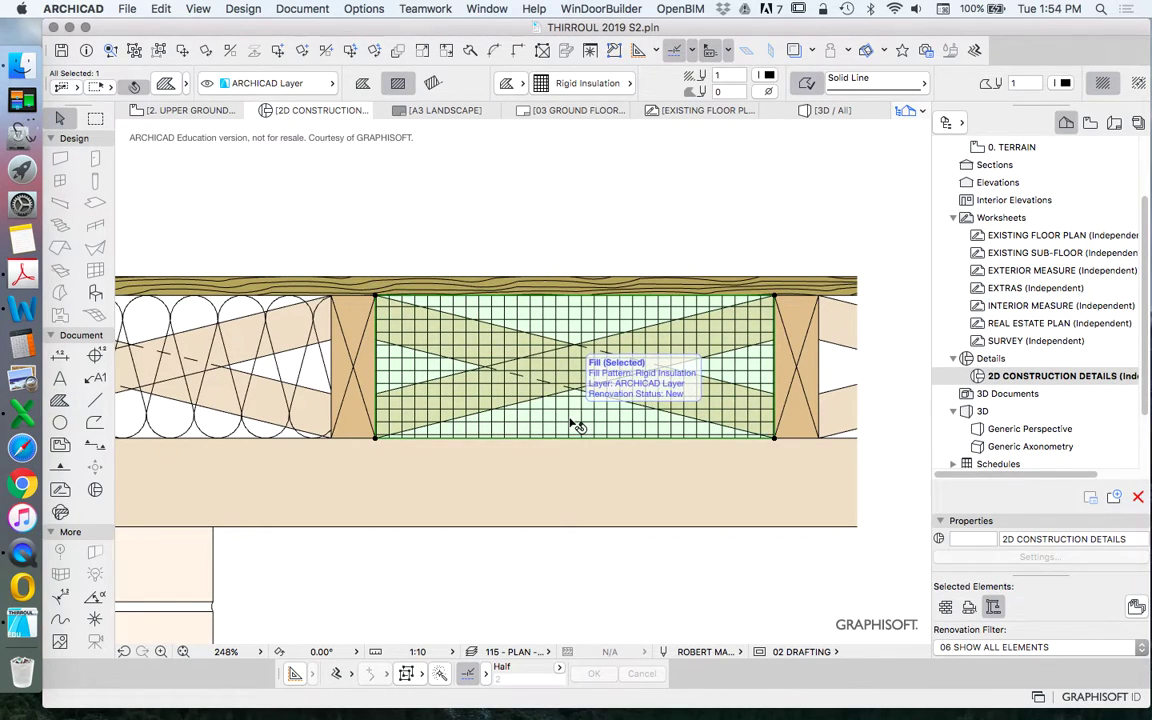
scroll(612, 277, down, 4)
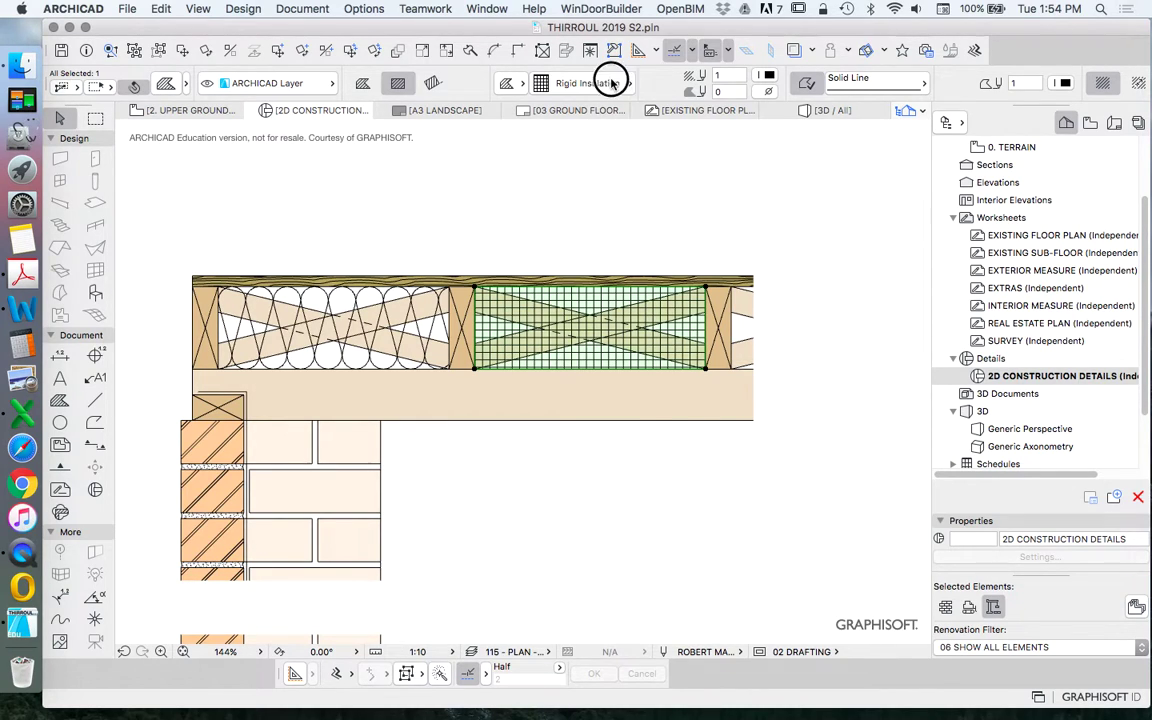
click(560, 83)
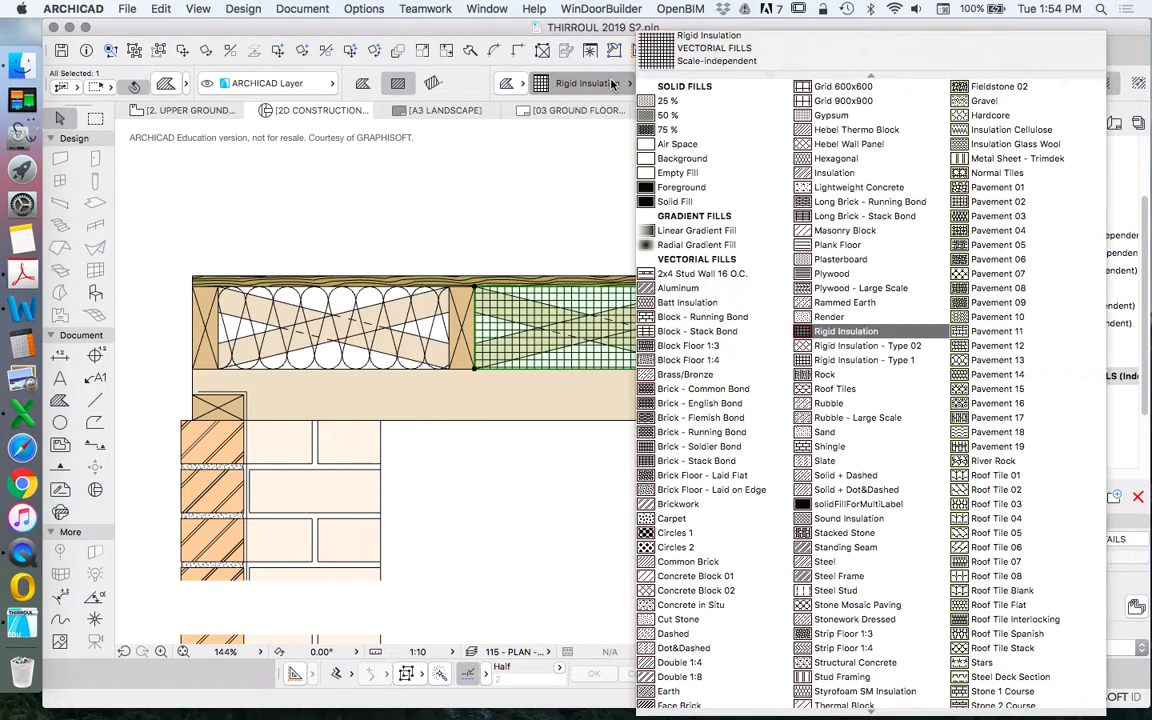
click(866, 349)
key(Escape)
scroll(707, 339, up, 3)
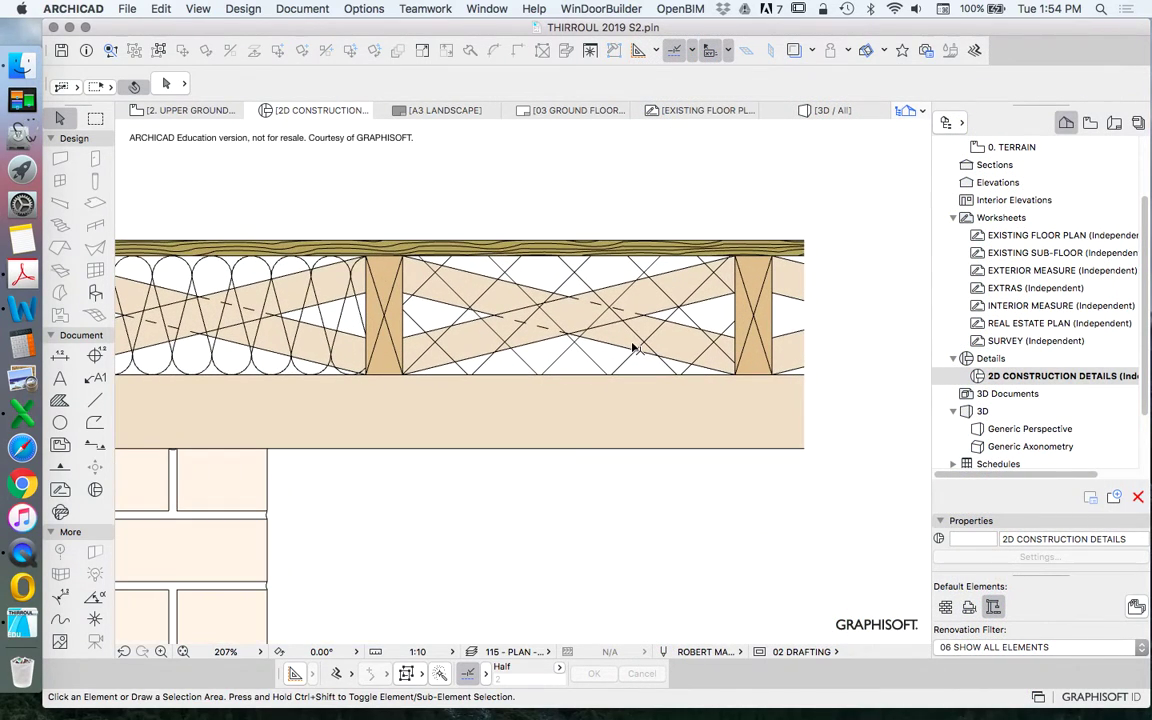
Change the joist-bay fill's pattern to Hexagonal
click(580, 368)
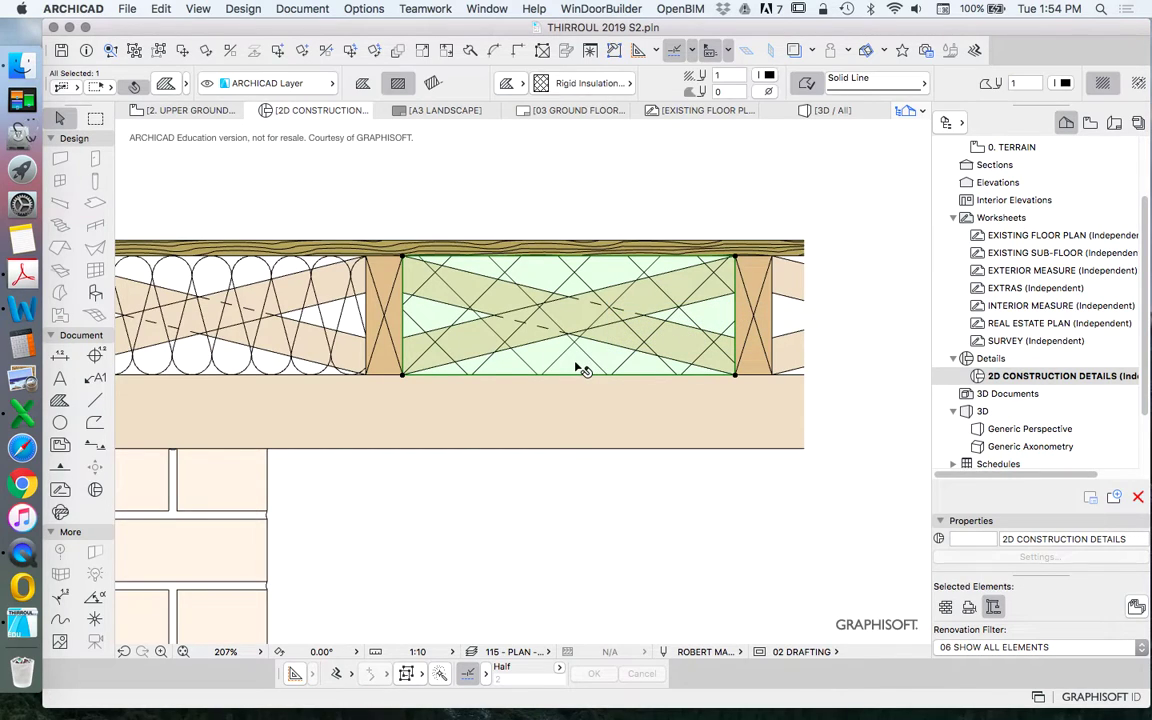
click(630, 86)
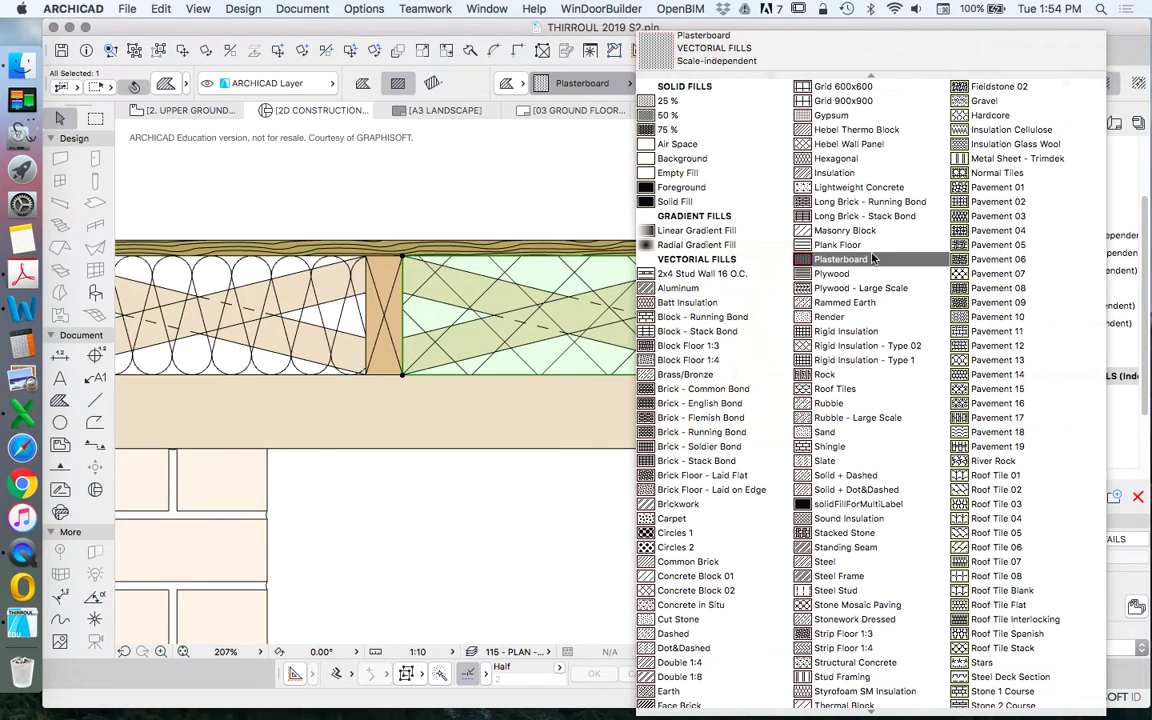
key(h)
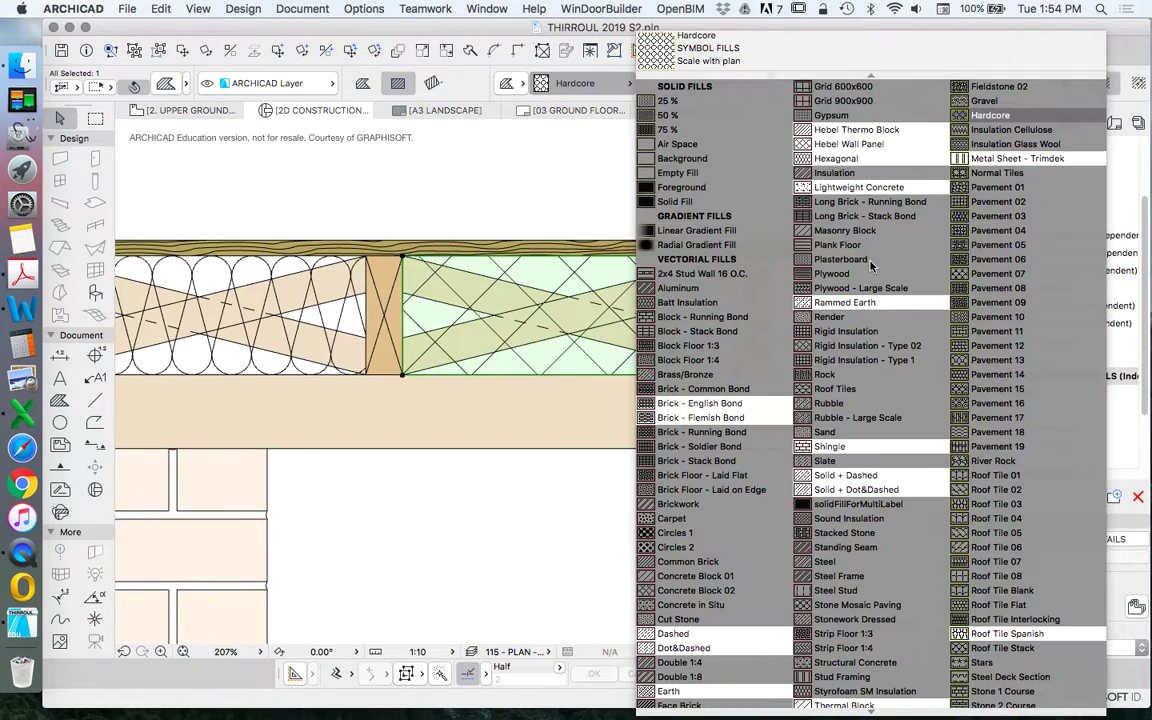
click(837, 160)
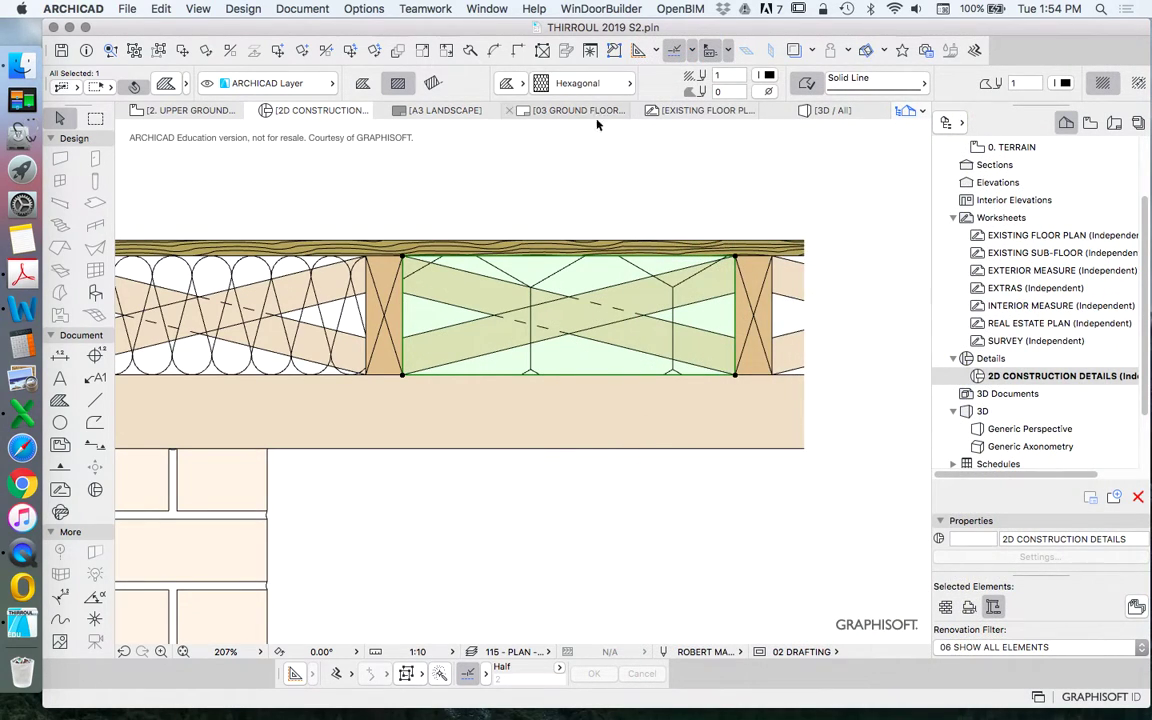
scroll(600, 240, down, 5)
Pick up the Hexagonal fill's settings and bring up the Fills attribute definitions
scroll(610, 245, up, 5)
key(Escape)
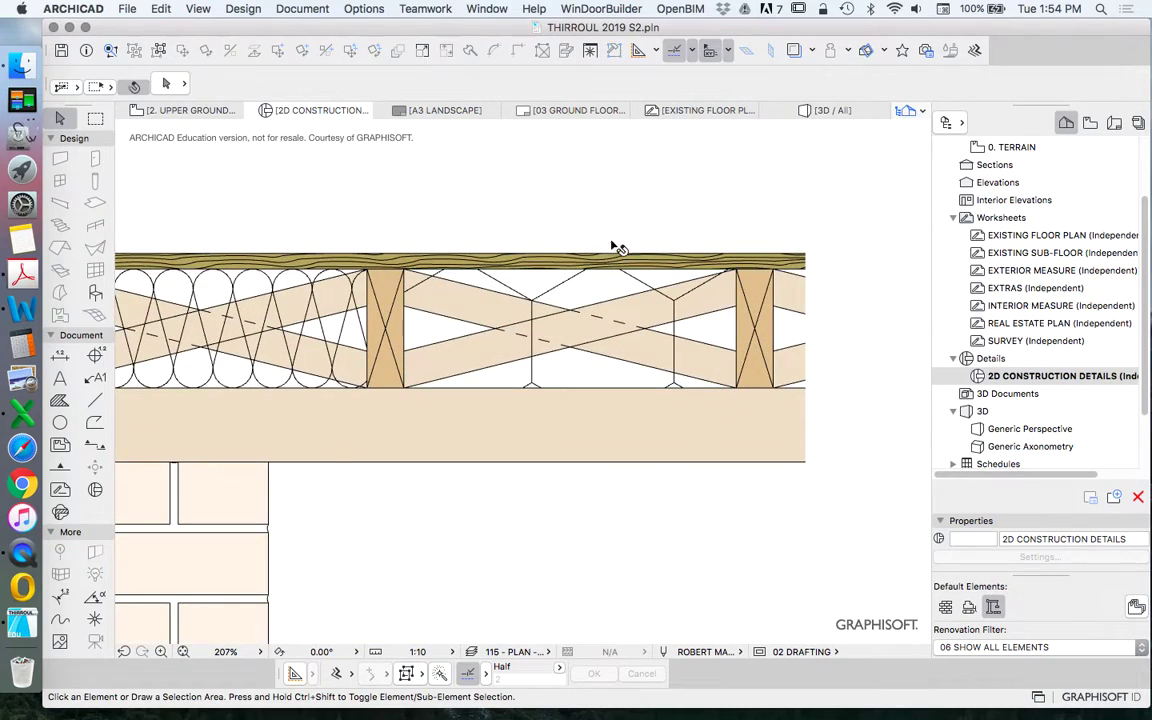
scroll(618, 248, left, 5)
scroll(648, 296, right, 5)
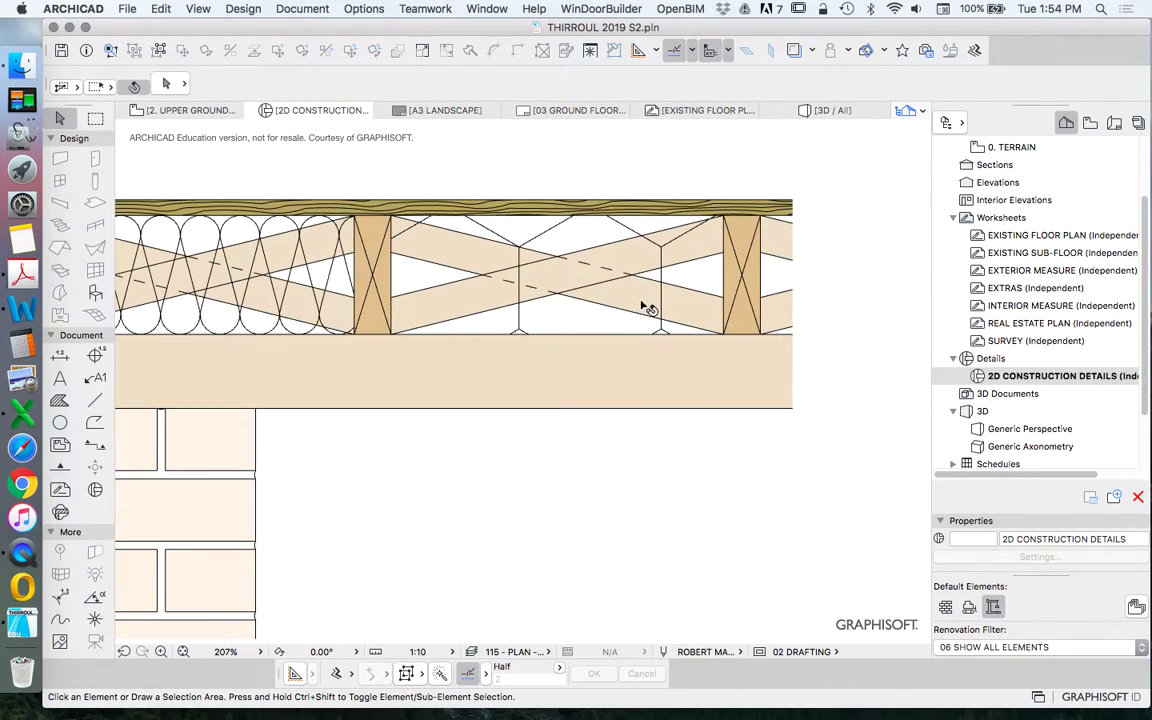
alt+click(569, 312)
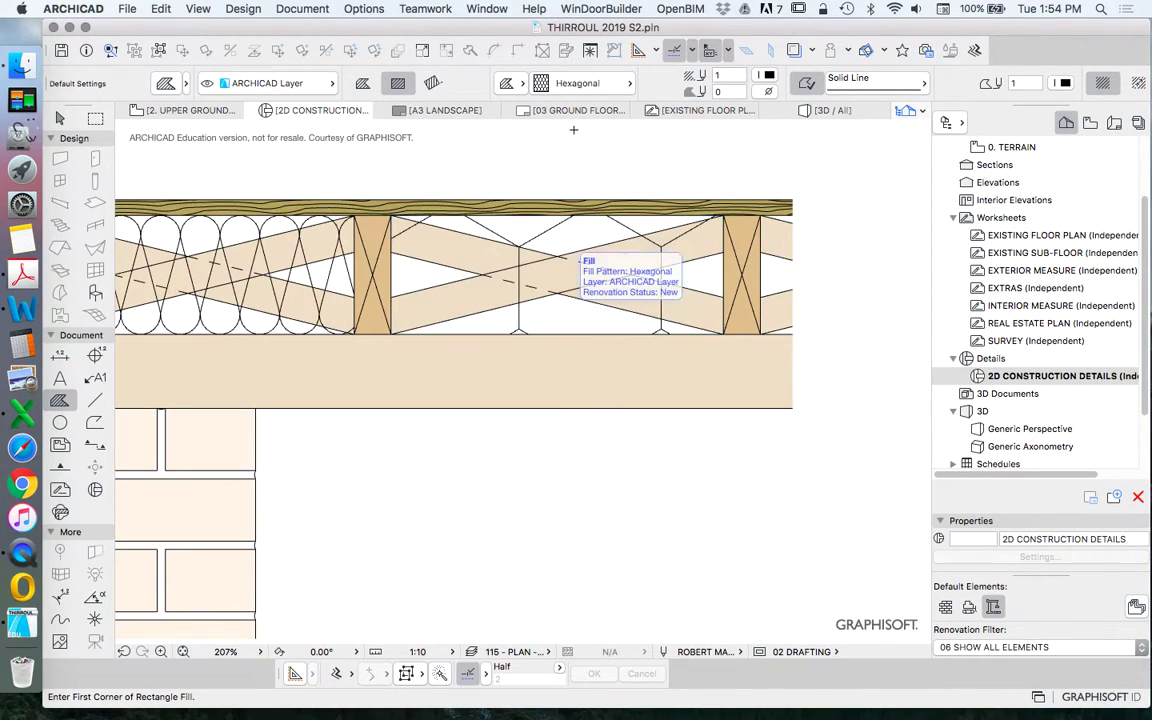
click(366, 9)
mouse_move(390, 26)
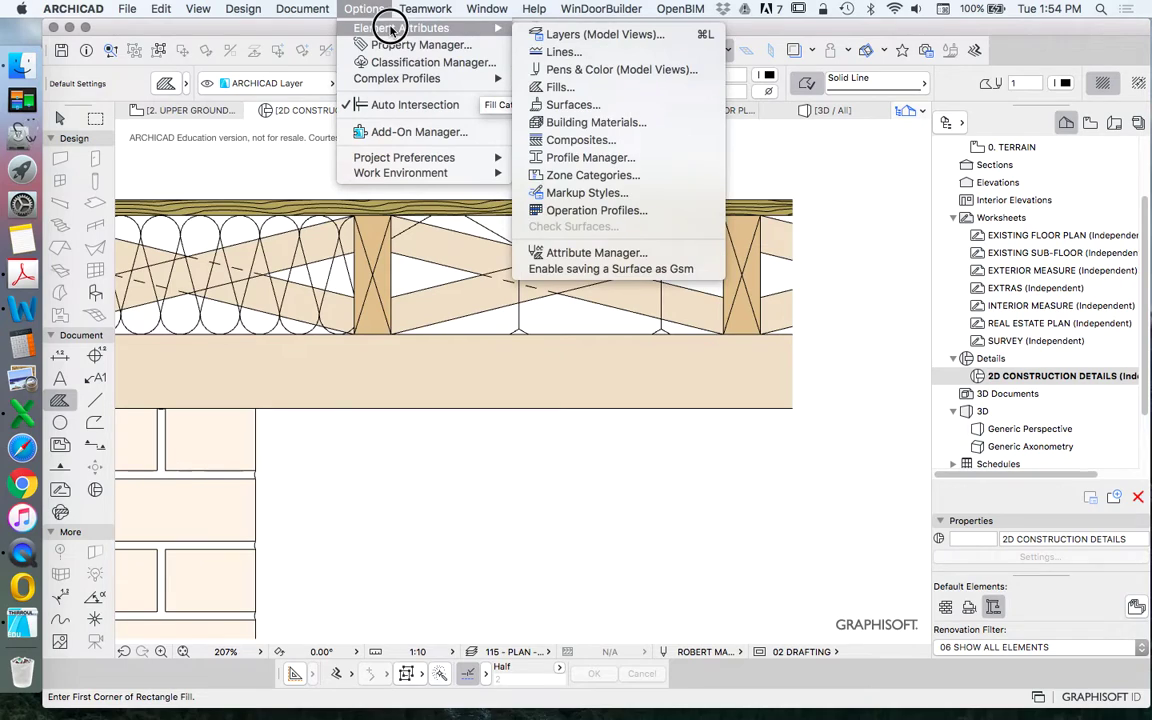
click(593, 94)
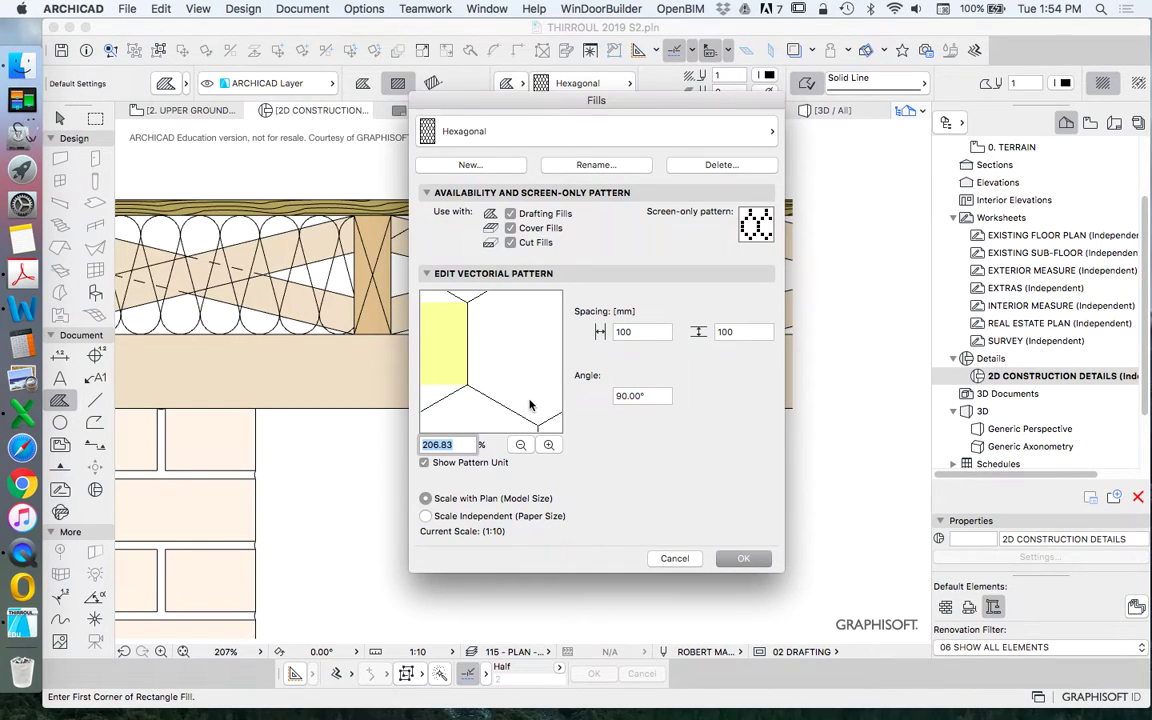
Duplicate Hexagonal as a new rigid insulation fill with 10 × 10 pattern spacing
click(477, 168)
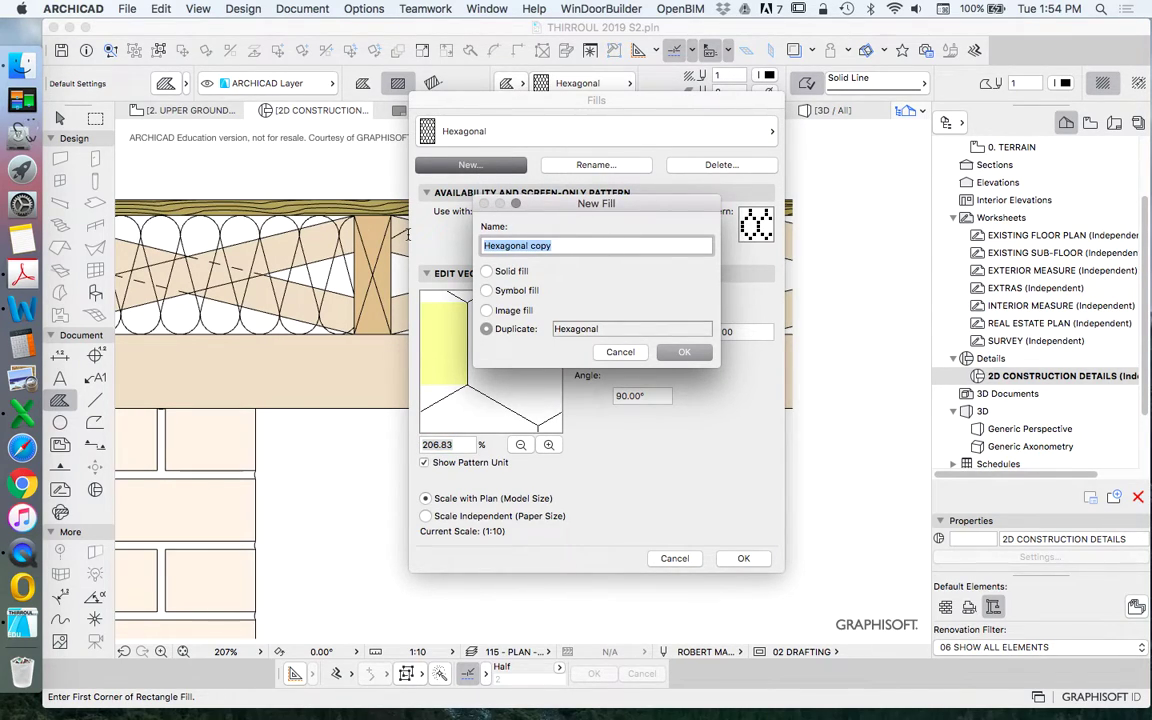
text(ROBERT INSULATION RIGID)
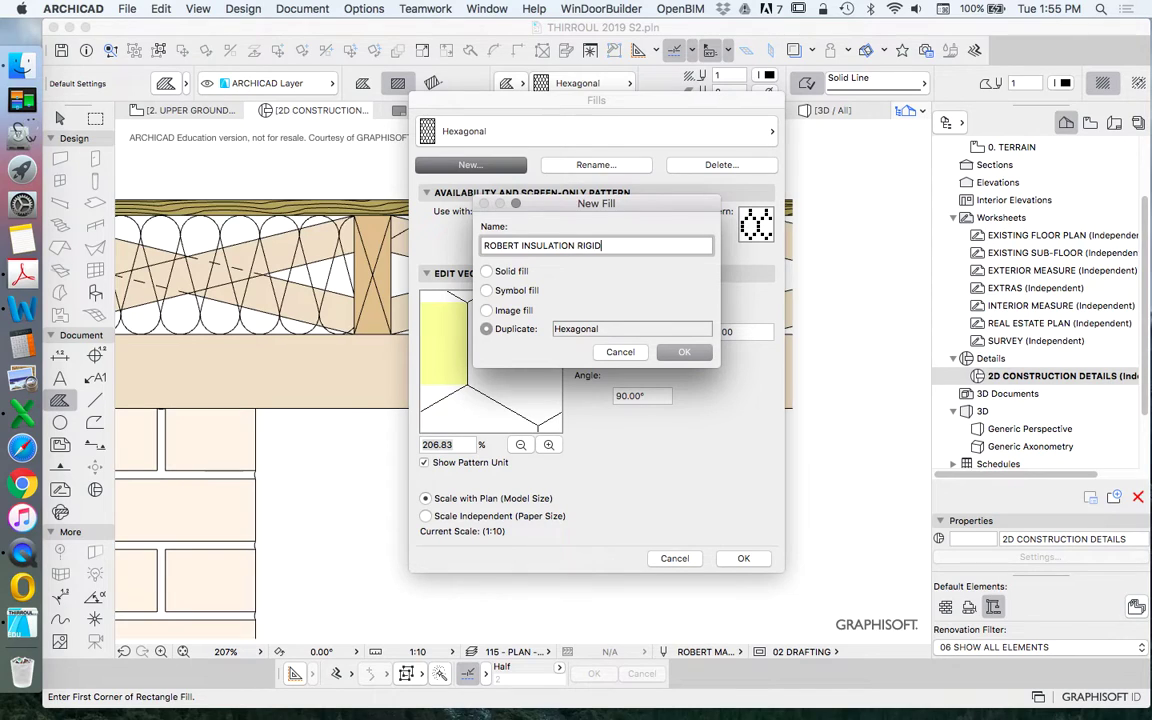
click(680, 352)
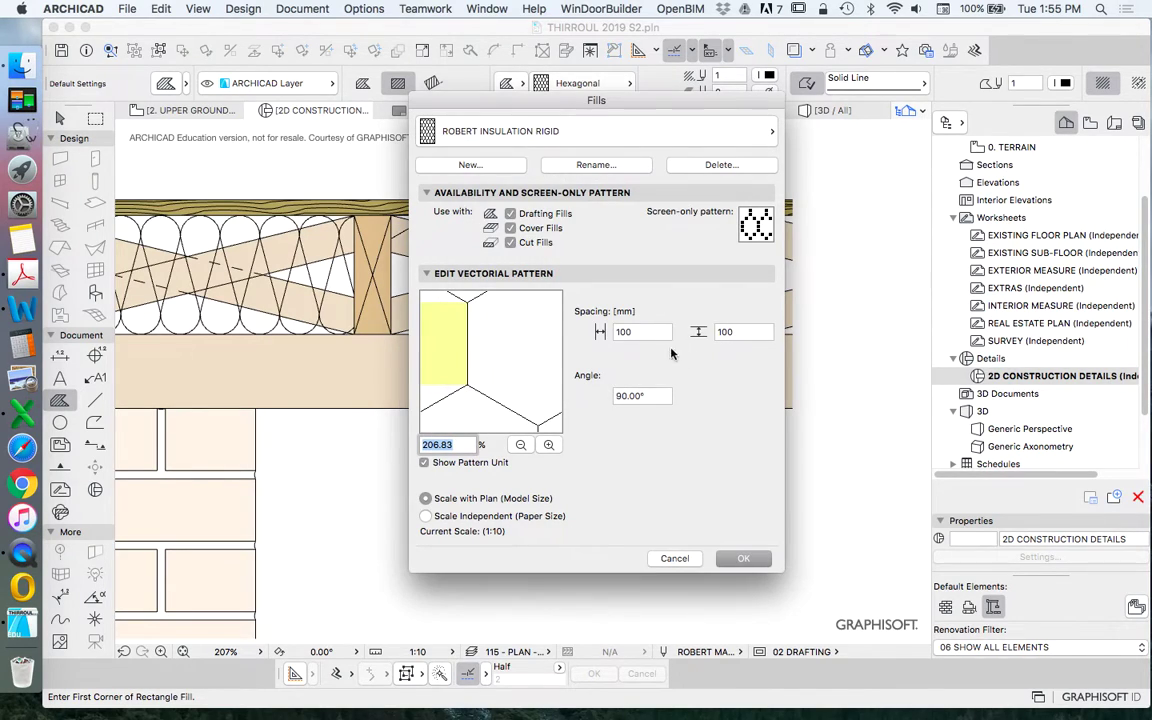
double_click(627, 332)
text(10)
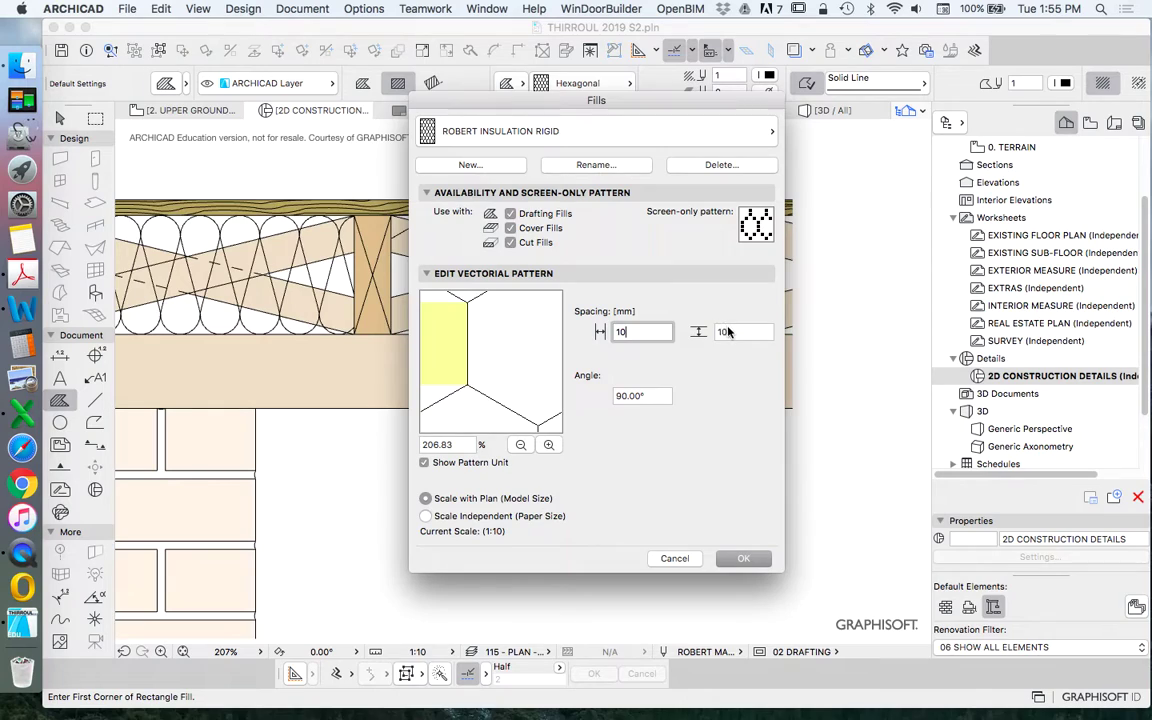
key(Tab)
text(10)
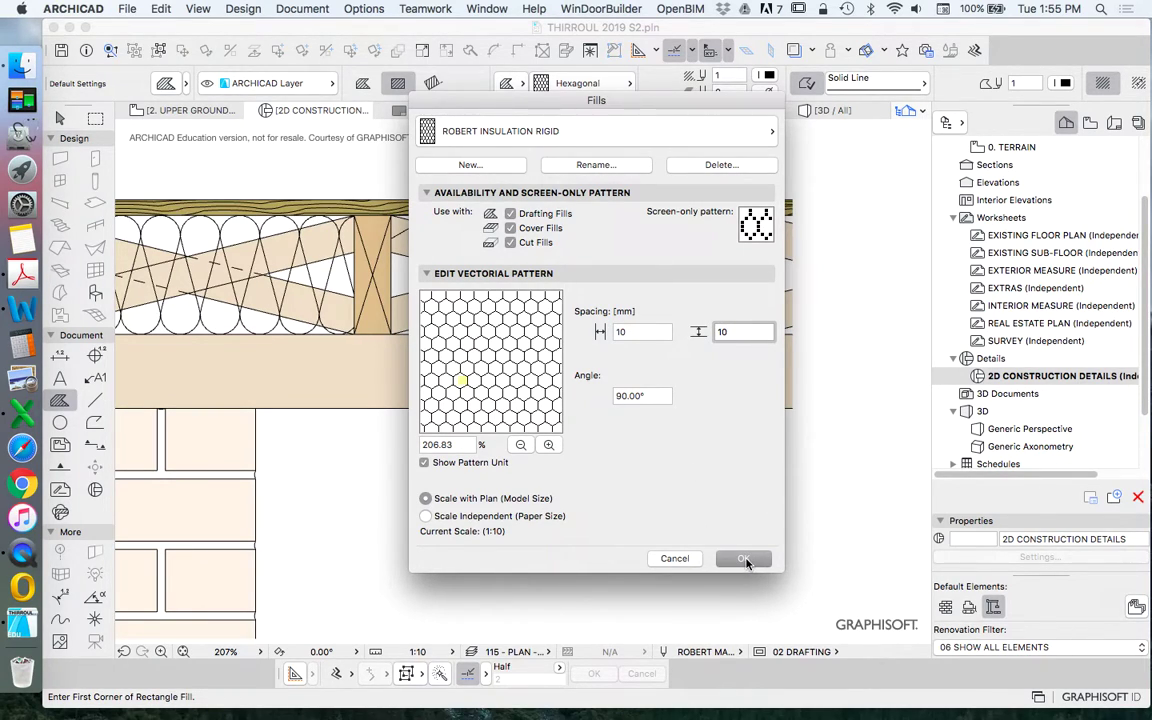
Apply the new custom small-hexagon rigid insulation pattern to the joist bay fill
click(744, 559)
shift+click(563, 314)
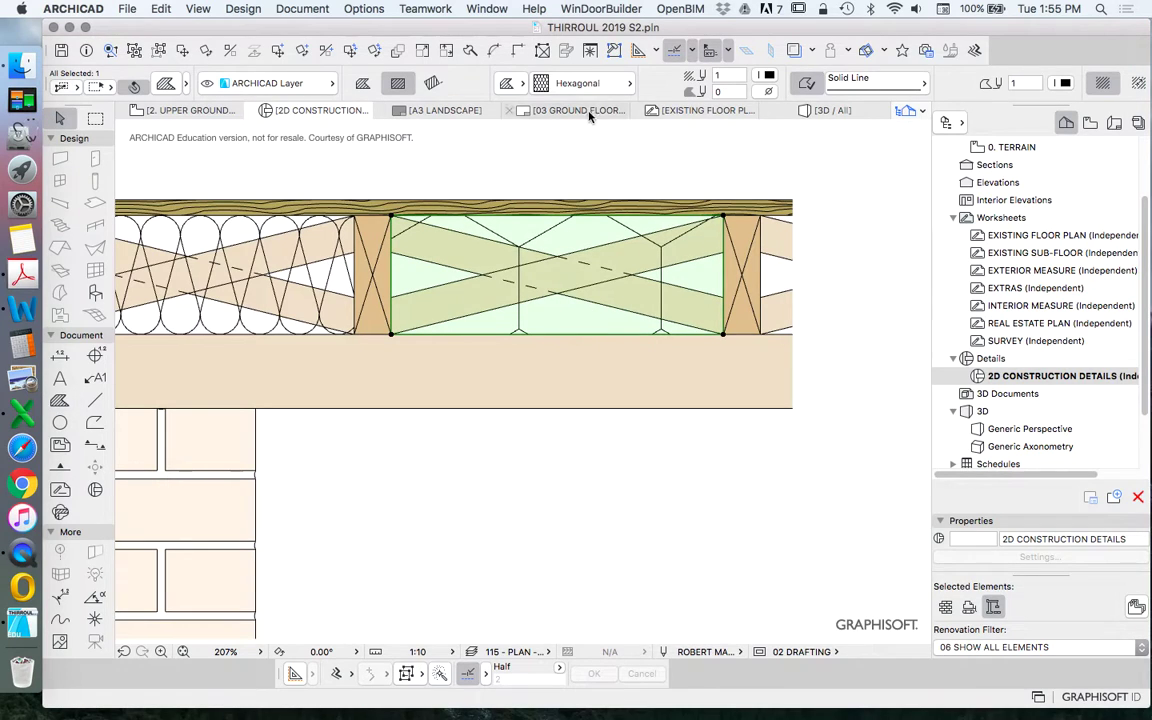
click(595, 86)
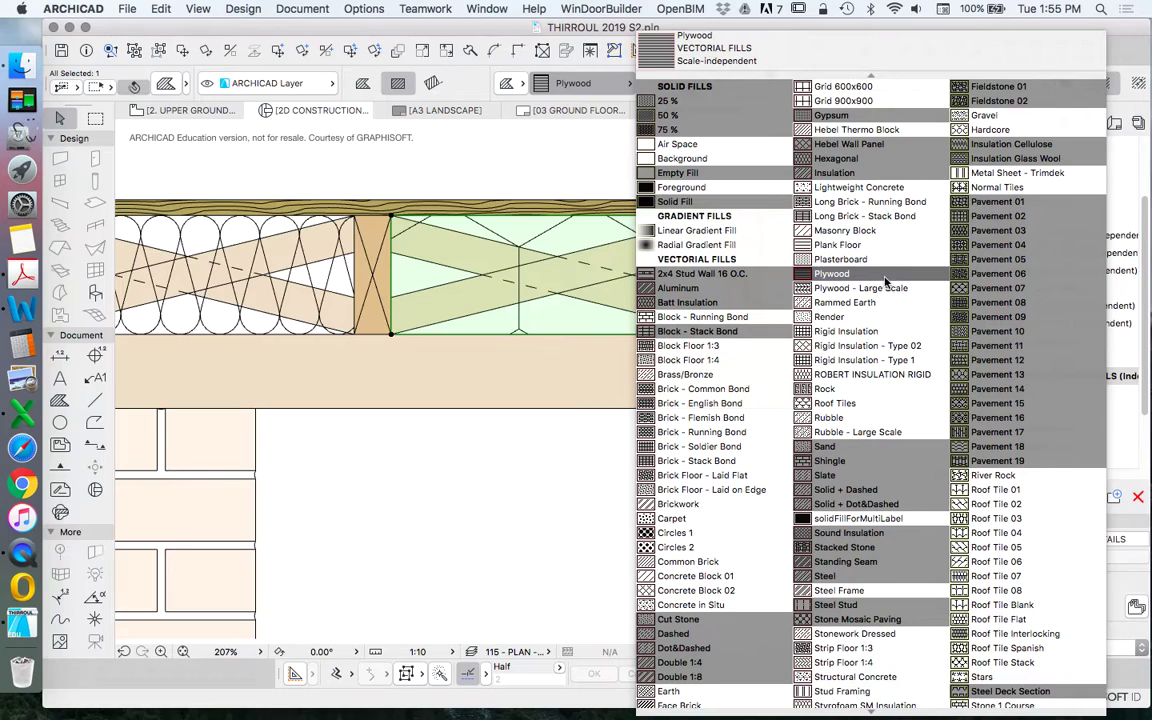
scroll(880, 295, down, 5)
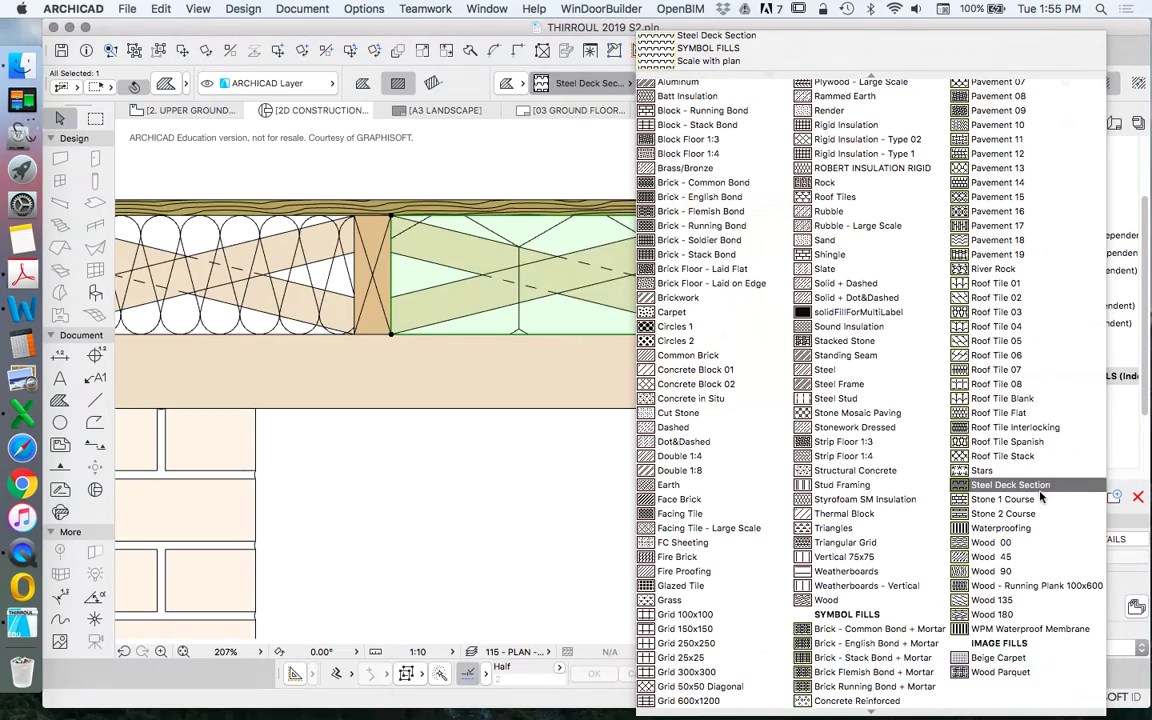
scroll(990, 450, up, 5)
scroll(960, 430, down, 5)
scroll(970, 370, up, 5)
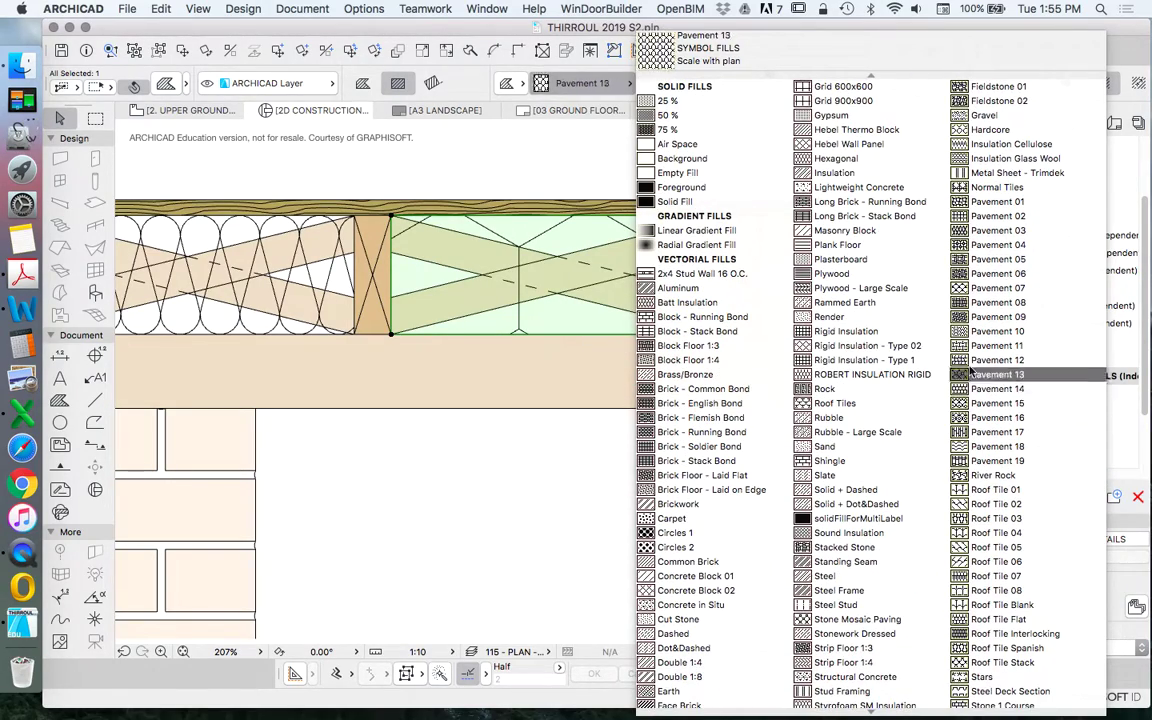
click(872, 374)
scroll(620, 388, down, 5)
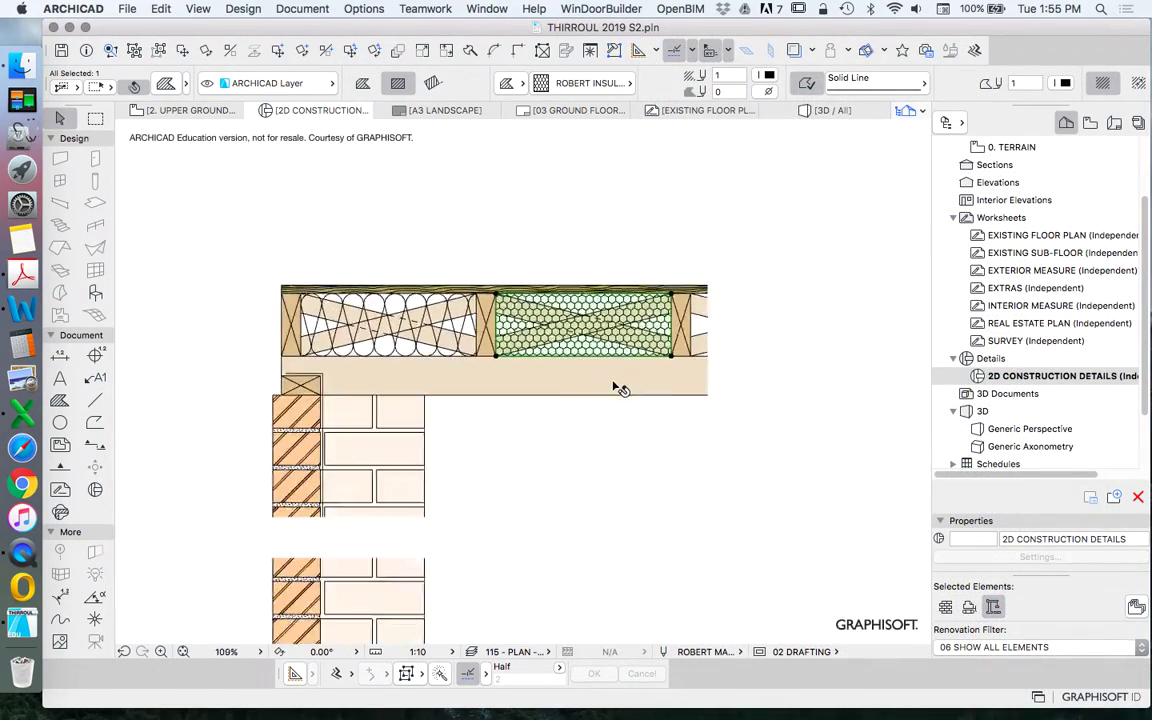
scroll(620, 388, up, 10)
key(Escape)
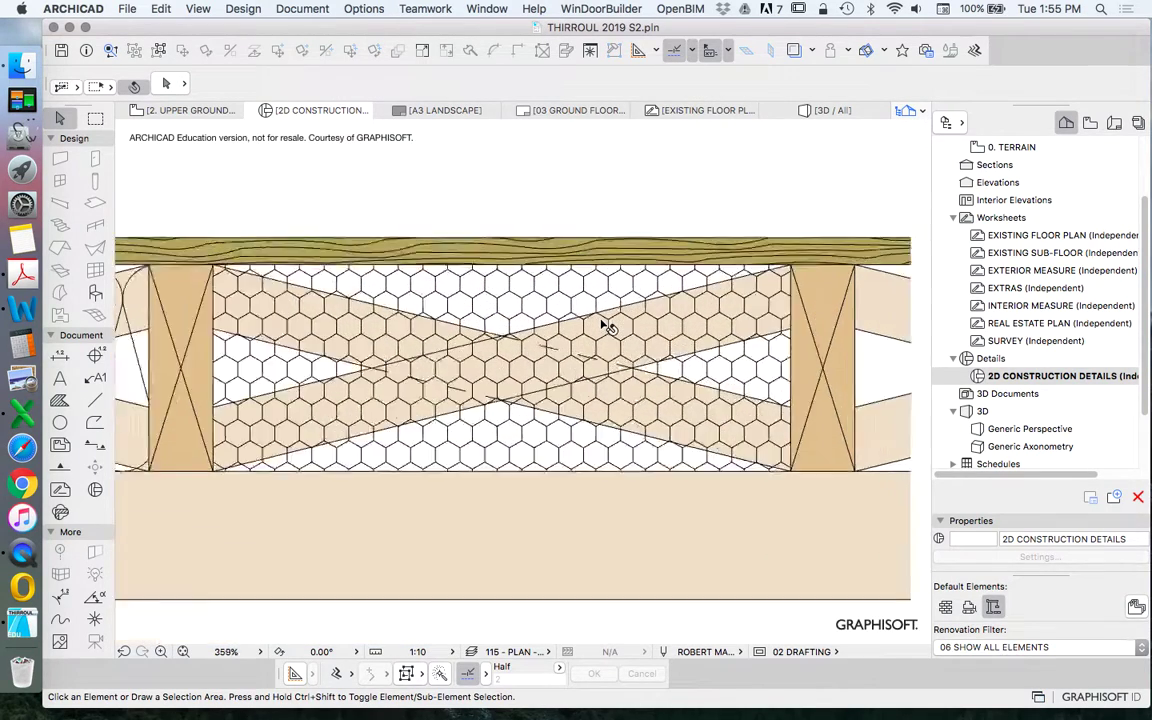
Draw the hexagon insulation fill in grey pen 13 and review the result
scroll(605, 325, down, 2)
scroll(600, 321, down, 2)
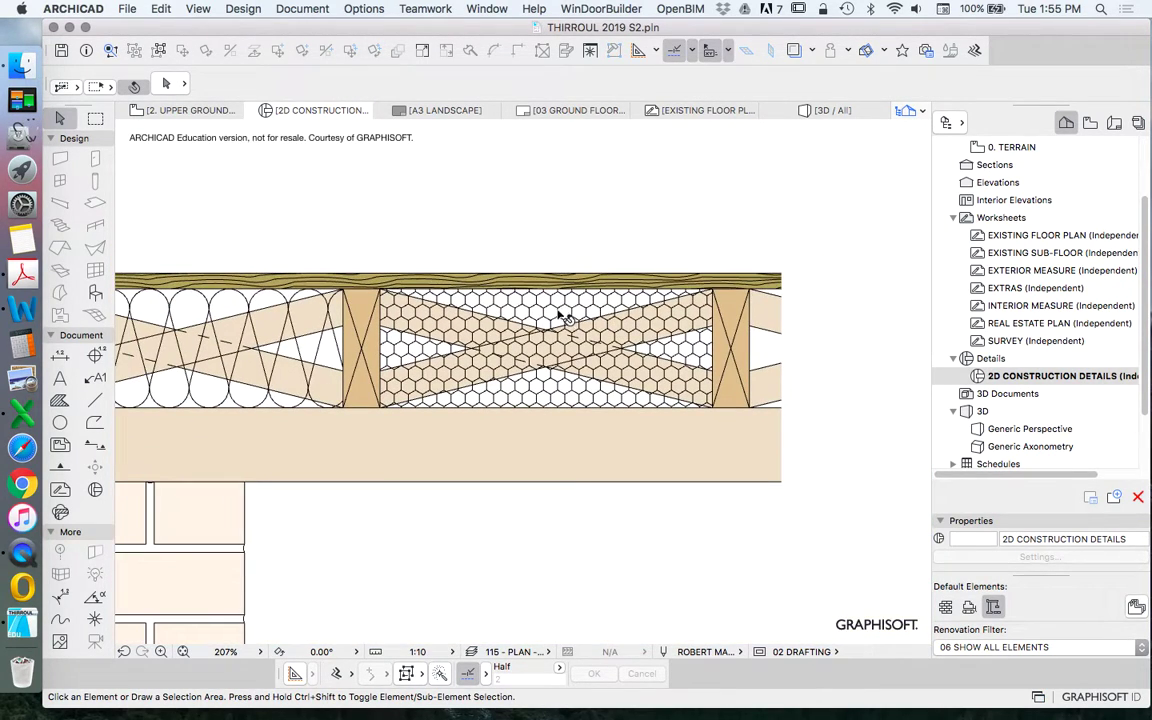
click(548, 308)
click(768, 79)
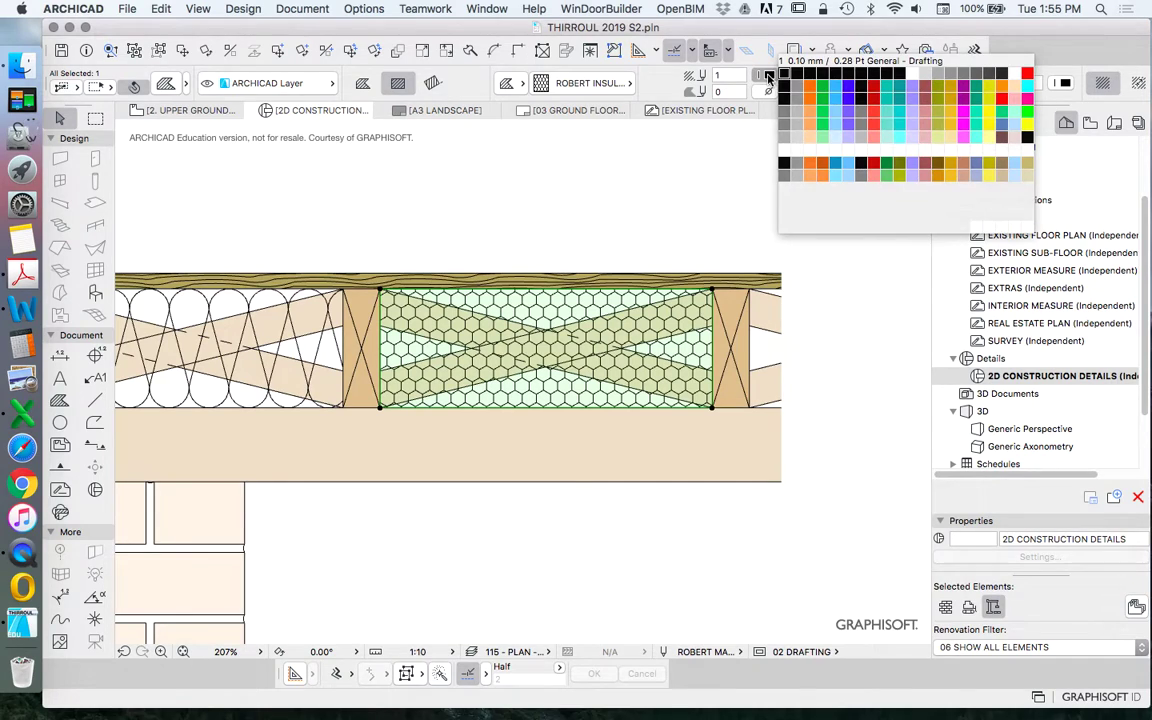
click(941, 84)
click(679, 216)
scroll(568, 311, down, 5)
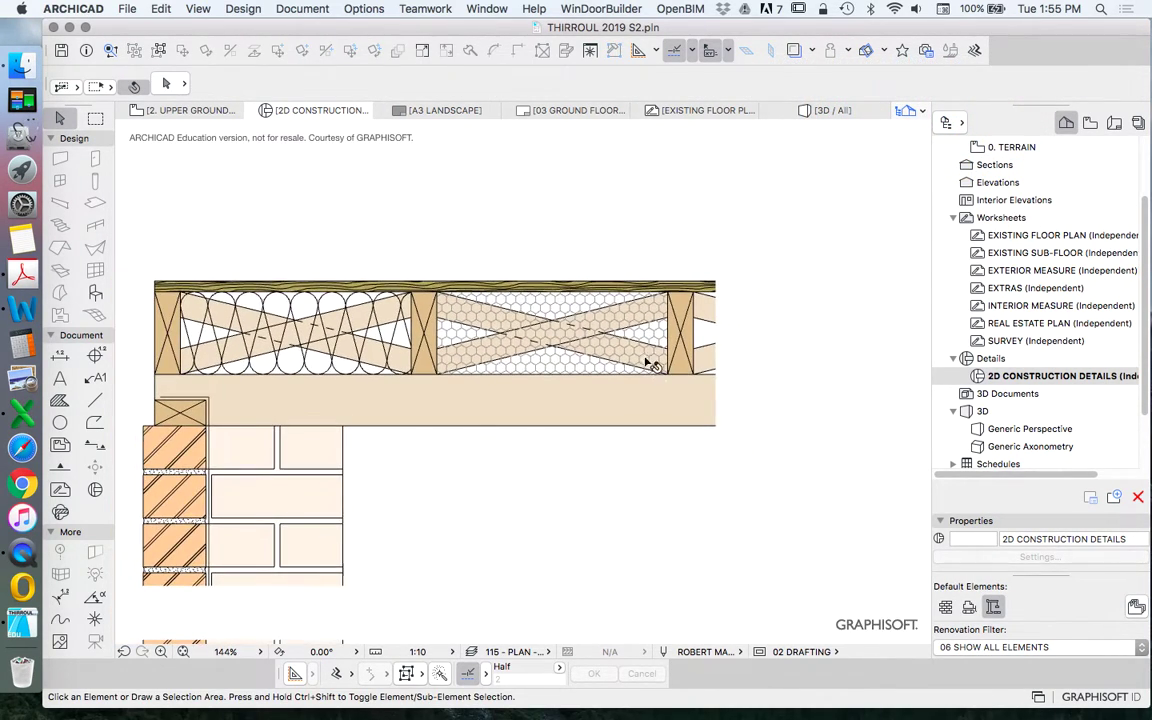
scroll(540, 305, up, 7)
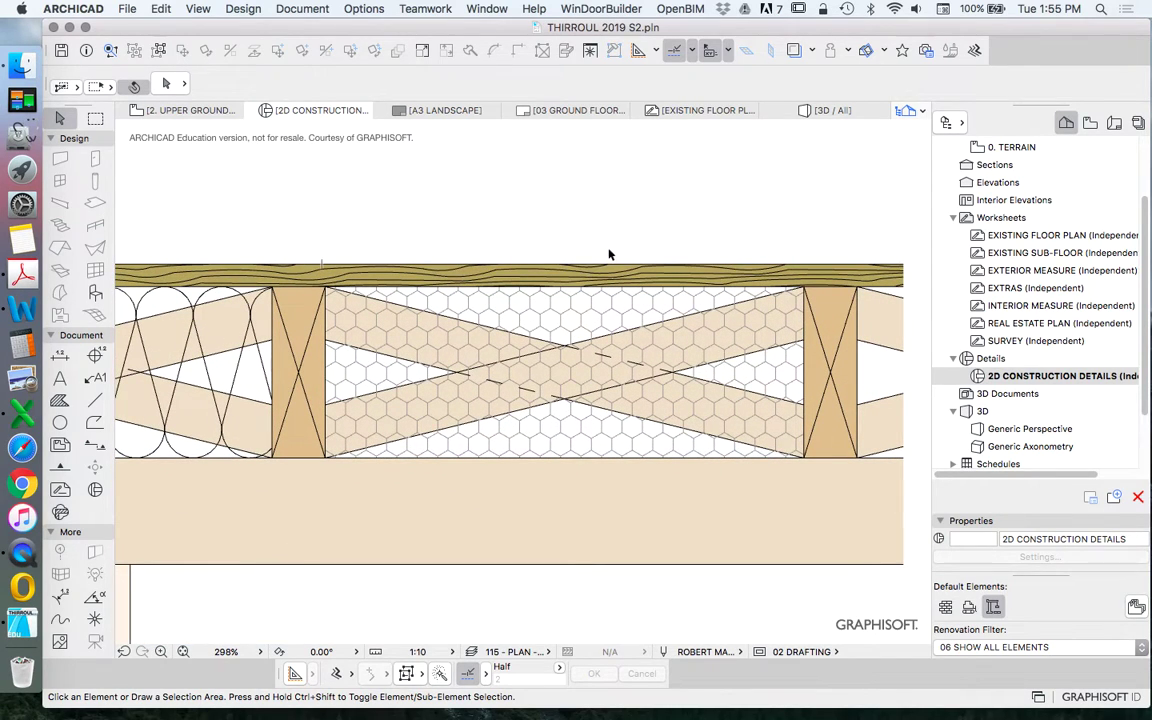
scroll(608, 255, down, 4)
scroll(627, 252, up, 2)
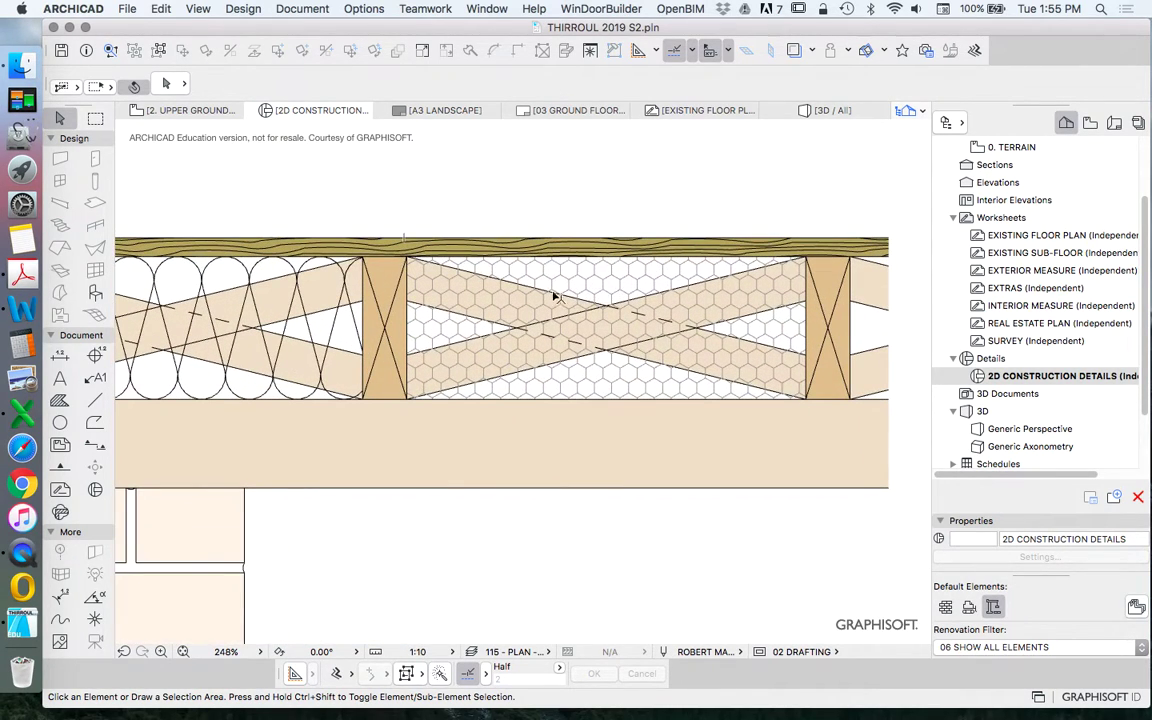
click(600, 283)
scroll(593, 303, down, 5)
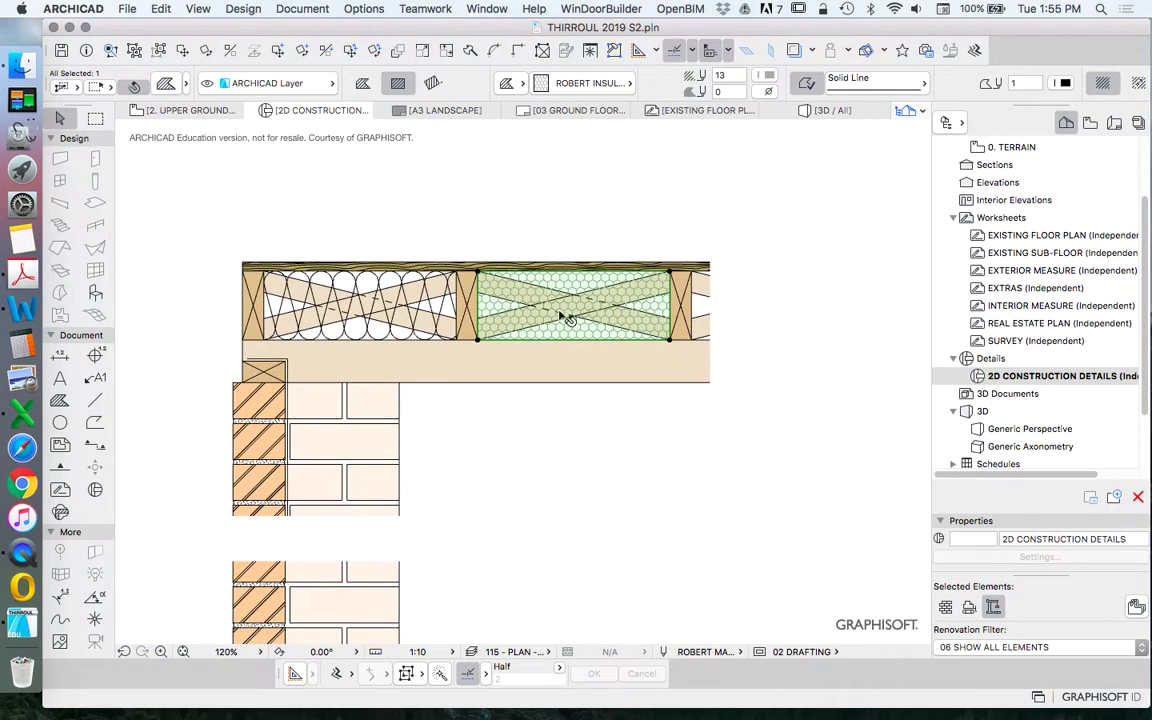
scroll(593, 303, up, 5)
scroll(522, 321, down, 4)
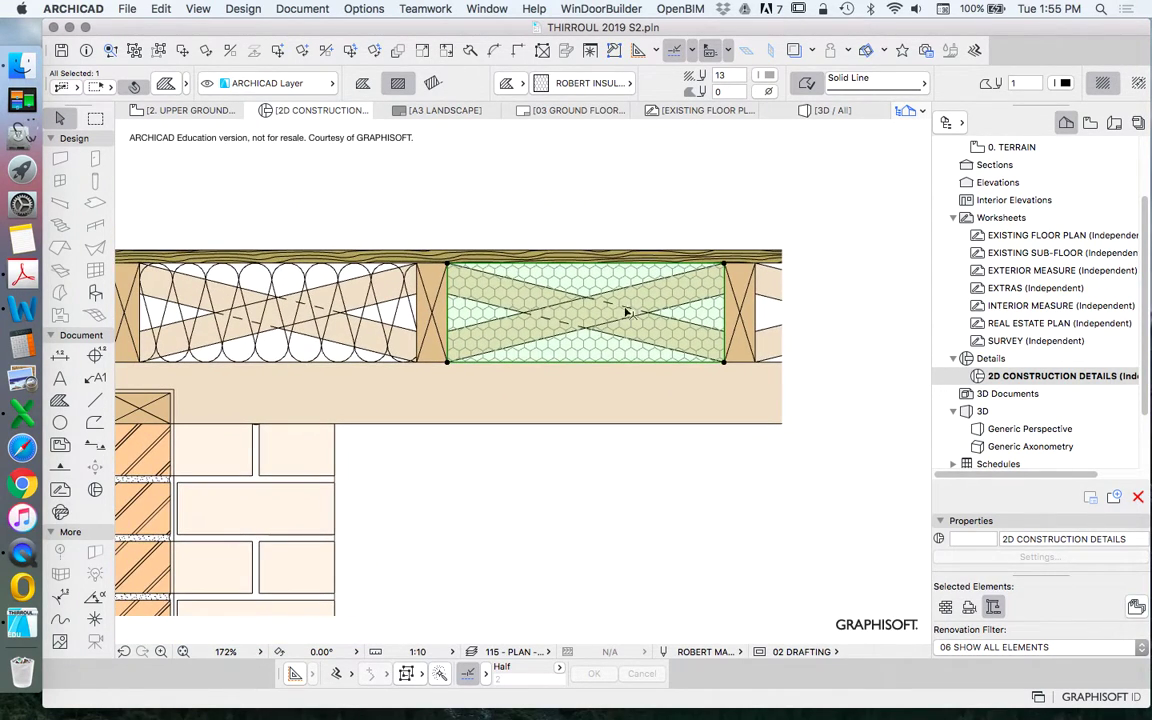
Send the insulation fill to the back, then reselect only the hexagon fill
right_click(616, 181)
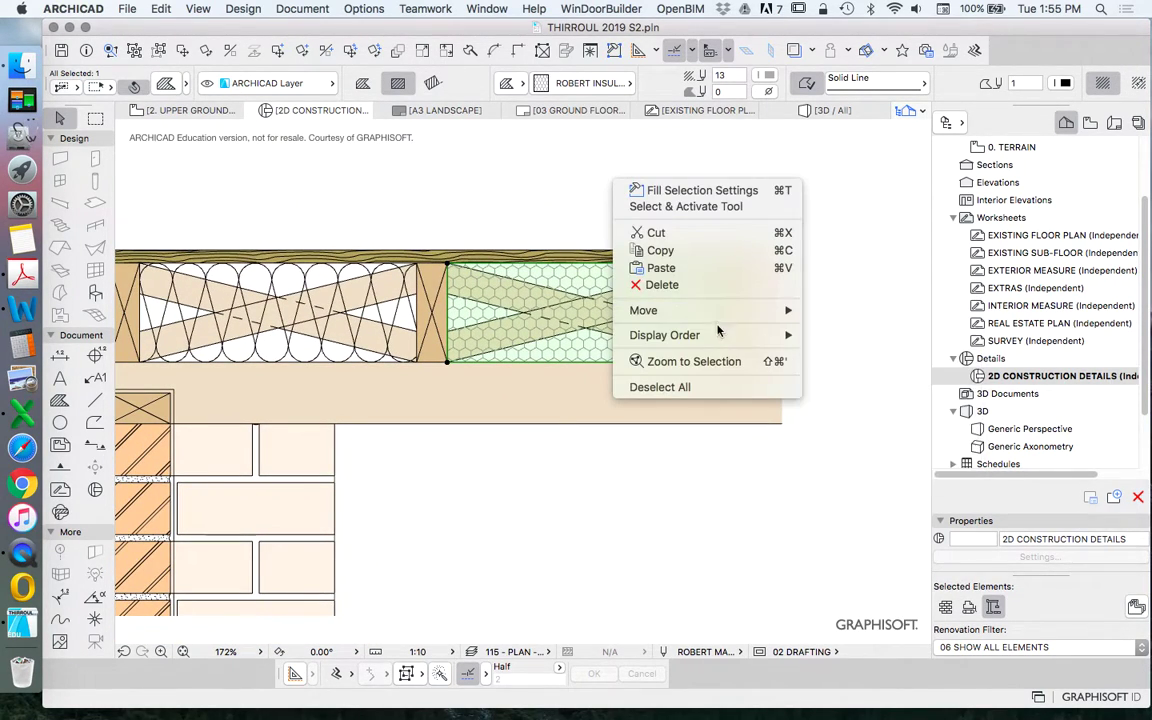
mouse_move(720, 333)
click(868, 390)
click(676, 211)
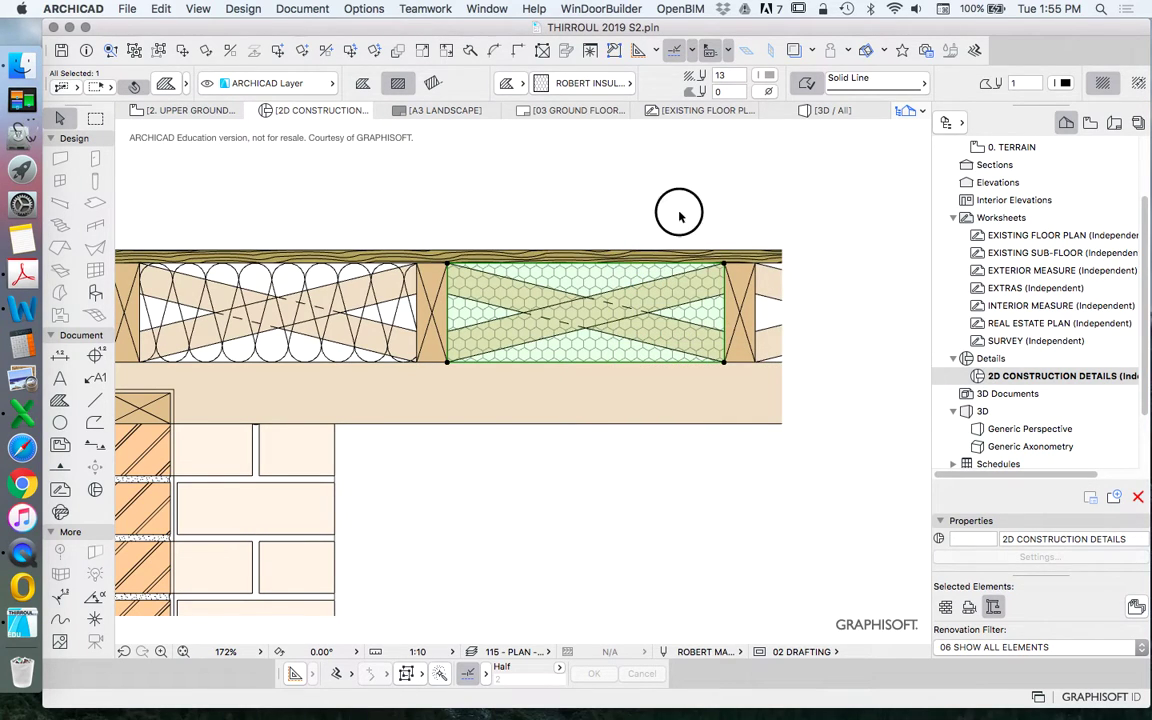
scroll(699, 303, up, 5)
click(680, 290)
scroll(690, 245, down, 3)
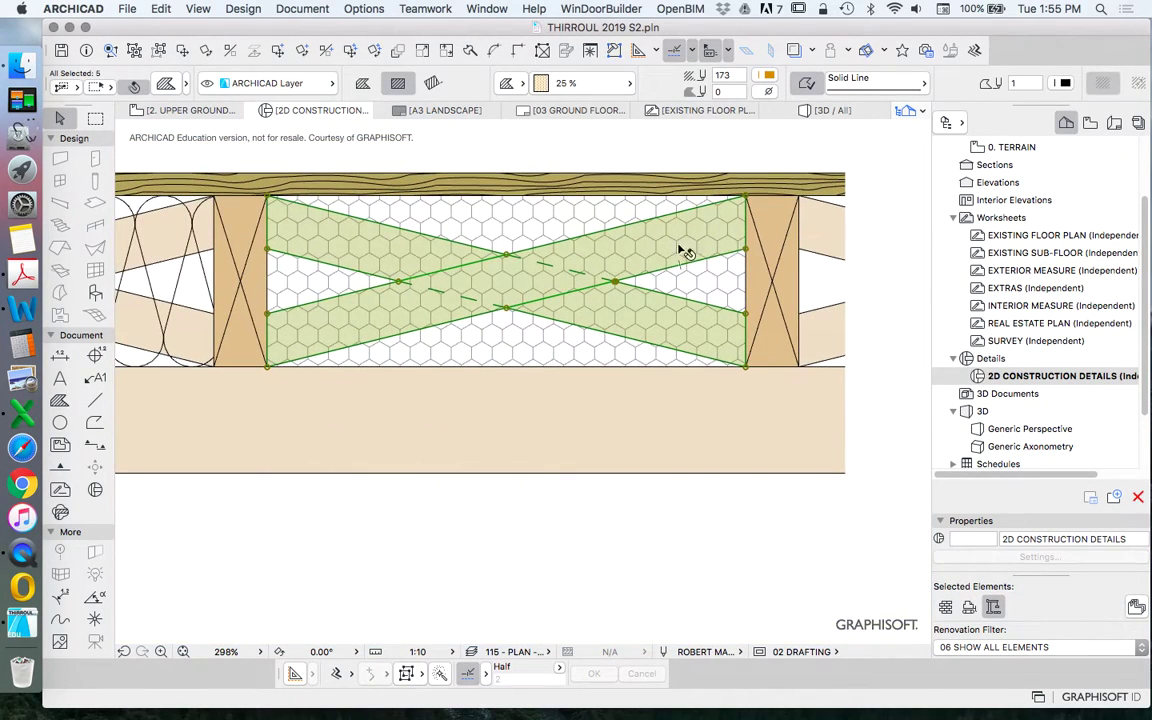
scroll(565, 300, down, 3)
click(622, 318)
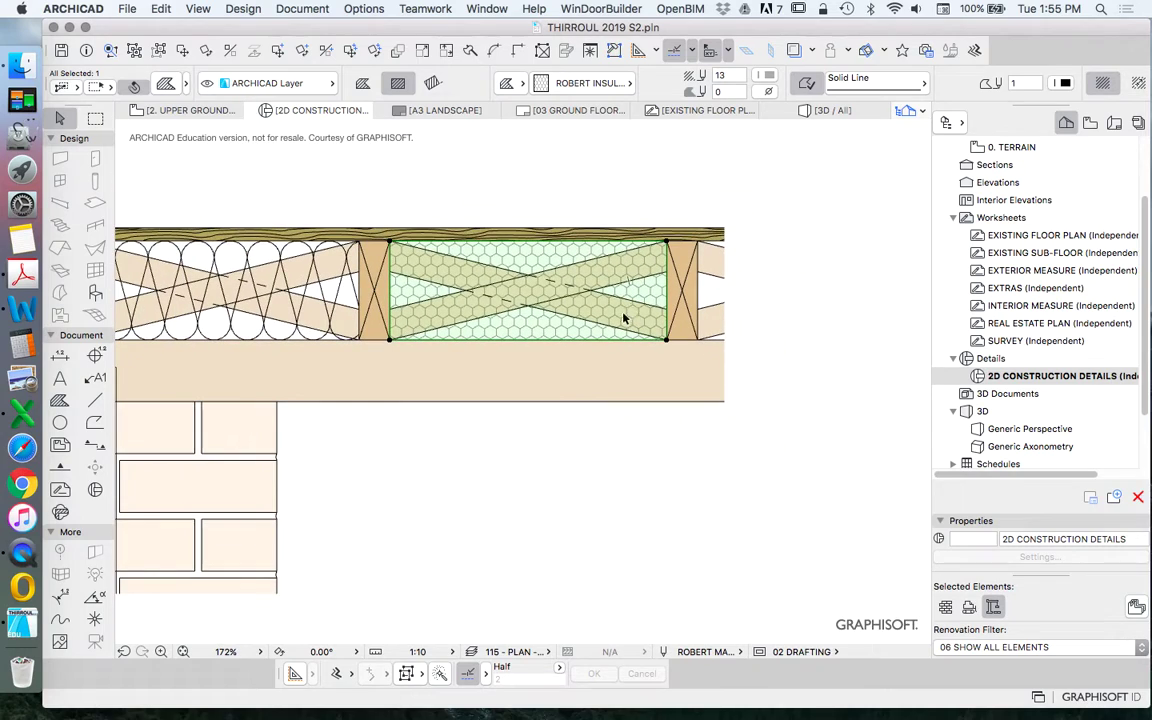
scroll(620, 268, up, 2)
scroll(630, 256, down, 2)
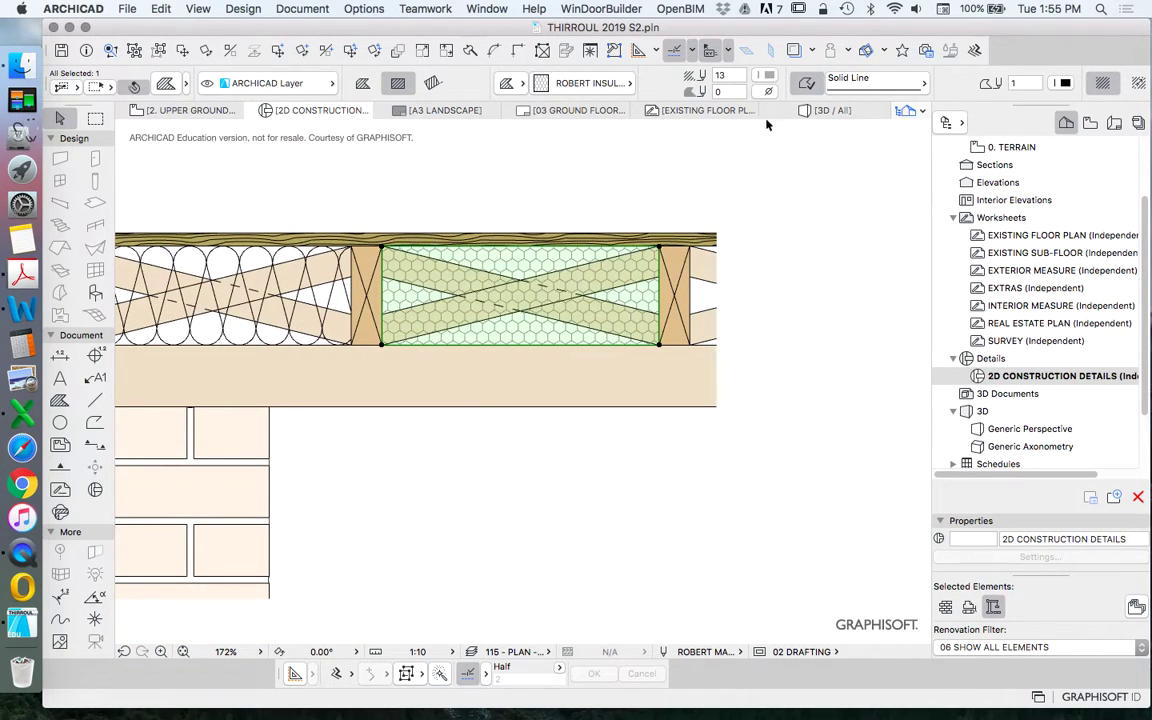
Give the hexagon fill background pen 19 and bring it to the front over the strutting
click(768, 75)
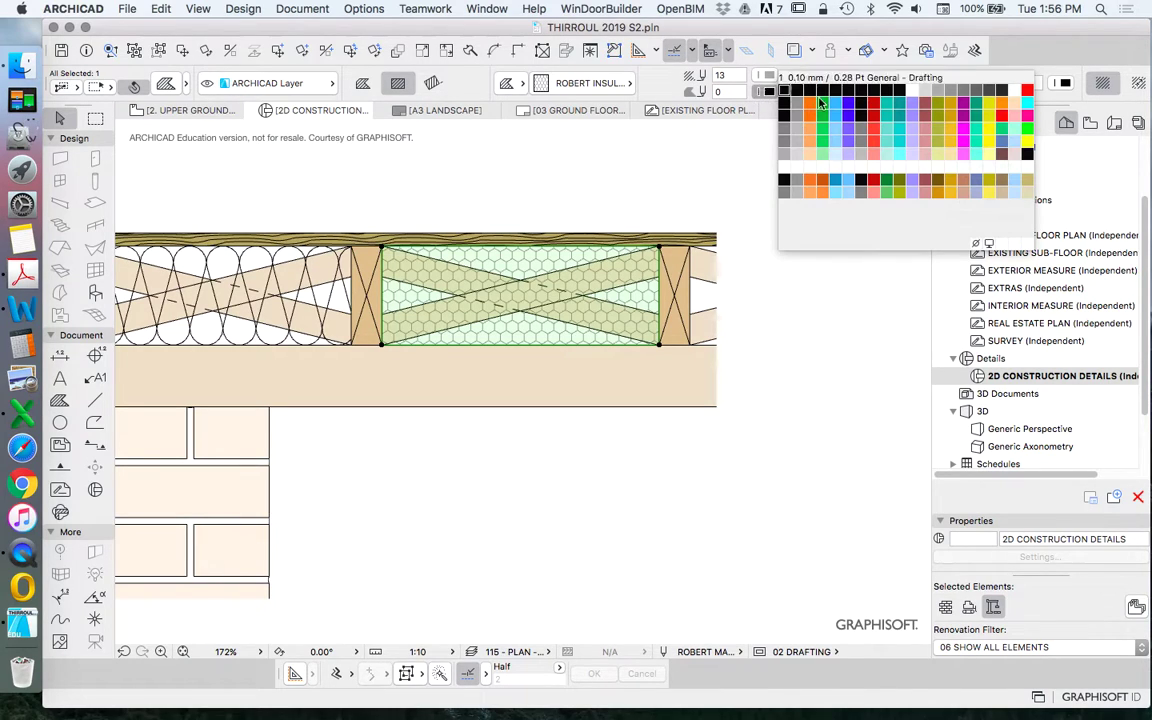
click(1015, 92)
right_click(600, 172)
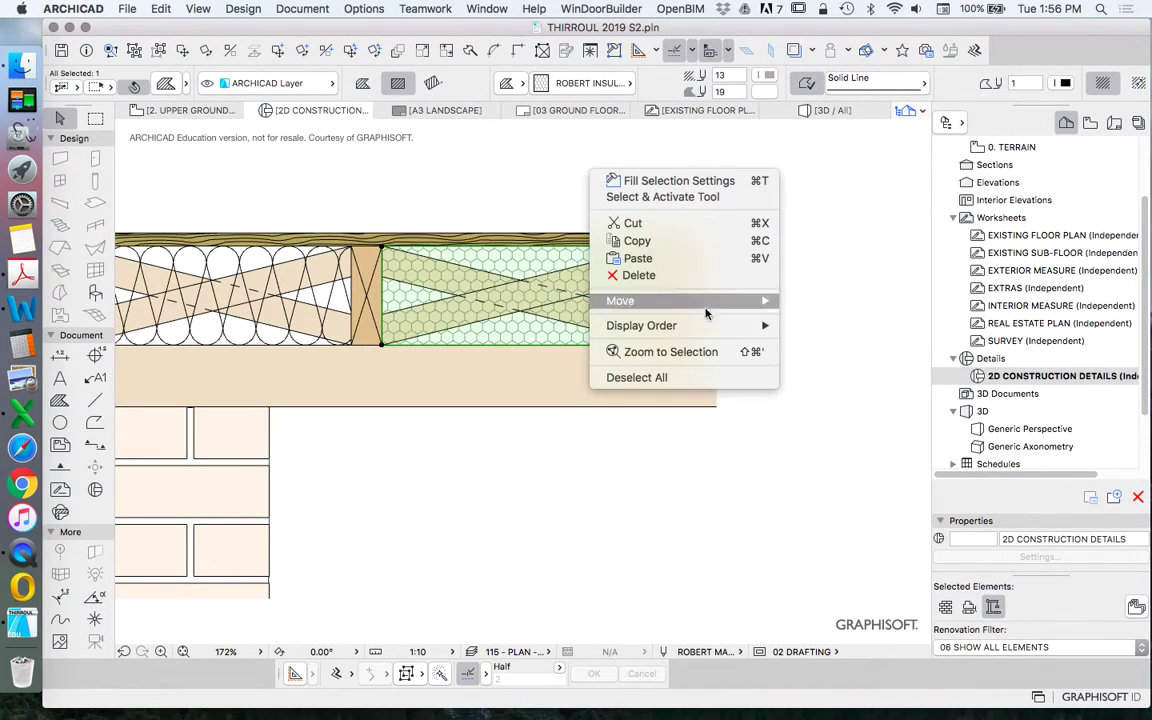
mouse_move(694, 324)
click(812, 326)
right_click(632, 190)
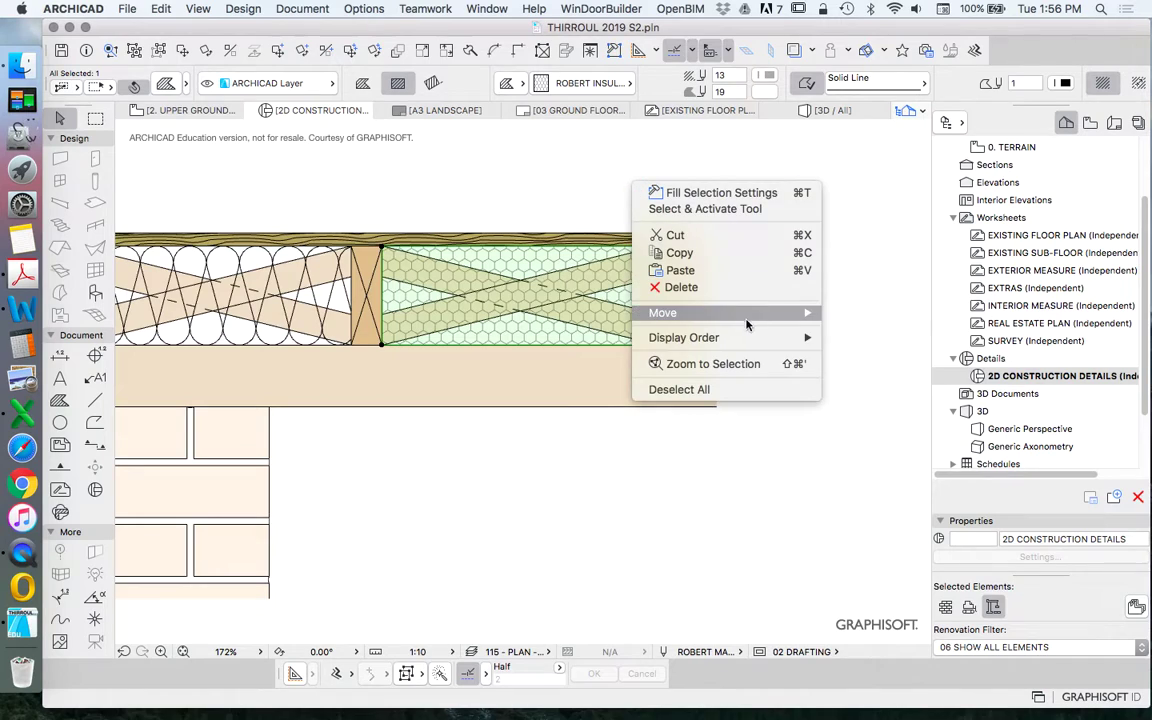
click(828, 337)
click(600, 207)
scroll(600, 207, down, 3)
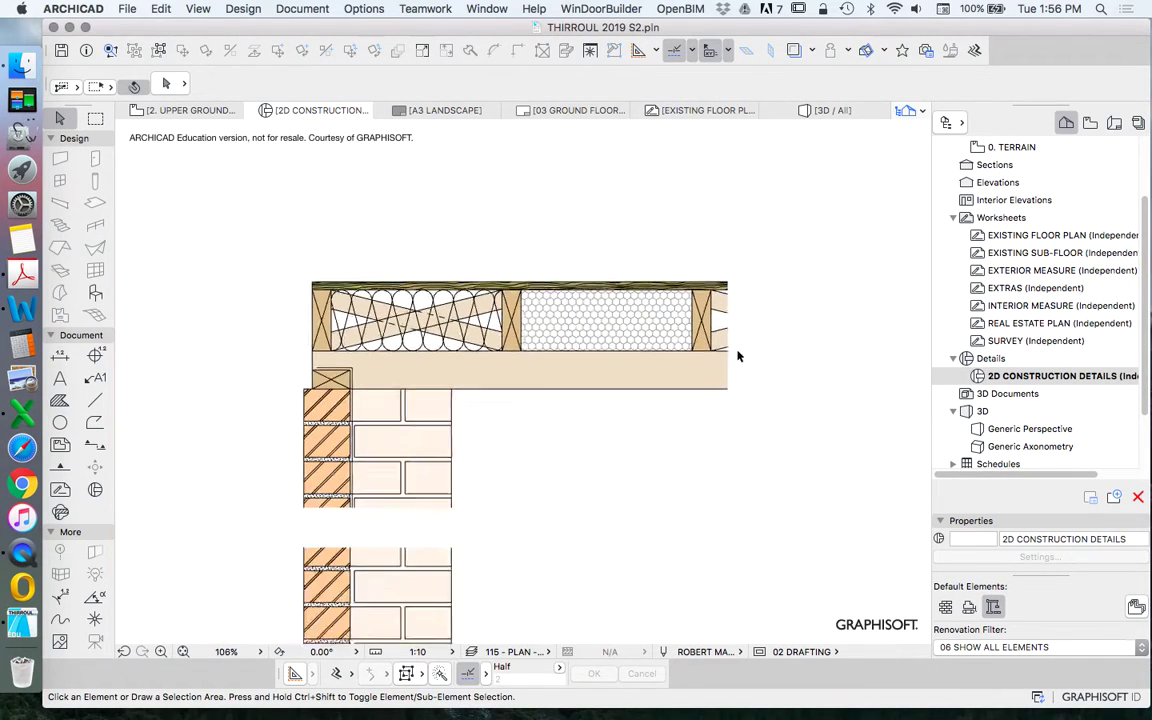
scroll(595, 285, up, 5)
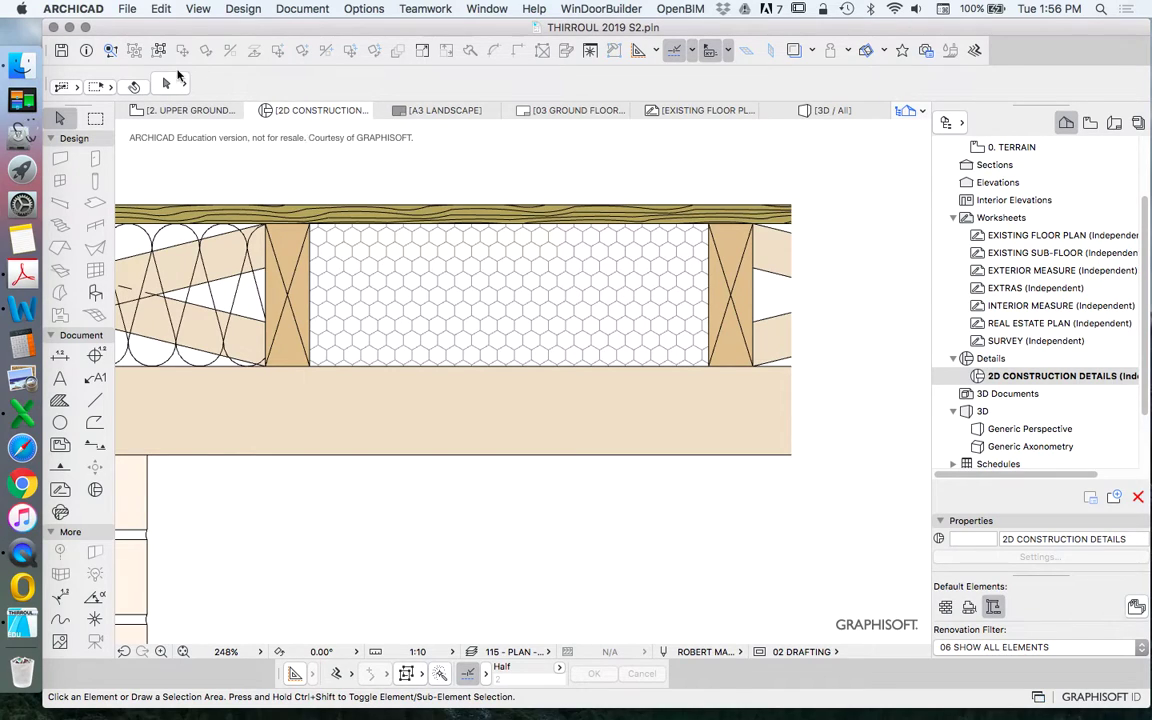
Send the hexagon insulation fill back behind the herringbone strutting
click(565, 257)
right_click(568, 158)
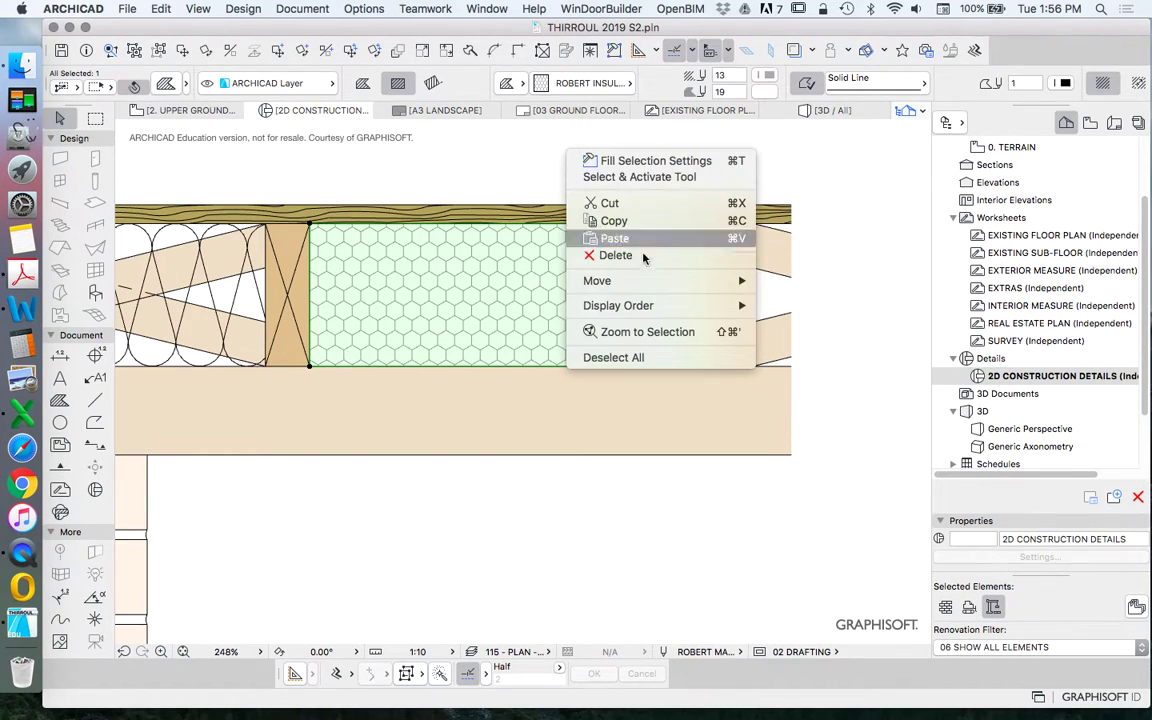
mouse_move(650, 305)
click(823, 360)
click(545, 165)
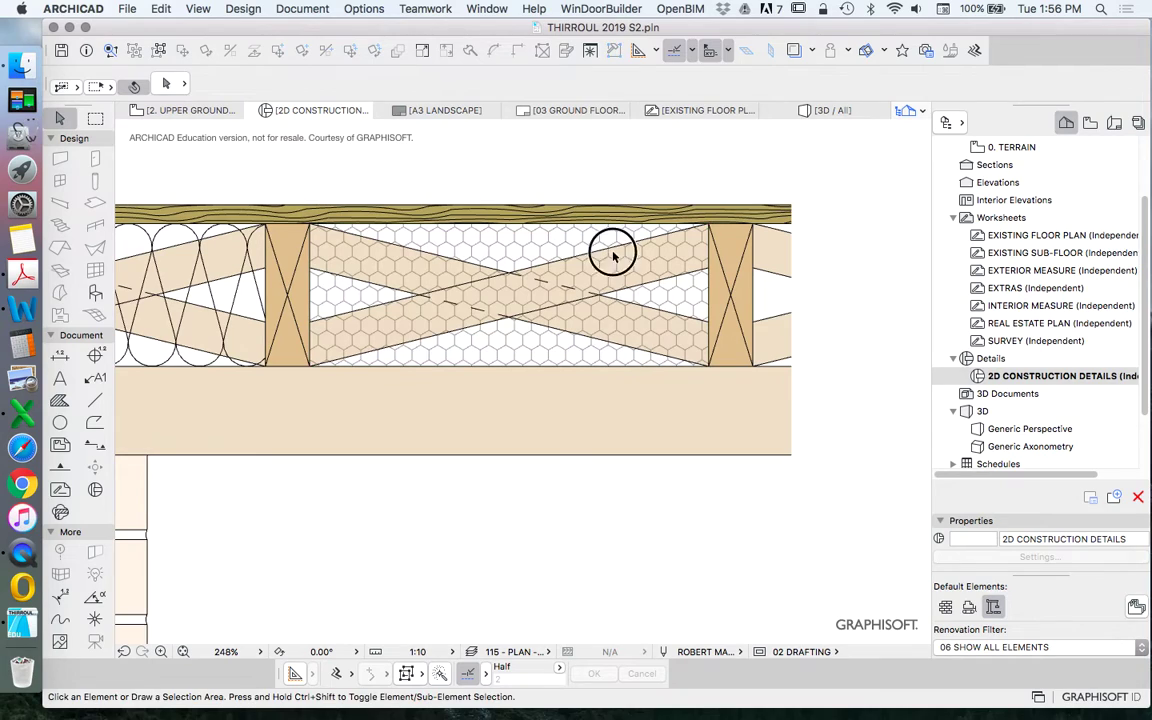
Give the strutting a Dashed line type and a new pen
key(super+a)
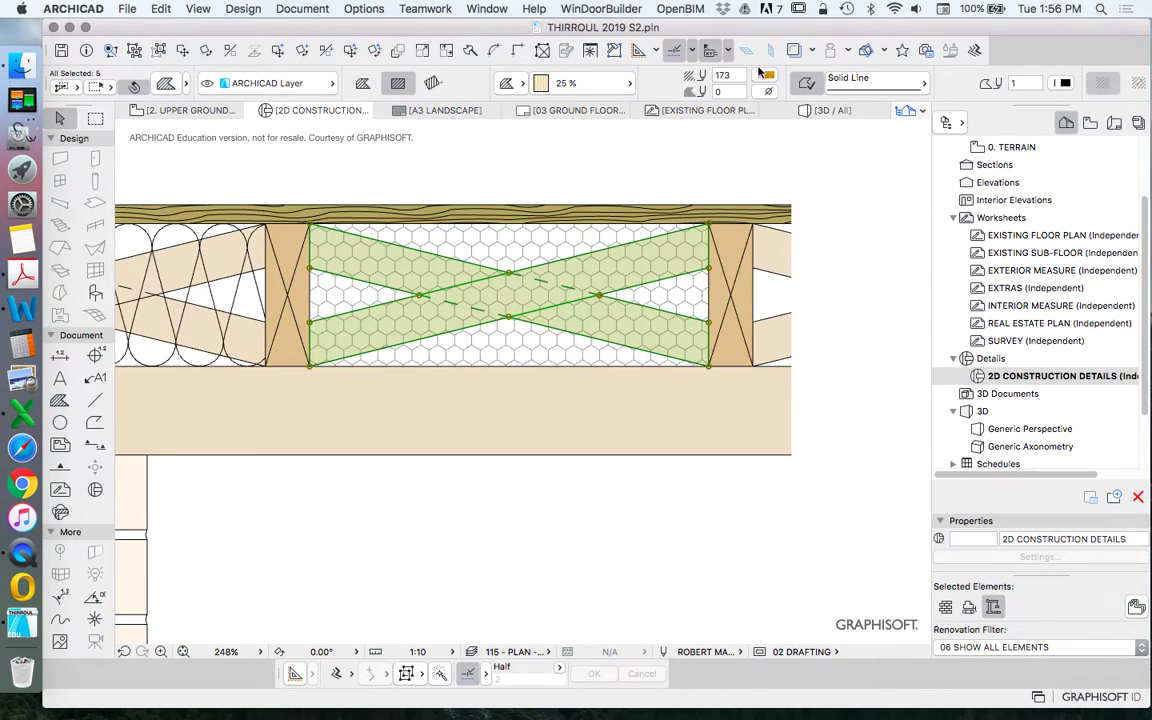
click(871, 87)
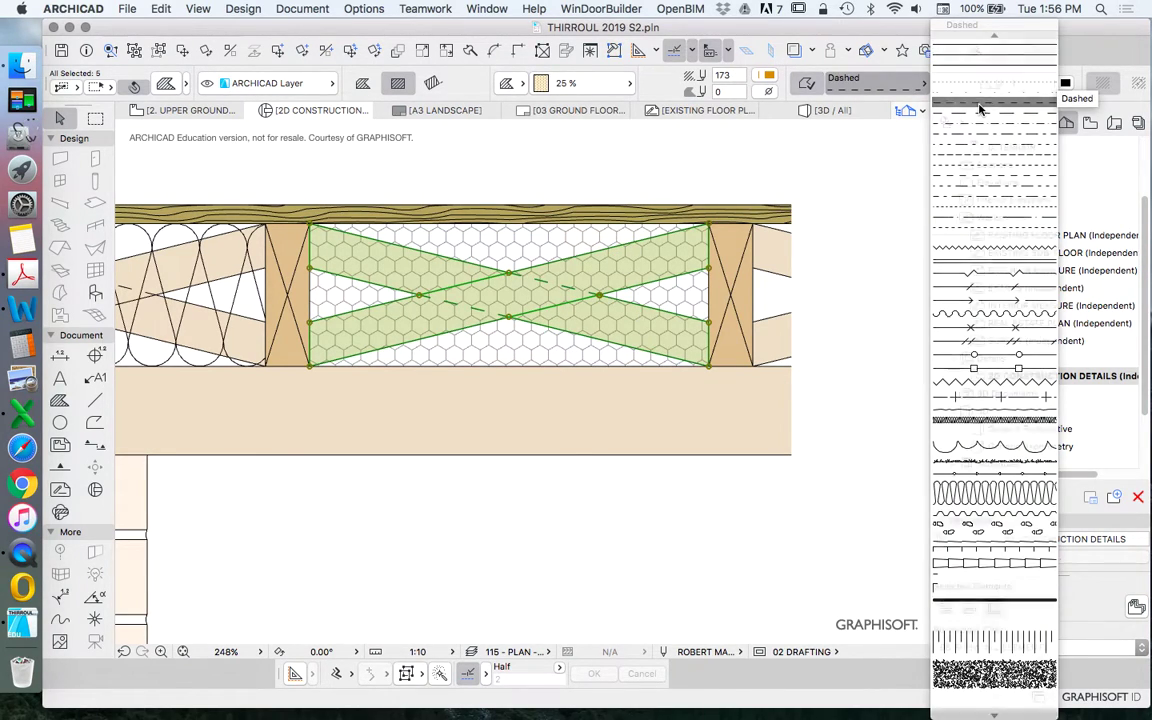
click(990, 106)
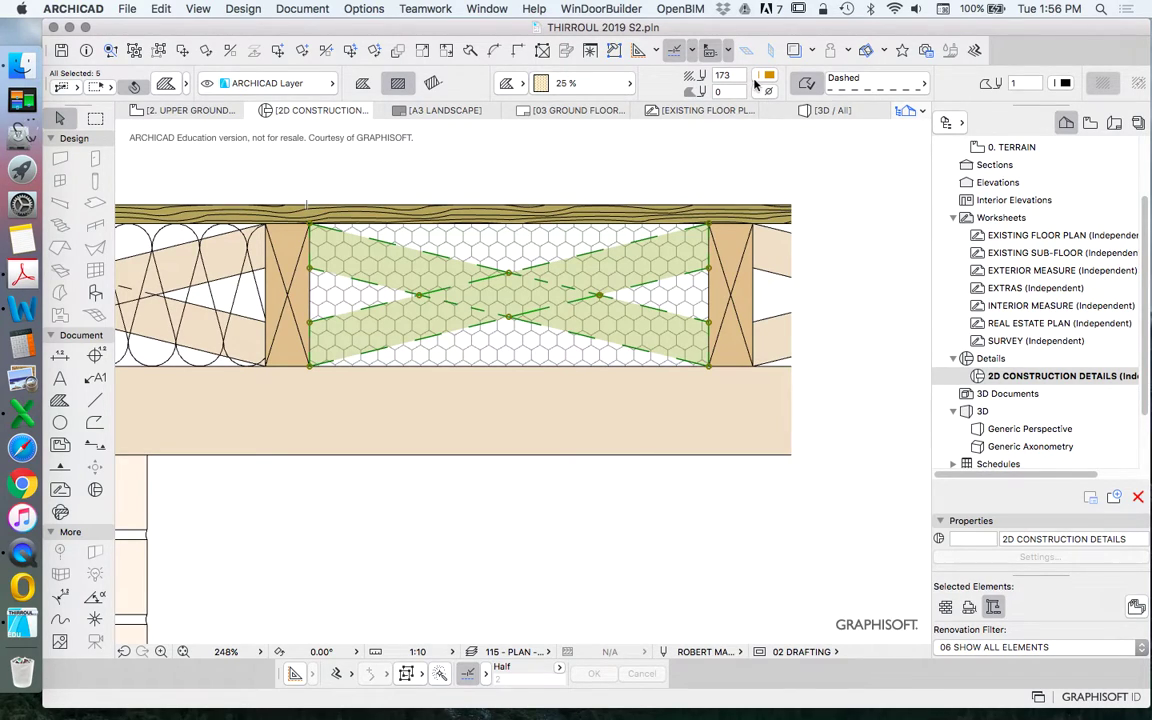
click(768, 77)
click(922, 77)
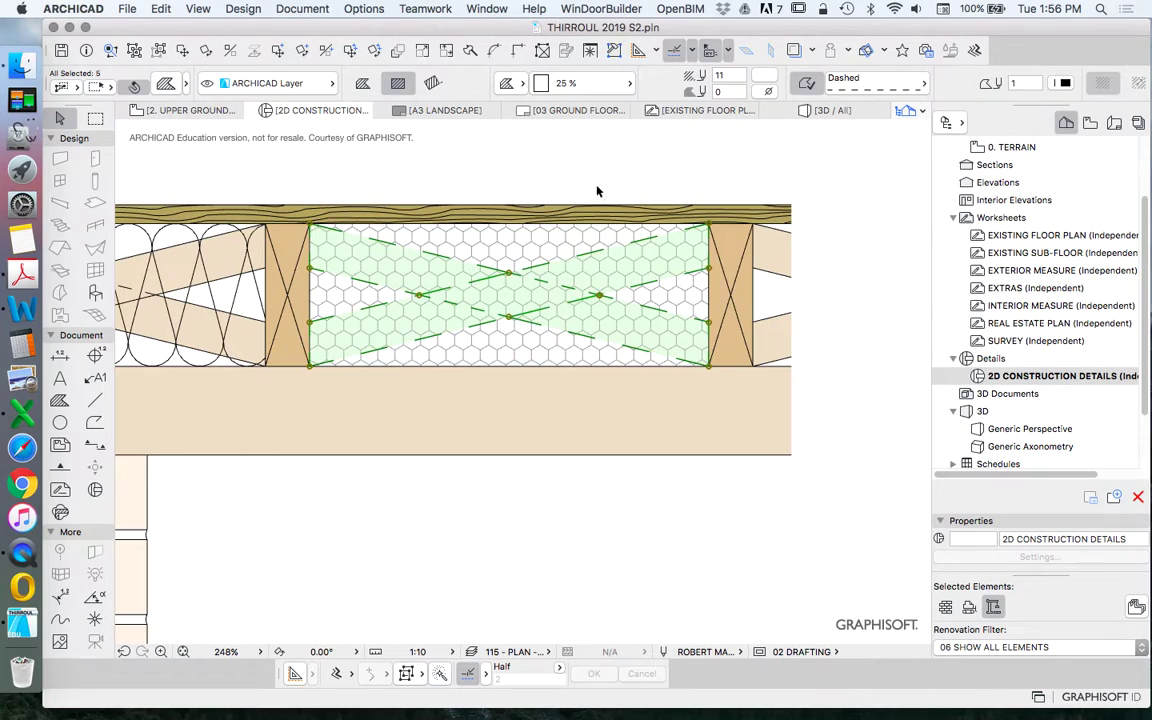
key(Escape)
scroll(560, 305, down, 5)
scroll(690, 338, up, 5)
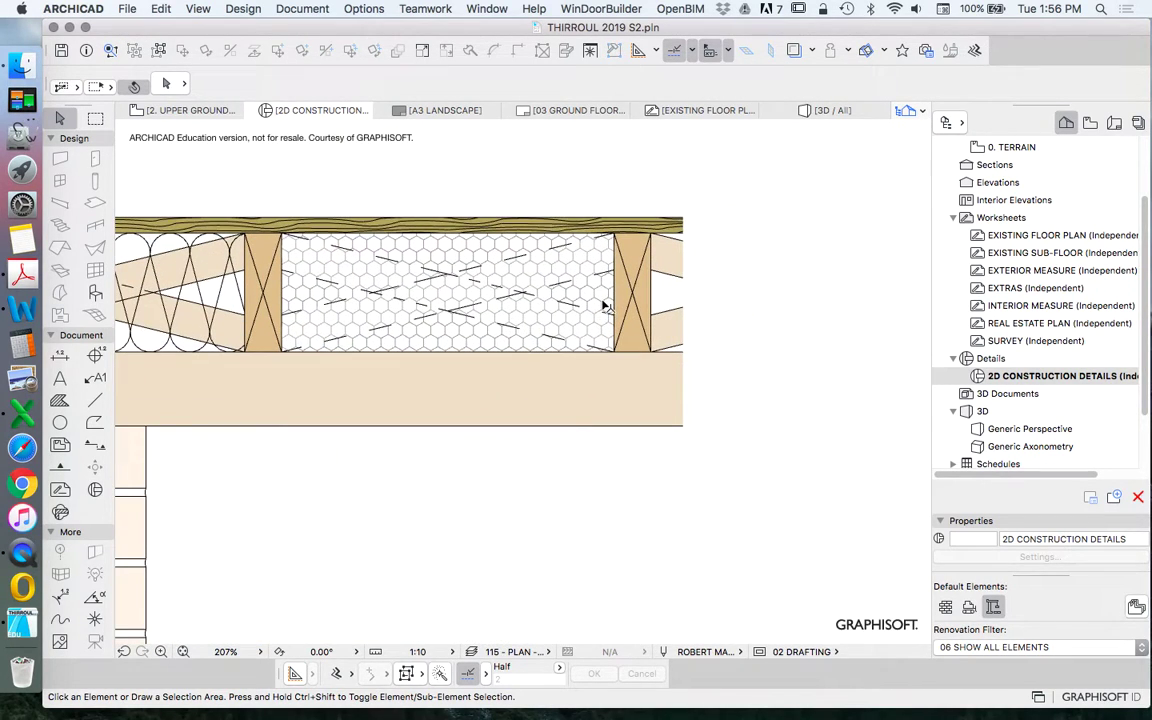
scroll(688, 358, down, 3)
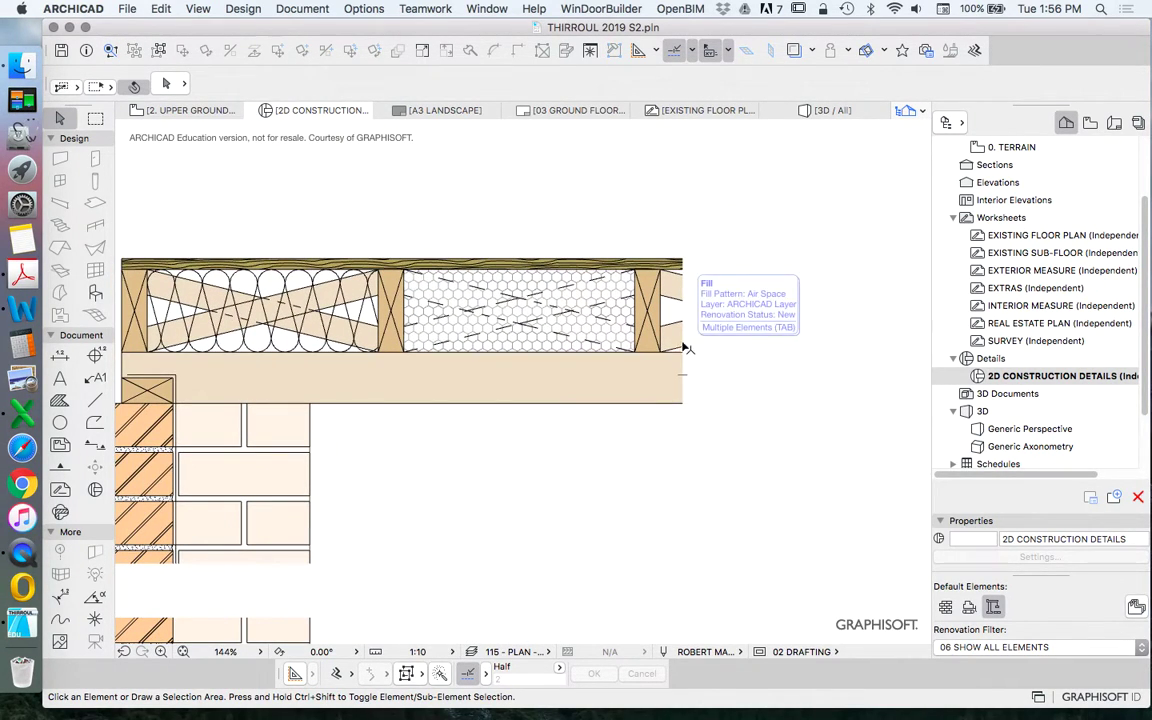
scroll(722, 297, up, 3)
scroll(722, 297, down, 3)
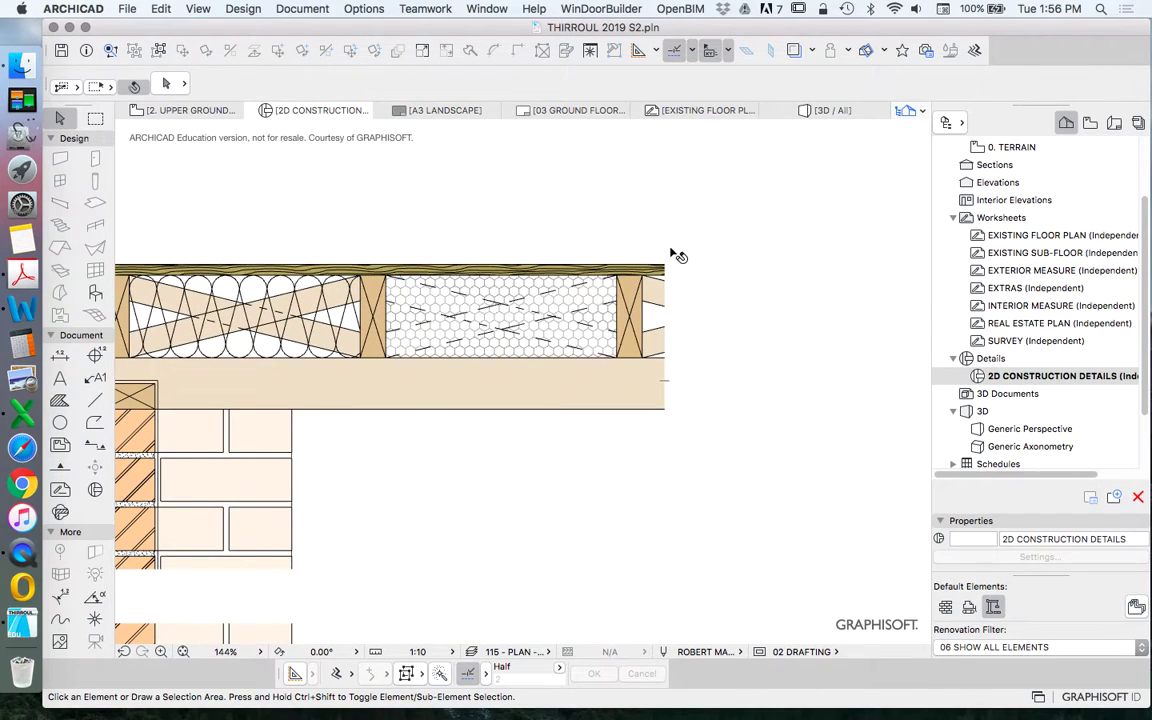
scroll(680, 290, down, 3)
scroll(500, 317, up, 3)
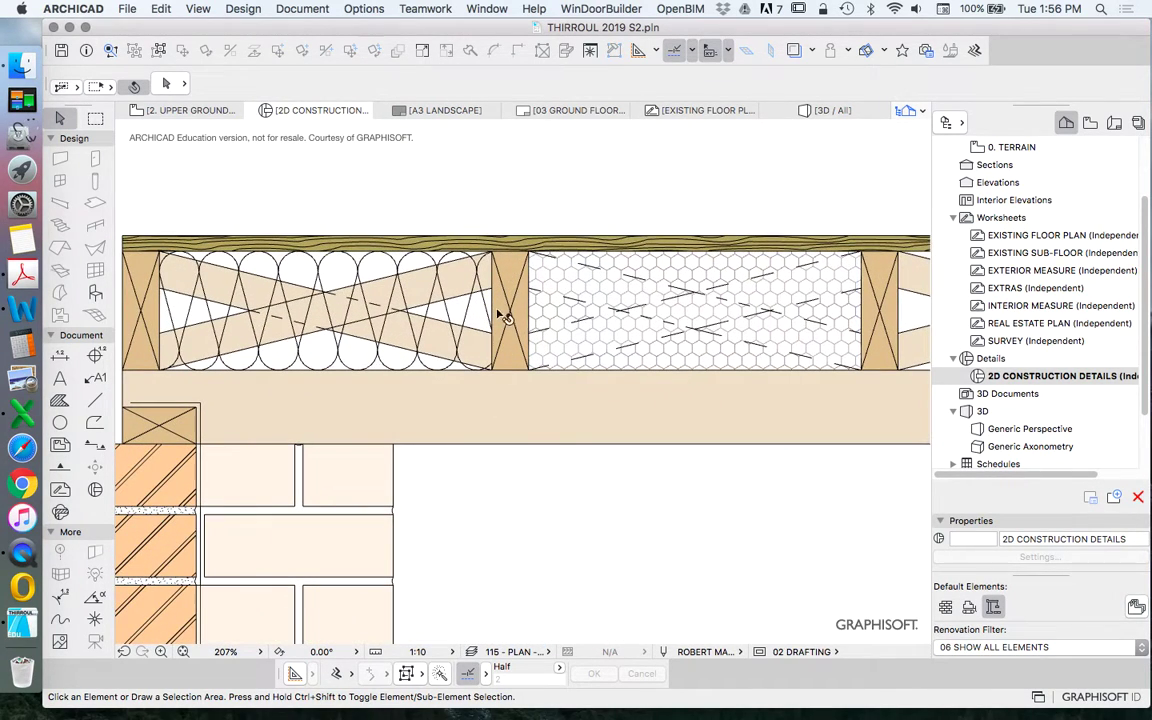
scroll(272, 302, down, 3)
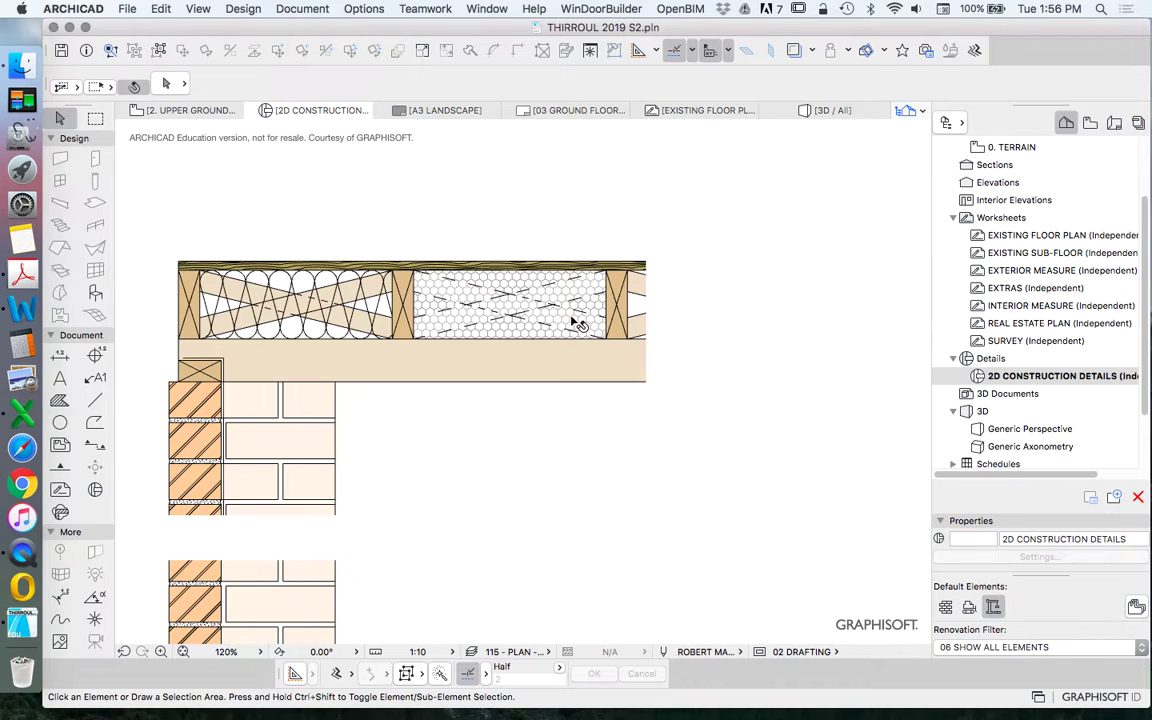
scroll(515, 325, up, 1)
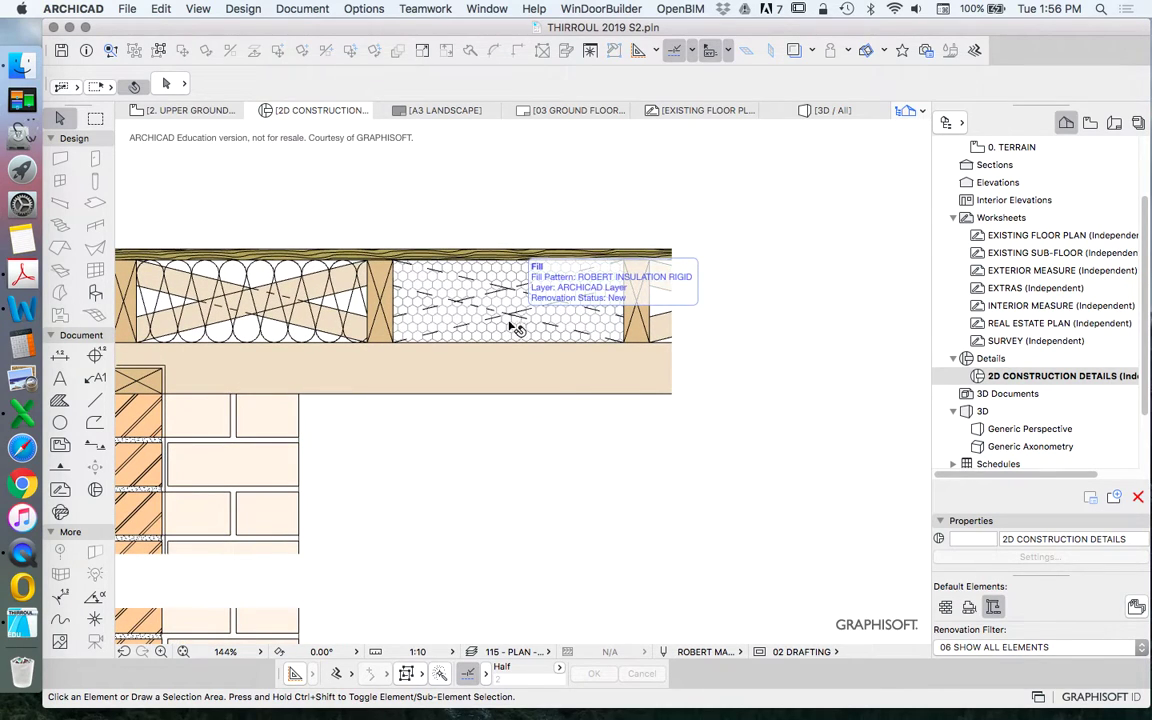
scroll(430, 334, up, 3)
click(297, 287)
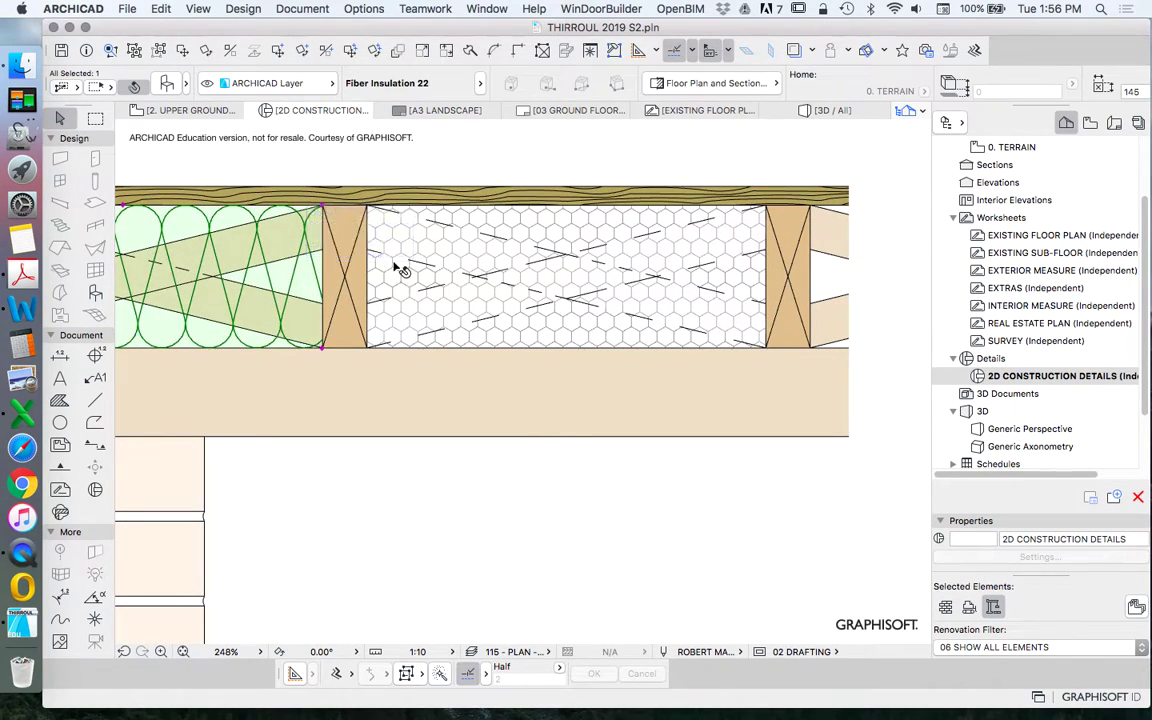
scroll(460, 278, down, 4)
scroll(480, 292, up, 3)
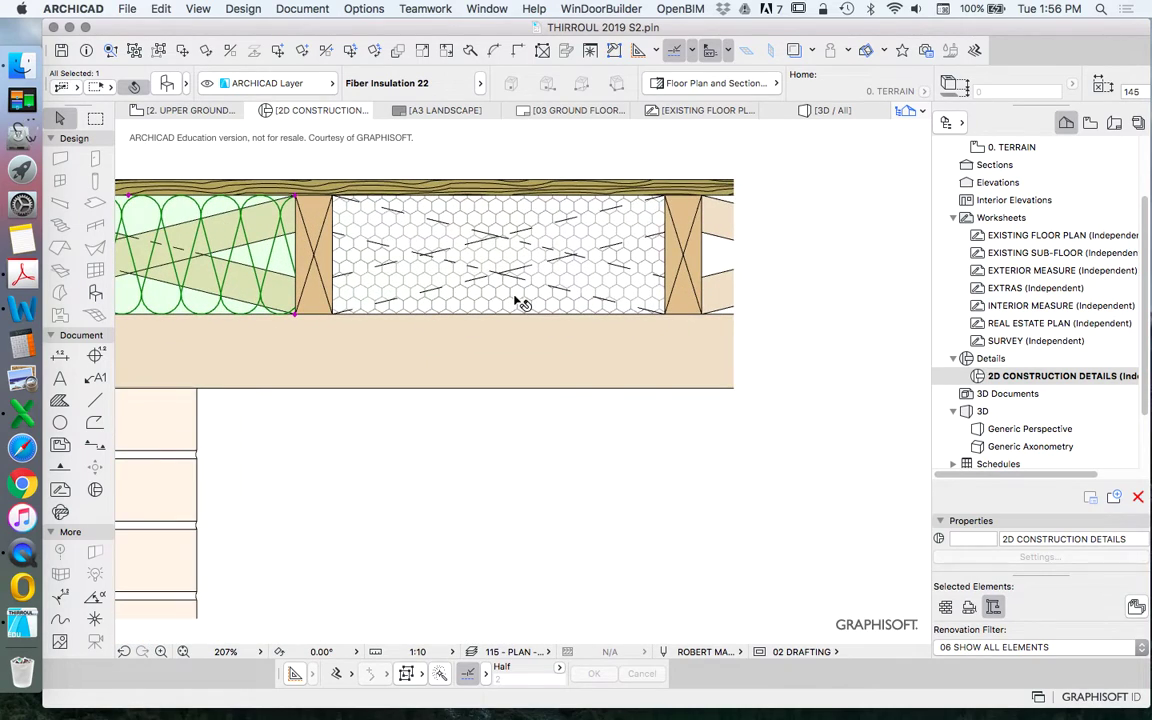
click(600, 296)
scroll(603, 290, down, 5)
click(545, 217)
scroll(570, 250, up, 5)
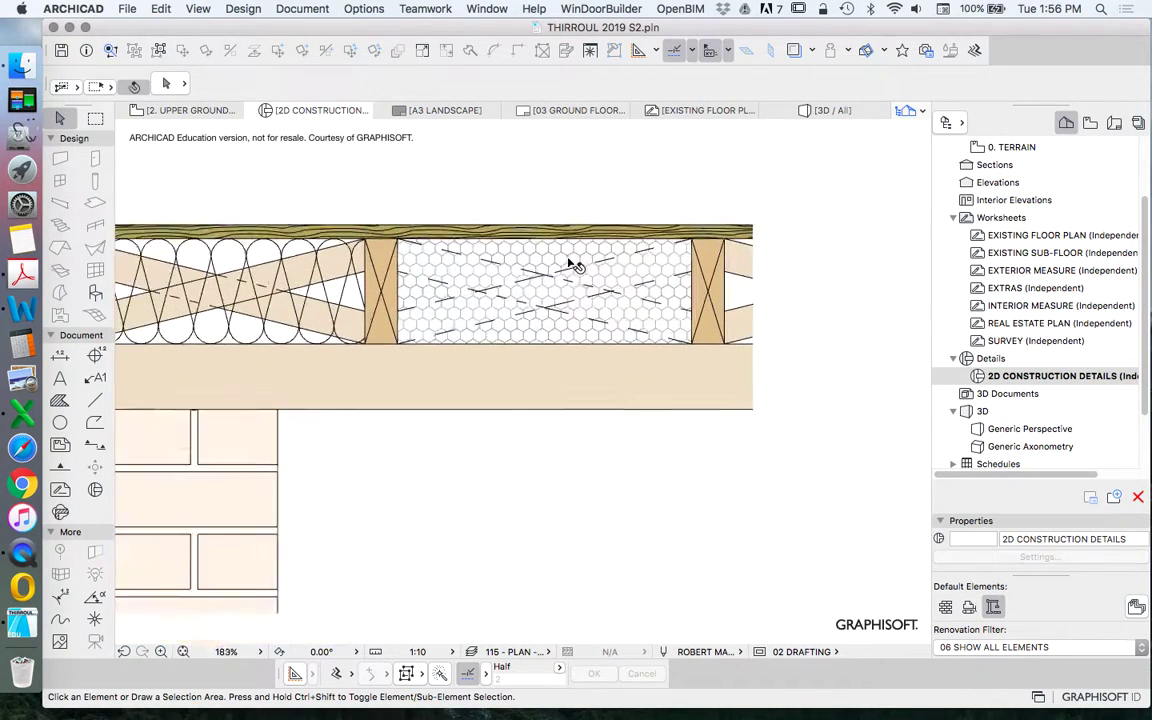
scroll(618, 287, down, 3)
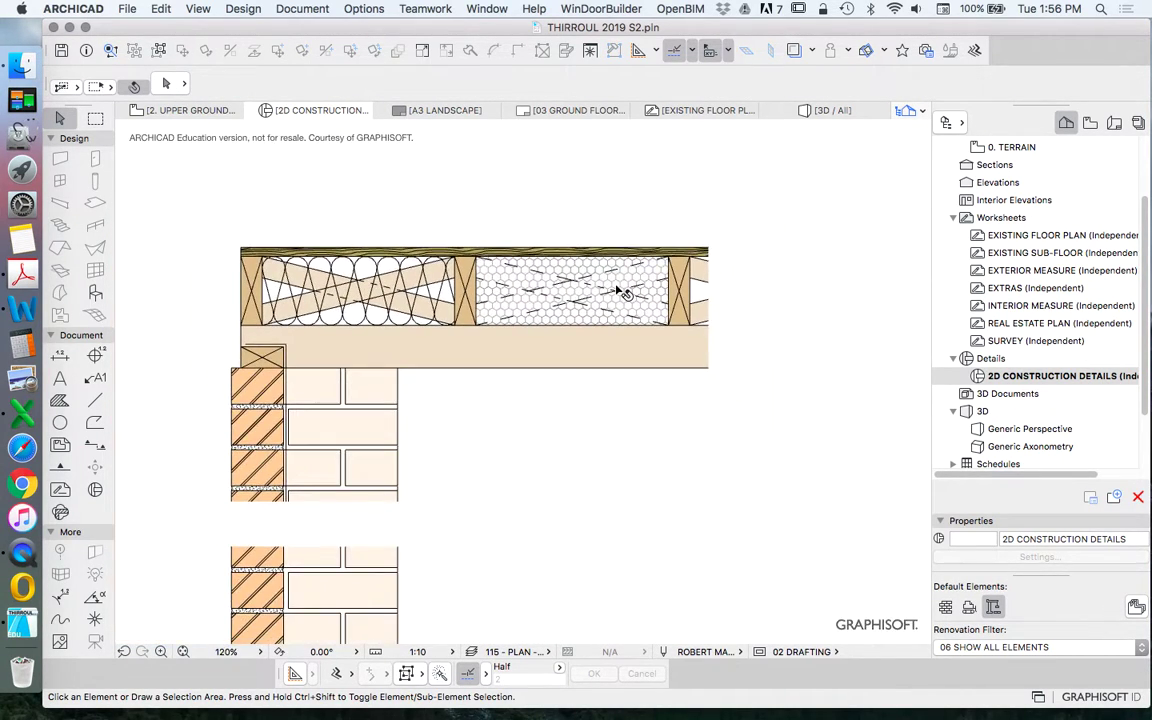
scroll(695, 305, down, 3)
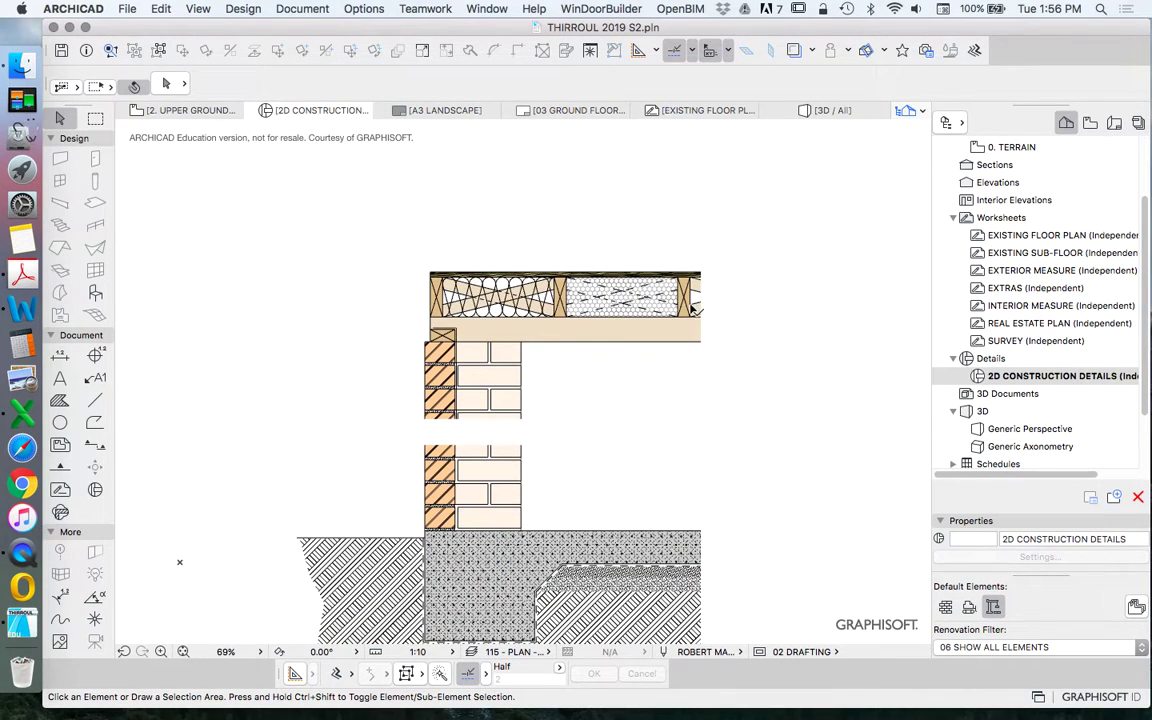
scroll(560, 295, up, 6)
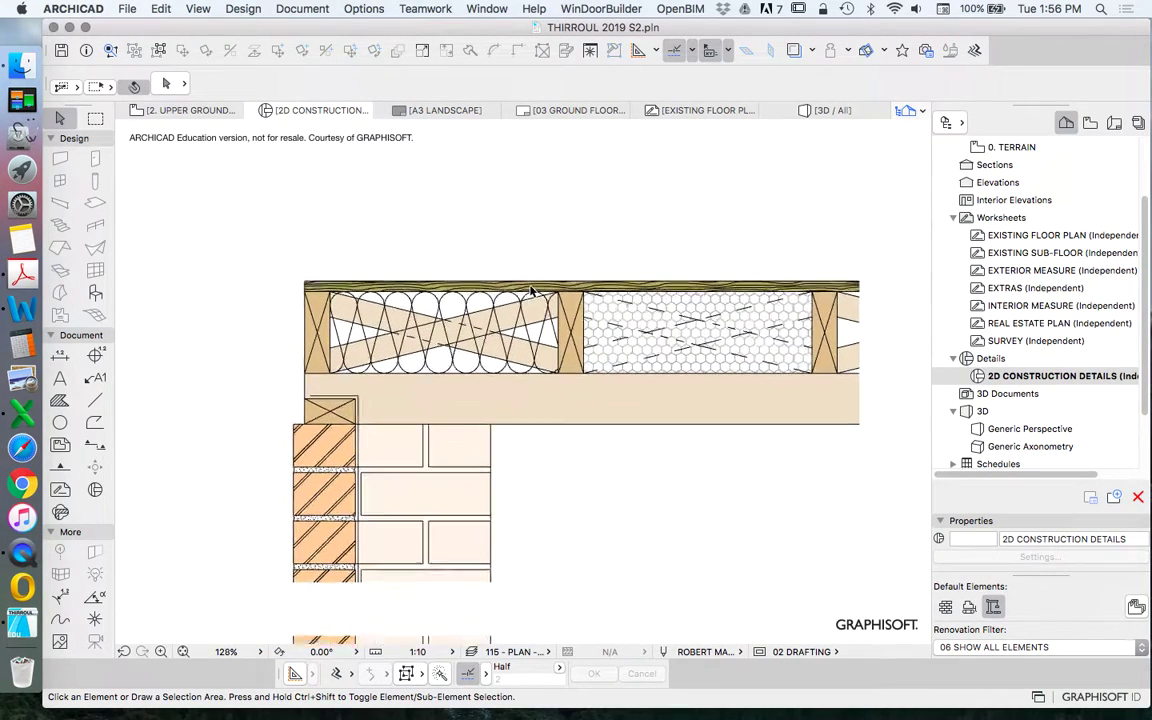
click(556, 356)
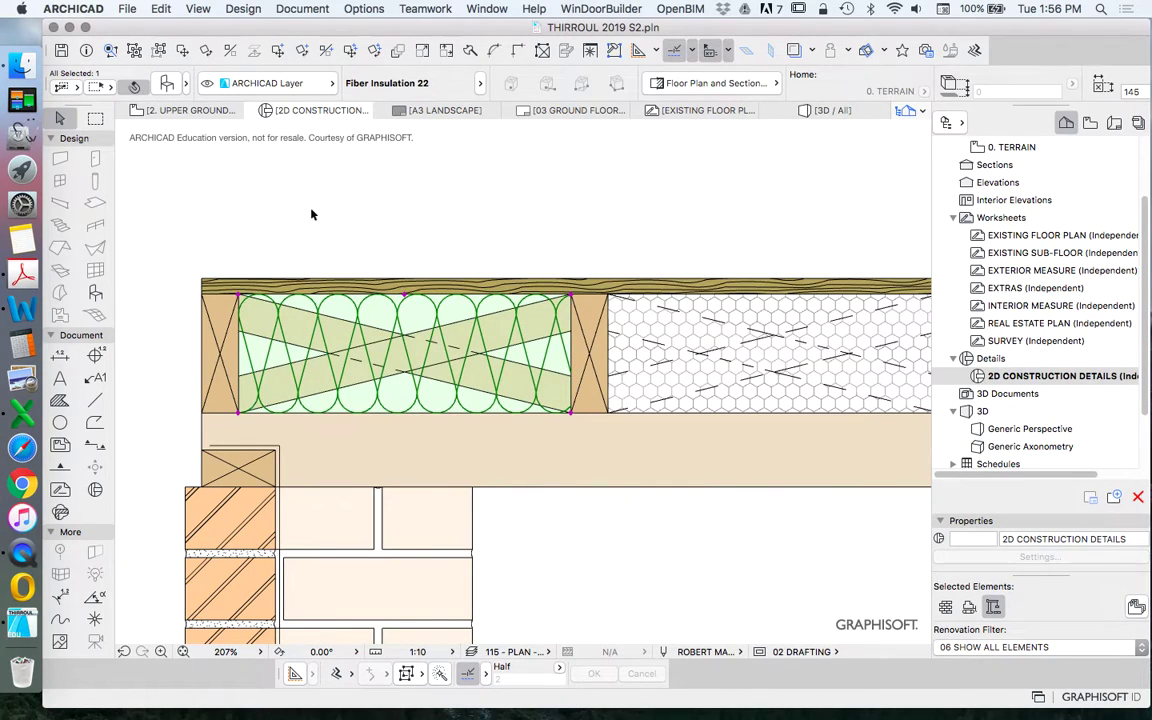
scroll(376, 183, down, 1)
click(376, 183)
scroll(630, 340, up, 2)
click(633, 333)
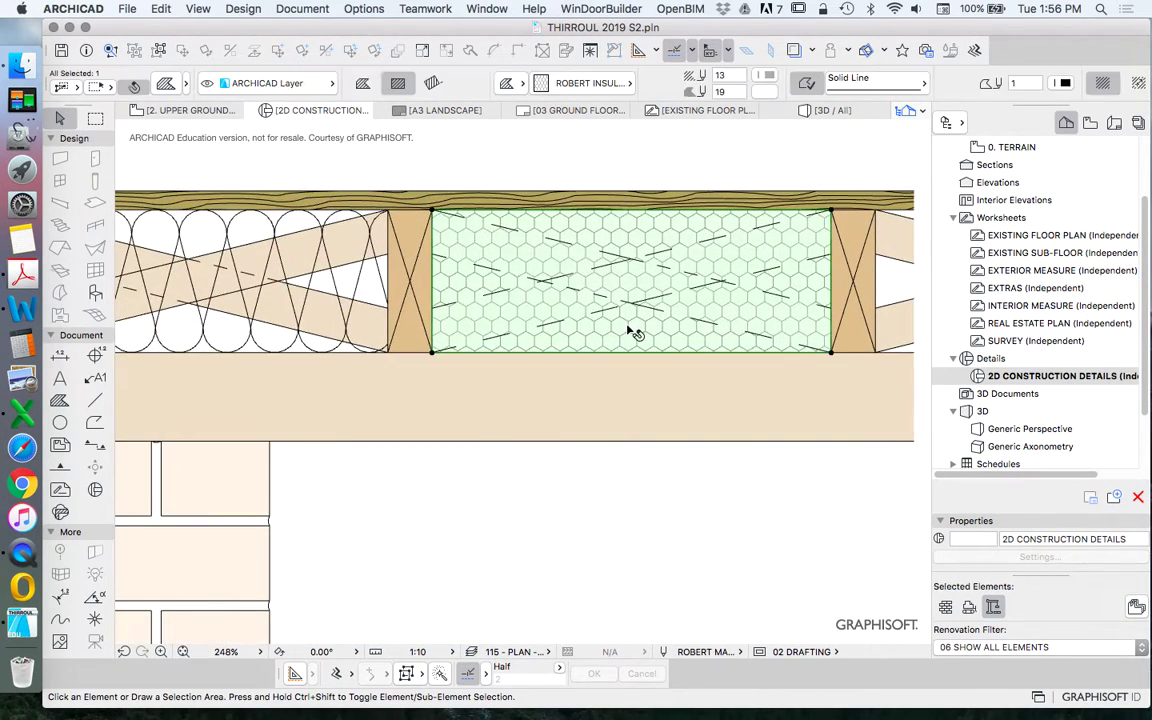